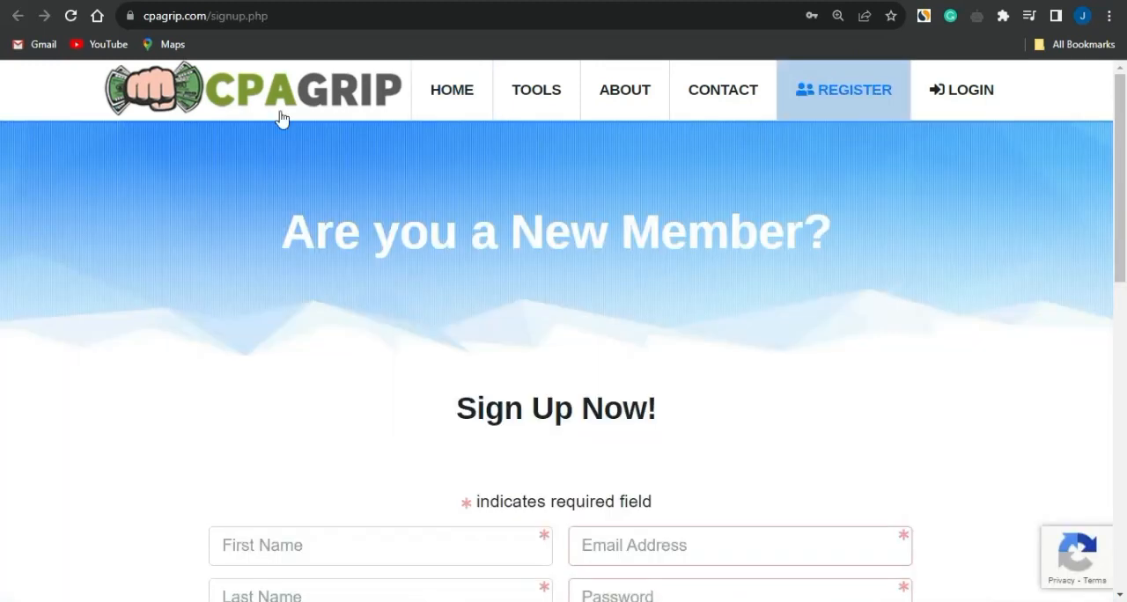
Accept the Terms of Service, no self-completed offers, and no proxy/VPN or bot agreements on the CPAGrip sign-up form
{"action": "scroll", "coordinate": [159, 362], "scroll_direction": "down", "scroll_amount": 3}
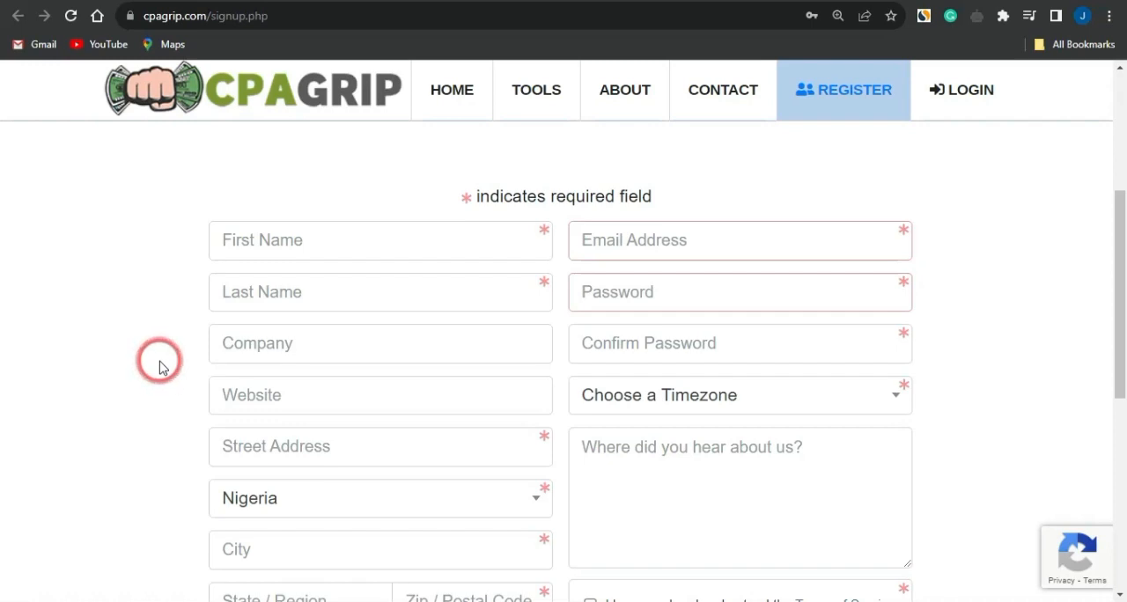
{"action": "mouse_move", "coordinate": [547, 247]}
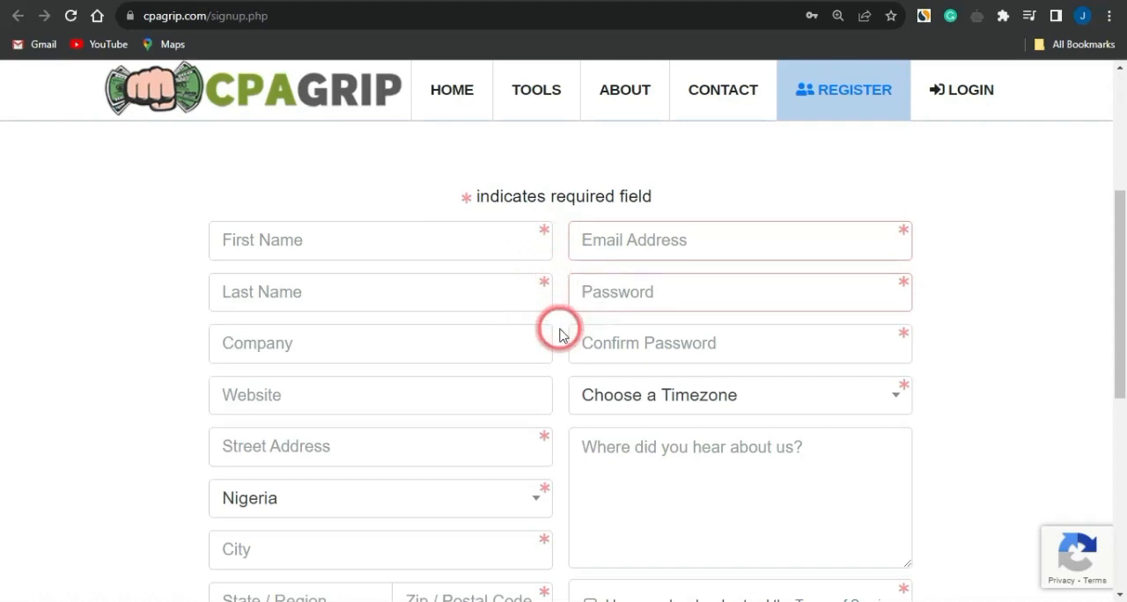
{"action": "scroll", "coordinate": [559, 328], "scroll_direction": "down", "scroll_amount": 2}
{"action": "scroll", "coordinate": [559, 327], "scroll_direction": "down", "scroll_amount": 2}
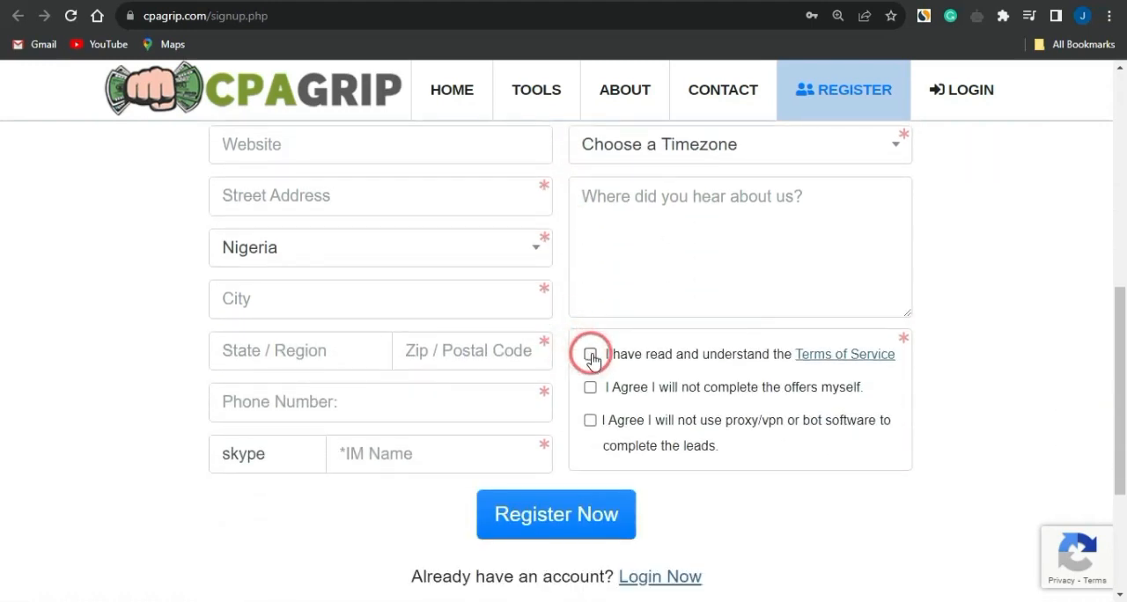
{"action": "left_click", "coordinate": [589, 354]}
{"action": "left_click", "coordinate": [590, 387]}
{"action": "left_click", "coordinate": [590, 420]}
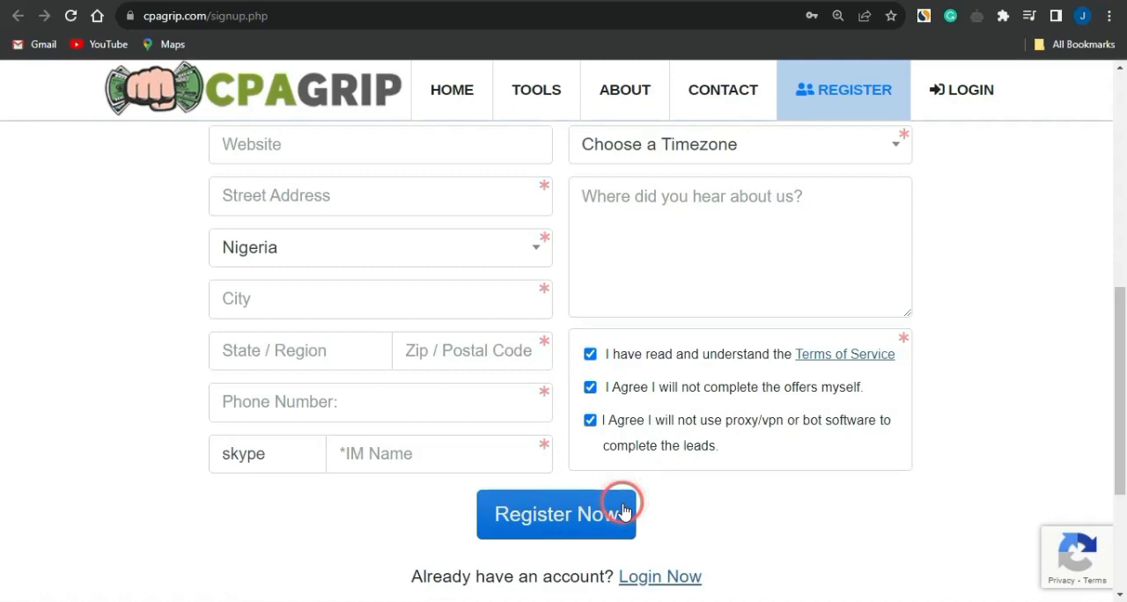
Go to the CPAGrip member login and show the Offer Tools entries in the dashboard navigation
{"action": "left_click", "coordinate": [981, 89]}
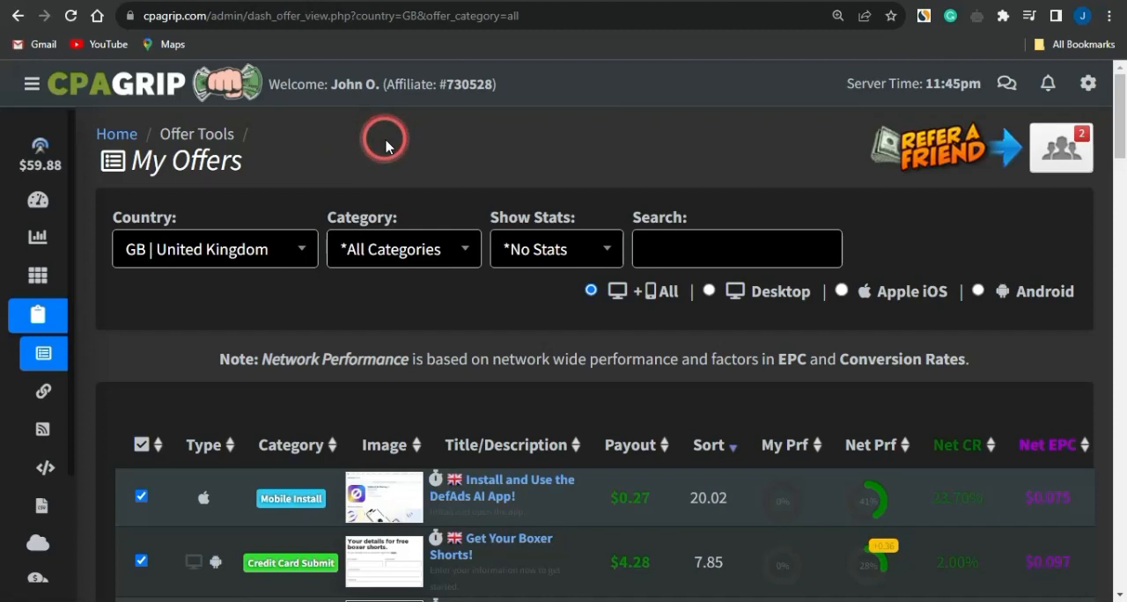
{"action": "mouse_move", "coordinate": [13, 202]}
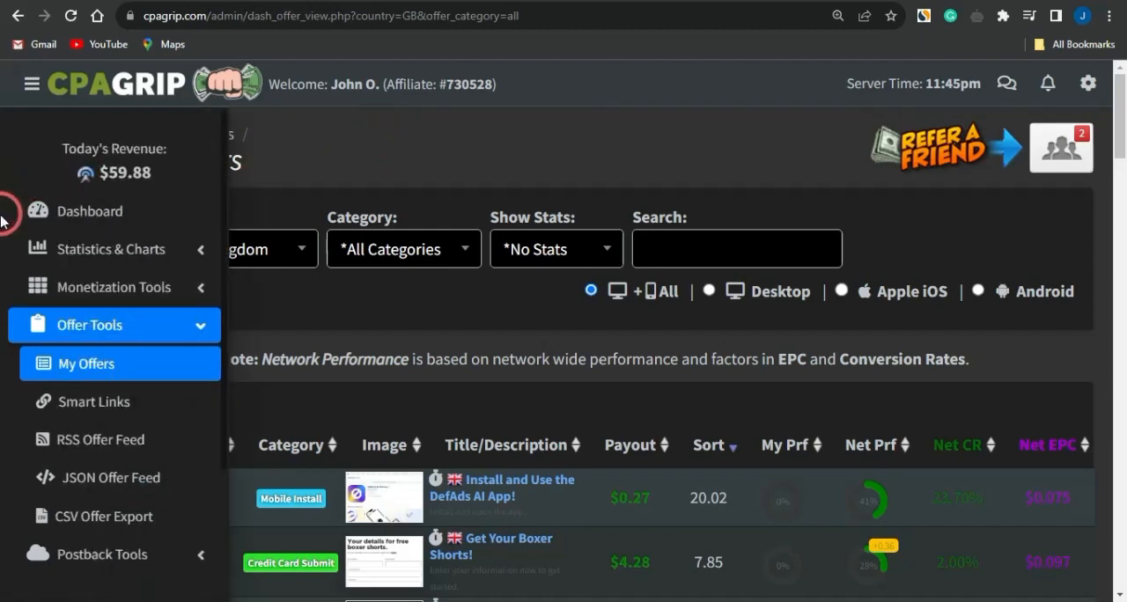
{"action": "left_click", "coordinate": [89, 340]}
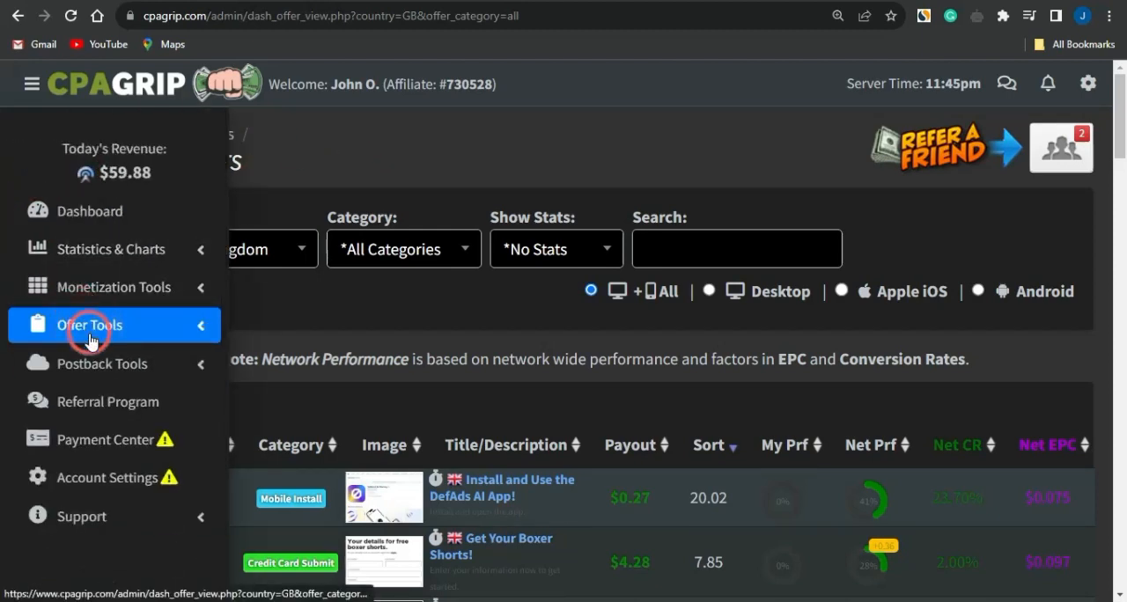
{"action": "left_click", "coordinate": [91, 340]}
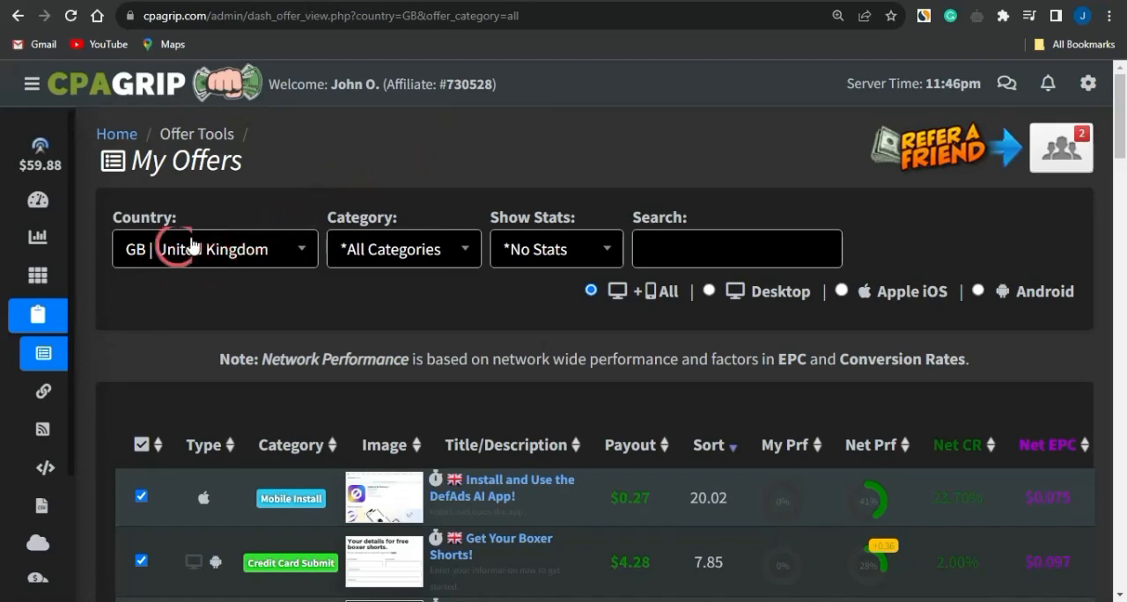
Browse the country choices and the United Kingdom offers, and view the details of the "Grab Your iPhone 14 Now!" offer for Android
{"action": "left_click", "coordinate": [299, 254]}
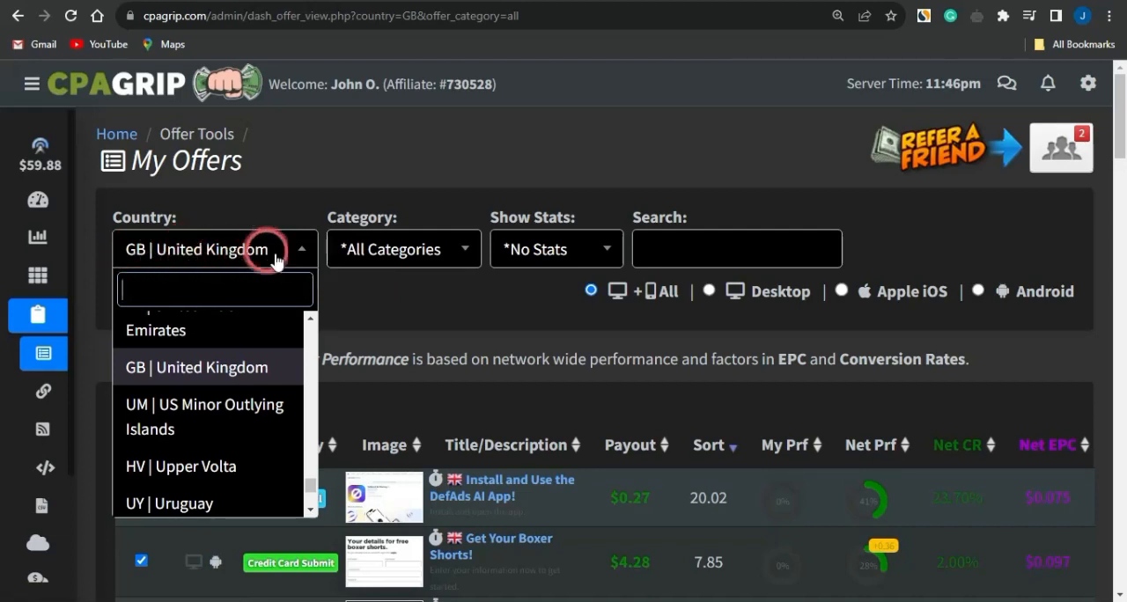
{"action": "left_click", "coordinate": [344, 279]}
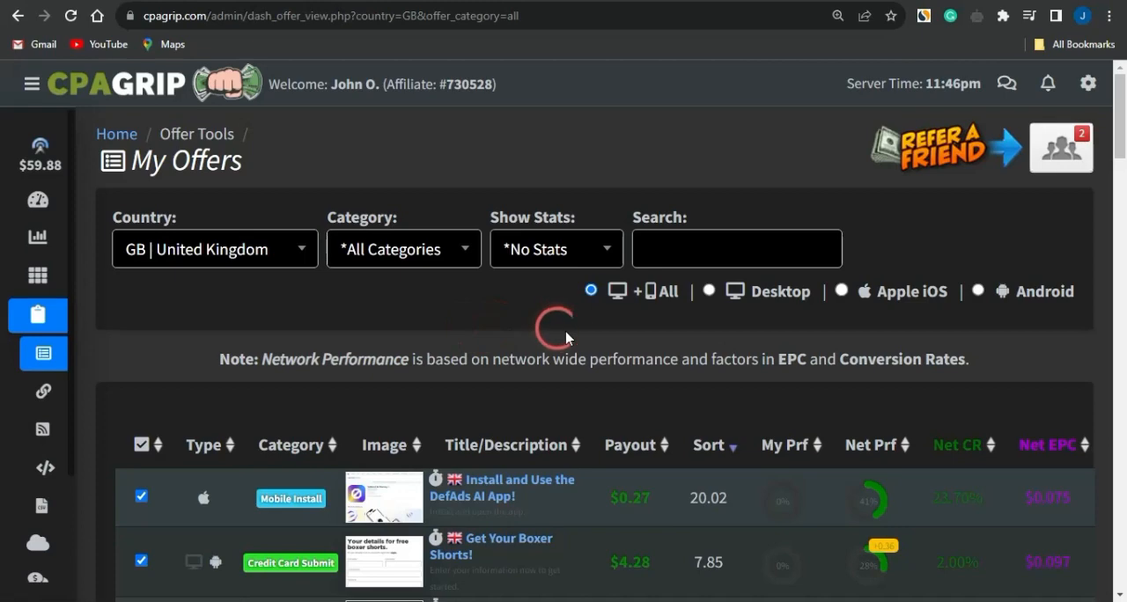
{"action": "scroll", "coordinate": [558, 330], "scroll_direction": "down", "scroll_amount": 3}
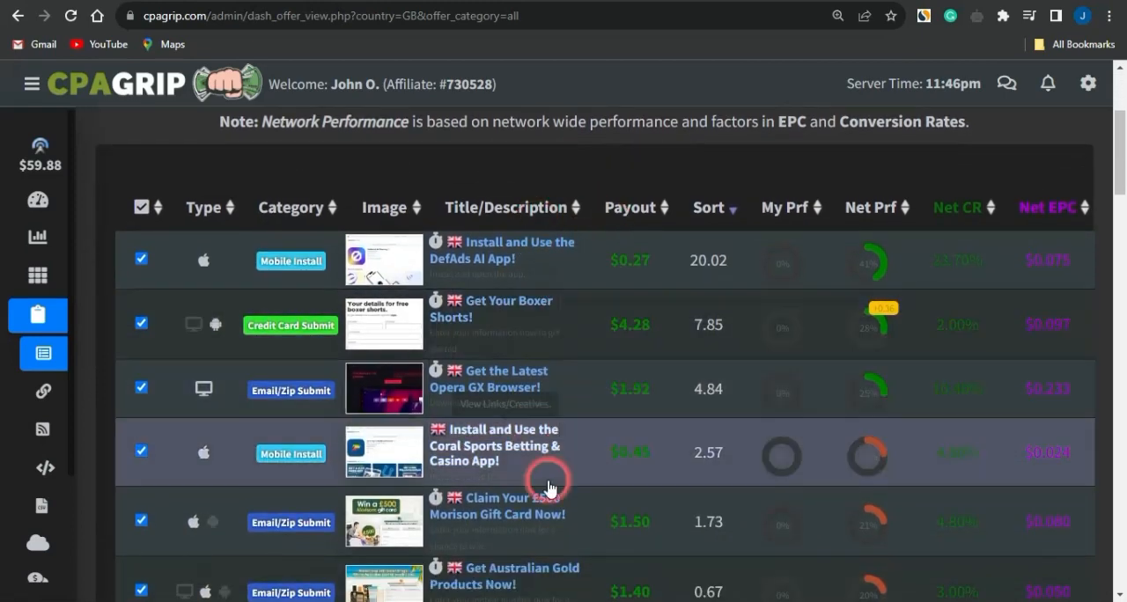
{"action": "scroll", "coordinate": [549, 475], "scroll_direction": "down", "scroll_amount": 5}
{"action": "scroll", "coordinate": [548, 486], "scroll_direction": "down", "scroll_amount": 8}
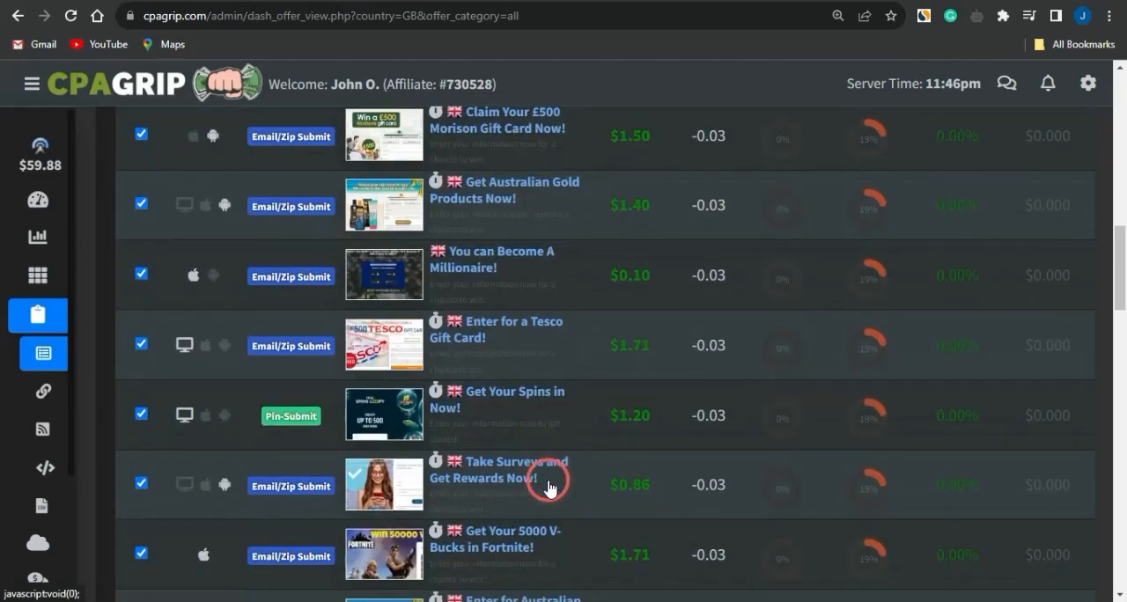
{"action": "scroll", "coordinate": [540, 448], "scroll_direction": "down", "scroll_amount": 3}
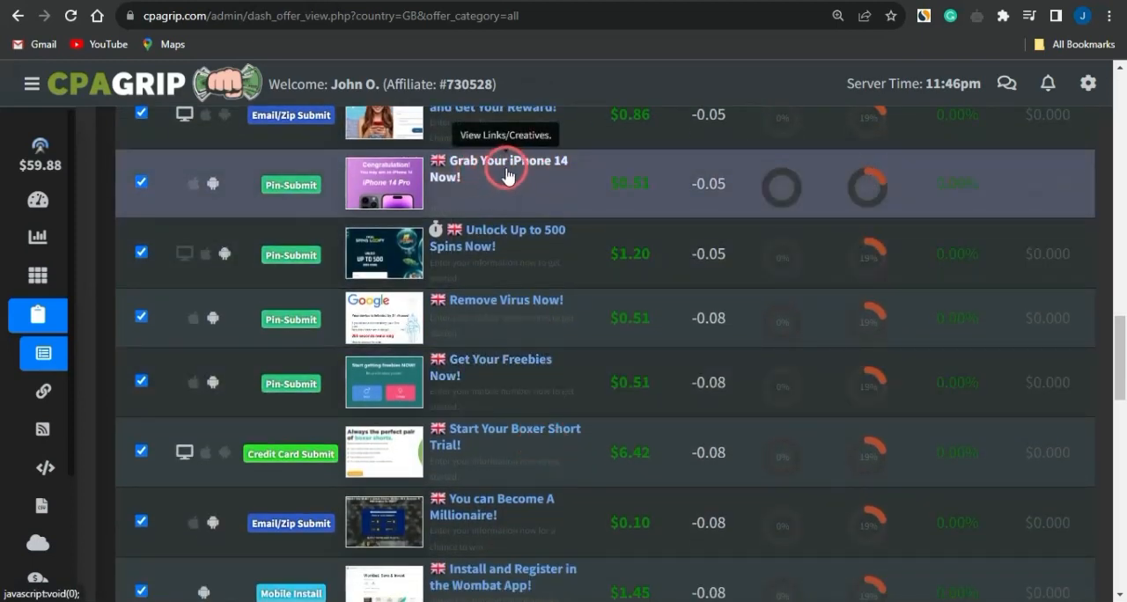
{"action": "left_click", "coordinate": [498, 169]}
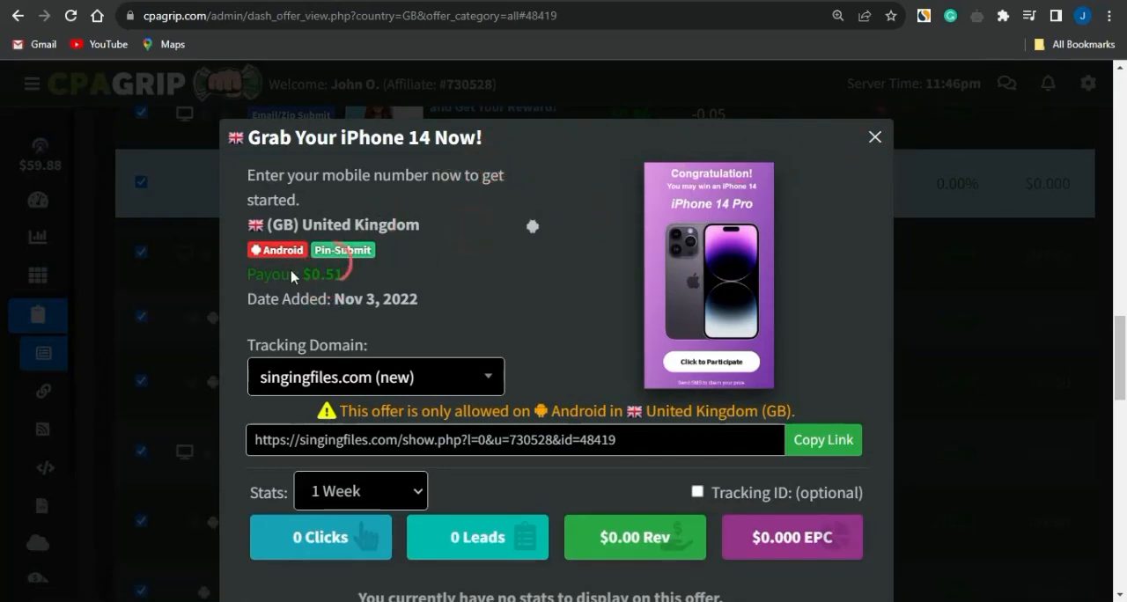
{"action": "left_click", "coordinate": [875, 138]}
Open the "Claim Your Amazon Gift Card!" offer for the United Kingdom and examine its payout and allowed device
{"action": "scroll", "coordinate": [551, 359], "scroll_direction": "down", "scroll_amount": 10}
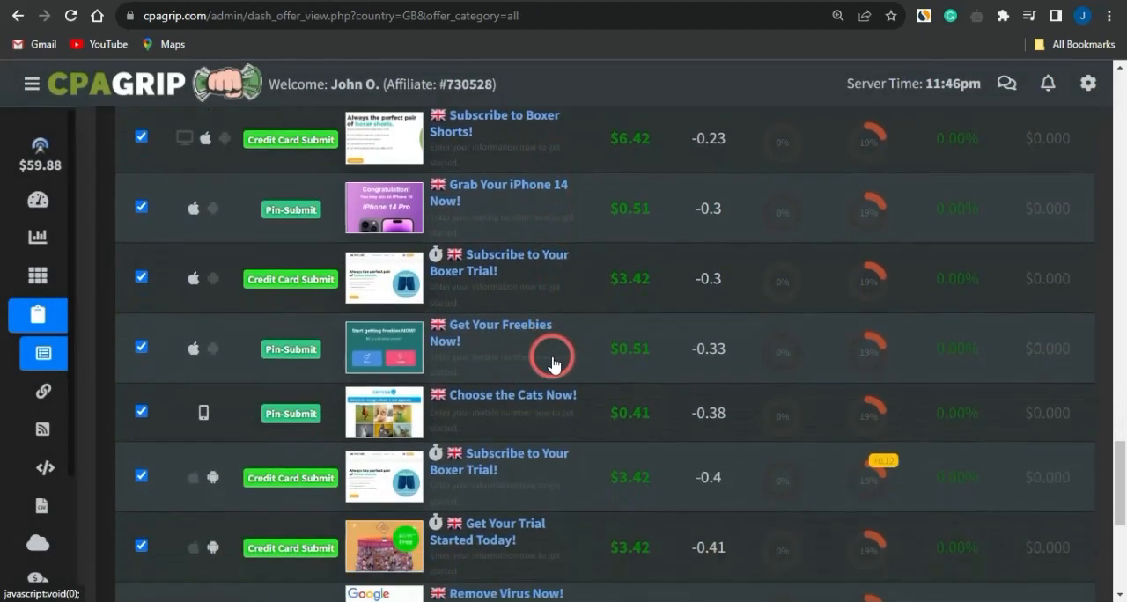
{"action": "scroll", "coordinate": [553, 361], "scroll_direction": "down", "scroll_amount": 5}
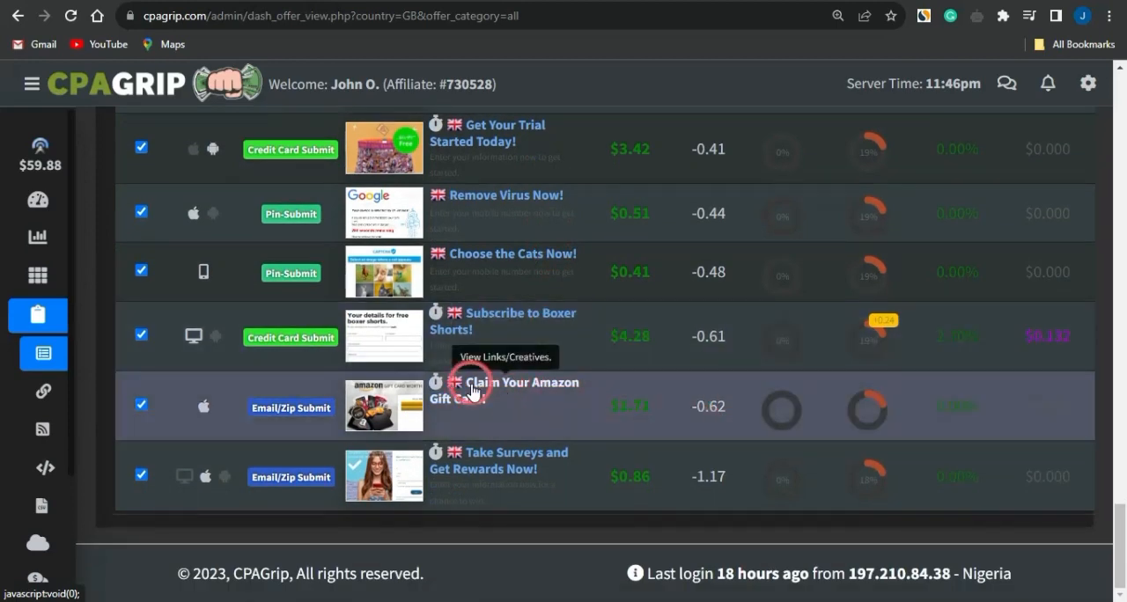
{"action": "left_click", "coordinate": [489, 394]}
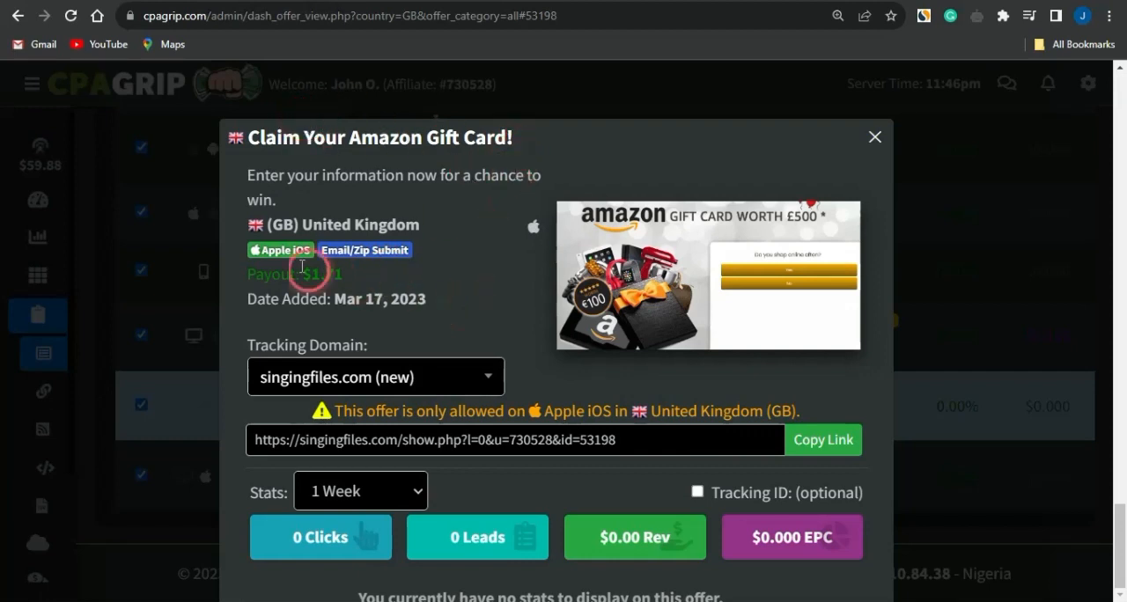
{"action": "left_click_drag", "start_coordinate": [302, 274], "coordinate": [471, 271]}
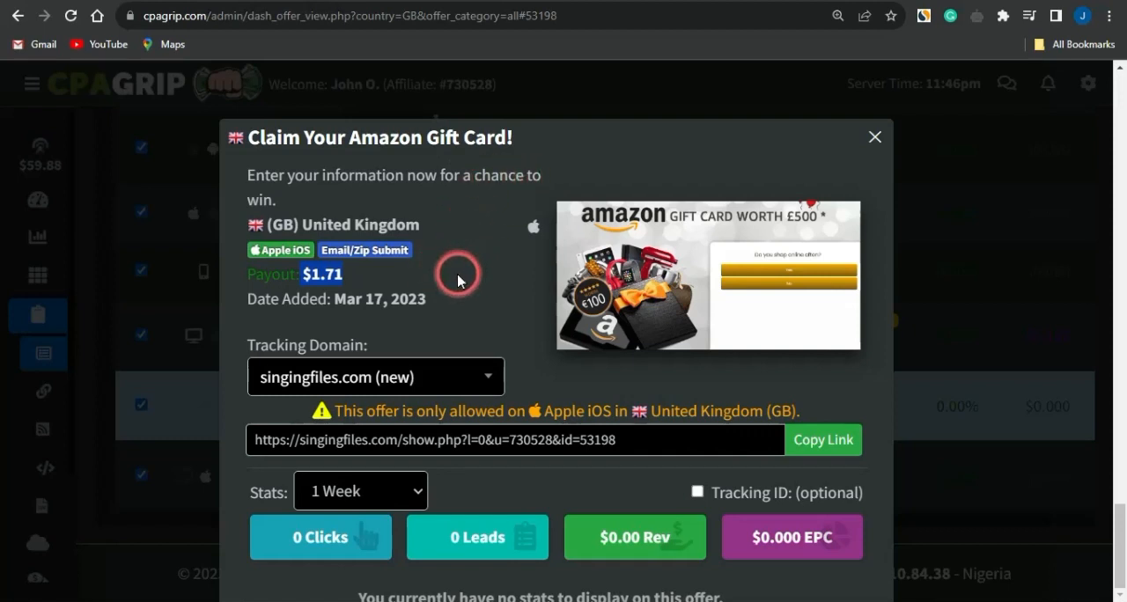
{"action": "left_click", "coordinate": [246, 250]}
{"action": "left_click_drag", "start_coordinate": [279, 239], "coordinate": [434, 259]}
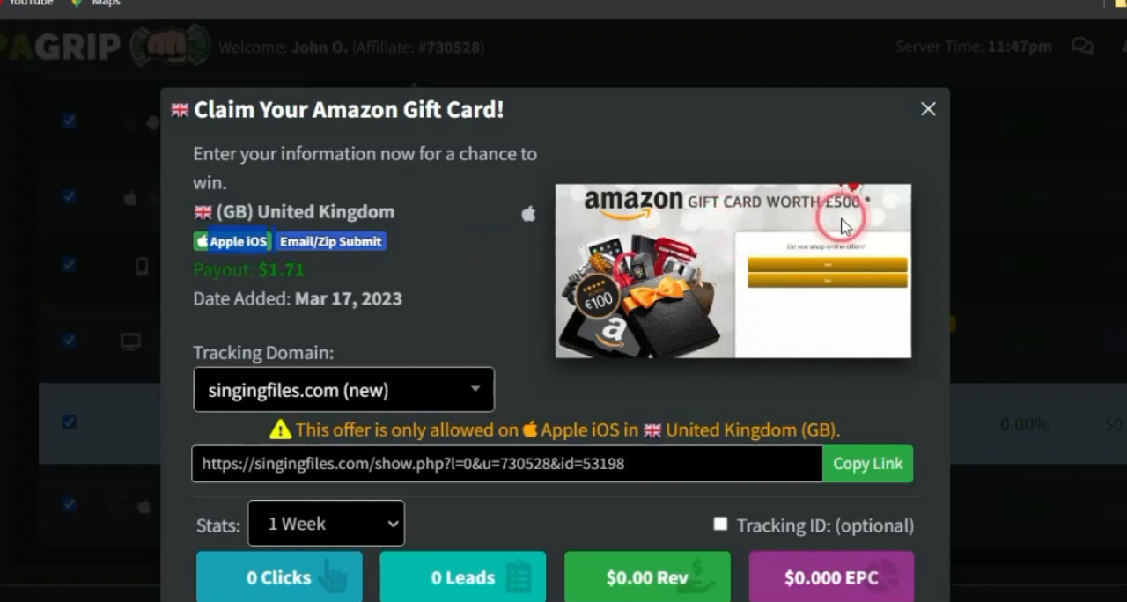
{"action": "left_click_drag", "start_coordinate": [252, 267], "coordinate": [304, 269]}
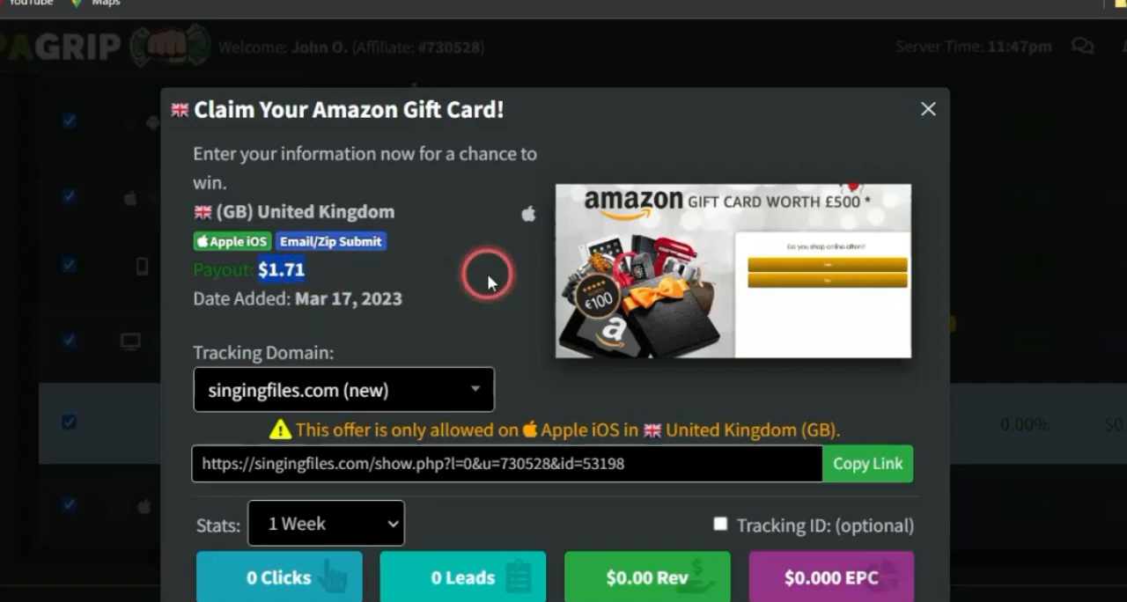
Copy the tracking link of the Amazon gift card offer
{"action": "left_click", "coordinate": [871, 483]}
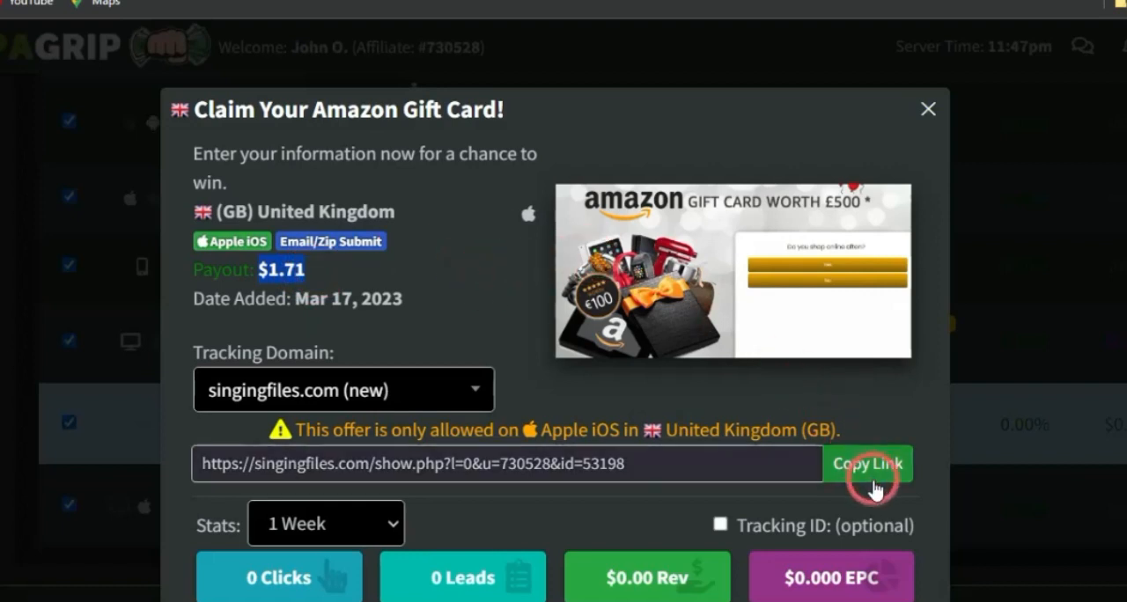
{"action": "left_click", "coordinate": [521, 356]}
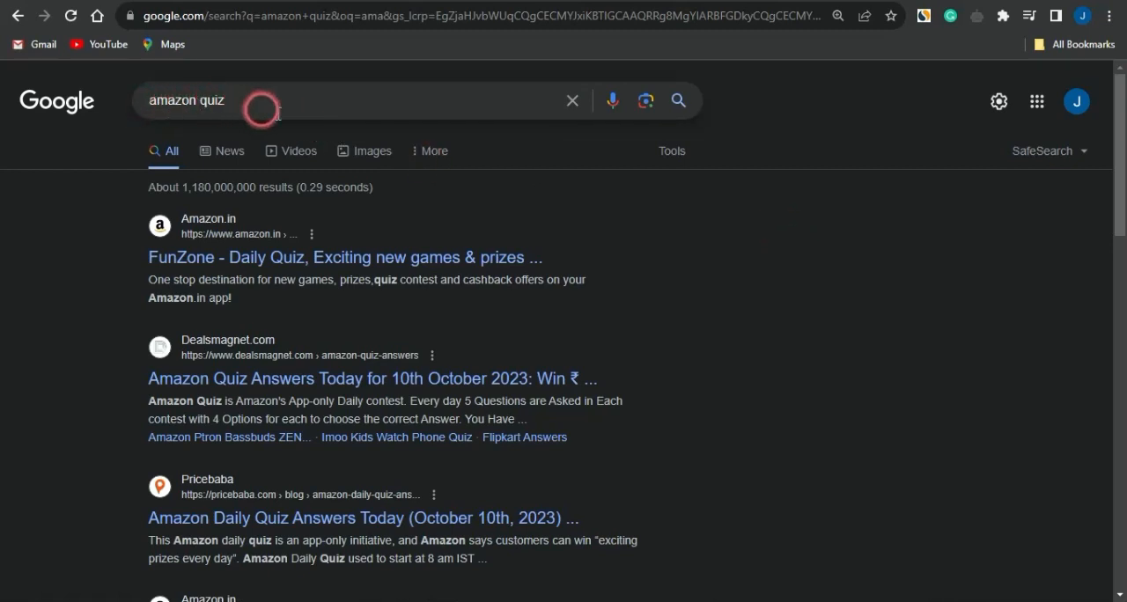
Look through the Google search results for "amazon quiz" to see which quiz sites and contests exist
{"action": "scroll", "coordinate": [343, 365], "scroll_direction": "down", "scroll_amount": 3}
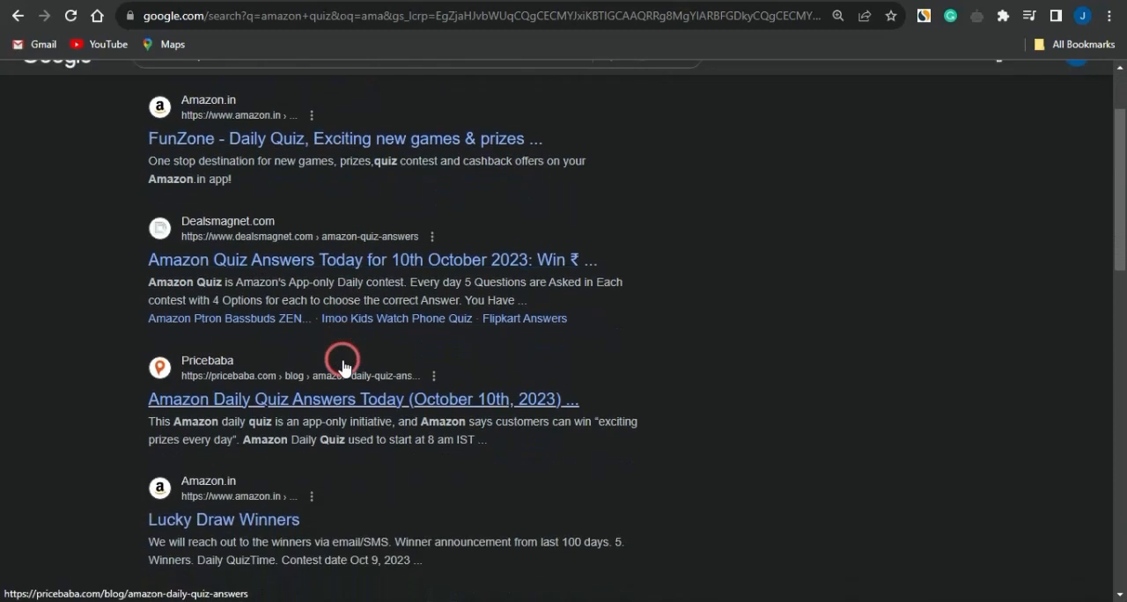
{"action": "scroll", "coordinate": [343, 368], "scroll_direction": "down", "scroll_amount": 4}
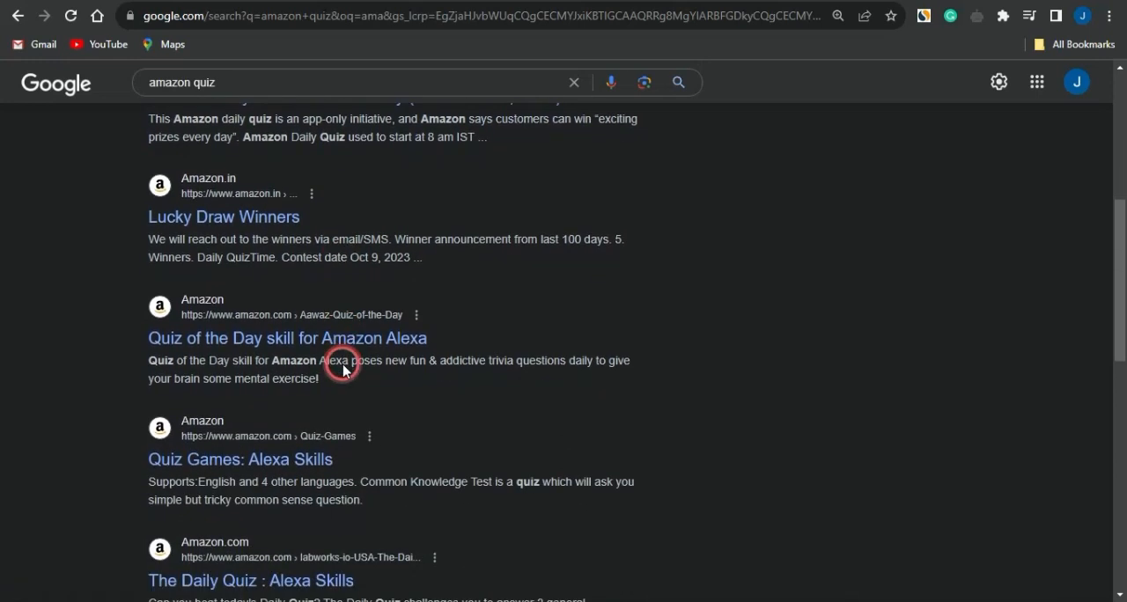
{"action": "scroll", "coordinate": [343, 368], "scroll_direction": "down", "scroll_amount": 3}
{"action": "scroll", "coordinate": [344, 368], "scroll_direction": "down", "scroll_amount": 3}
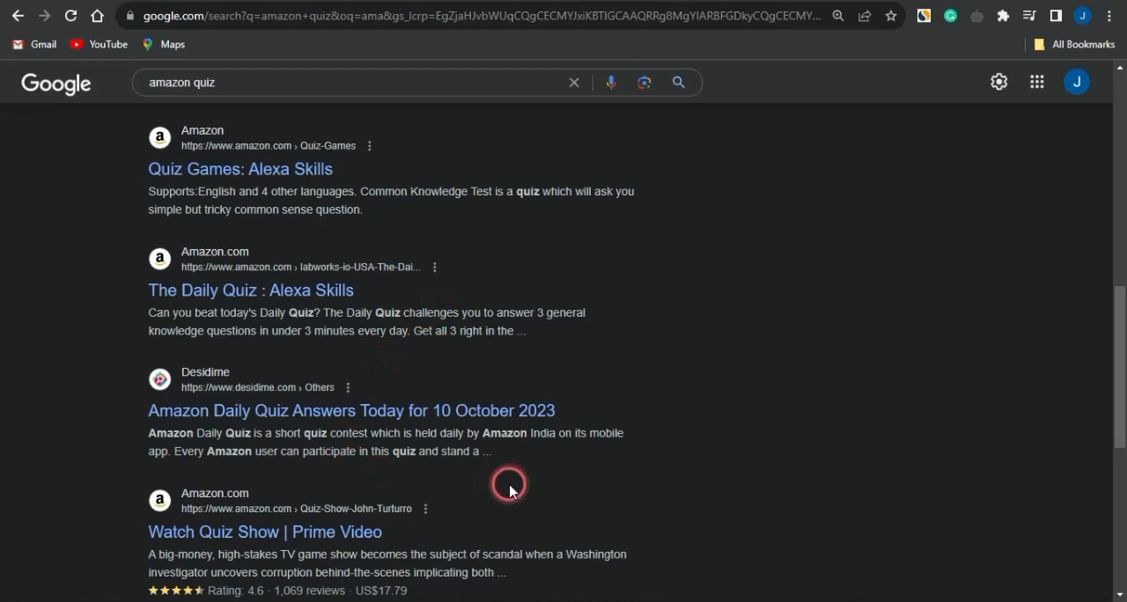
{"action": "scroll", "coordinate": [510, 491], "scroll_direction": "down", "scroll_amount": 3}
{"action": "scroll", "coordinate": [510, 490], "scroll_direction": "up", "scroll_amount": 8}
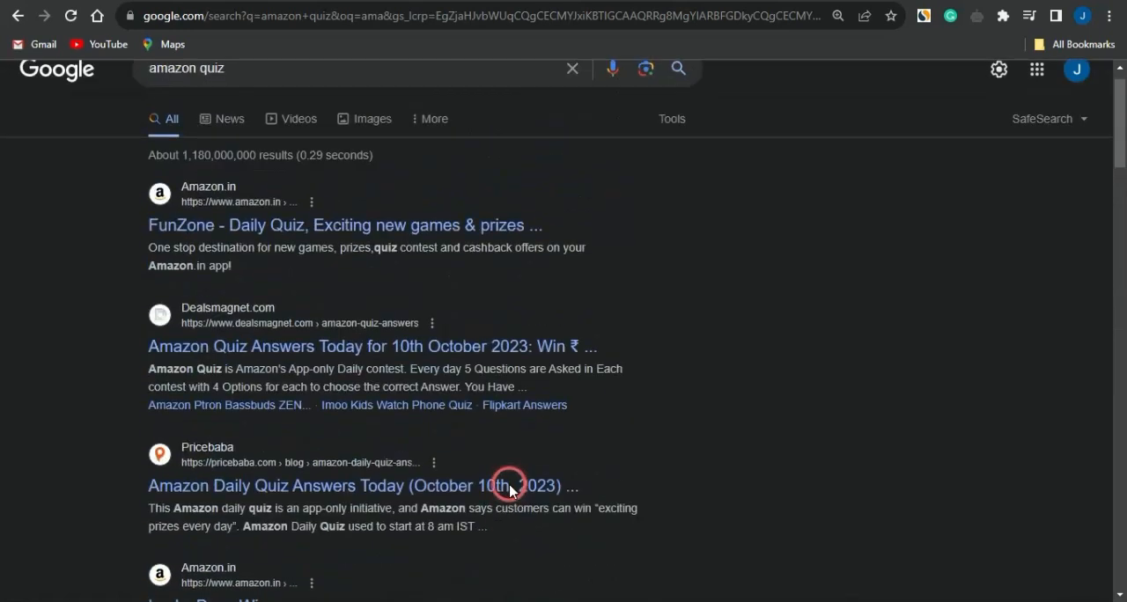
{"action": "scroll", "coordinate": [509, 490], "scroll_direction": "up", "scroll_amount": 1}
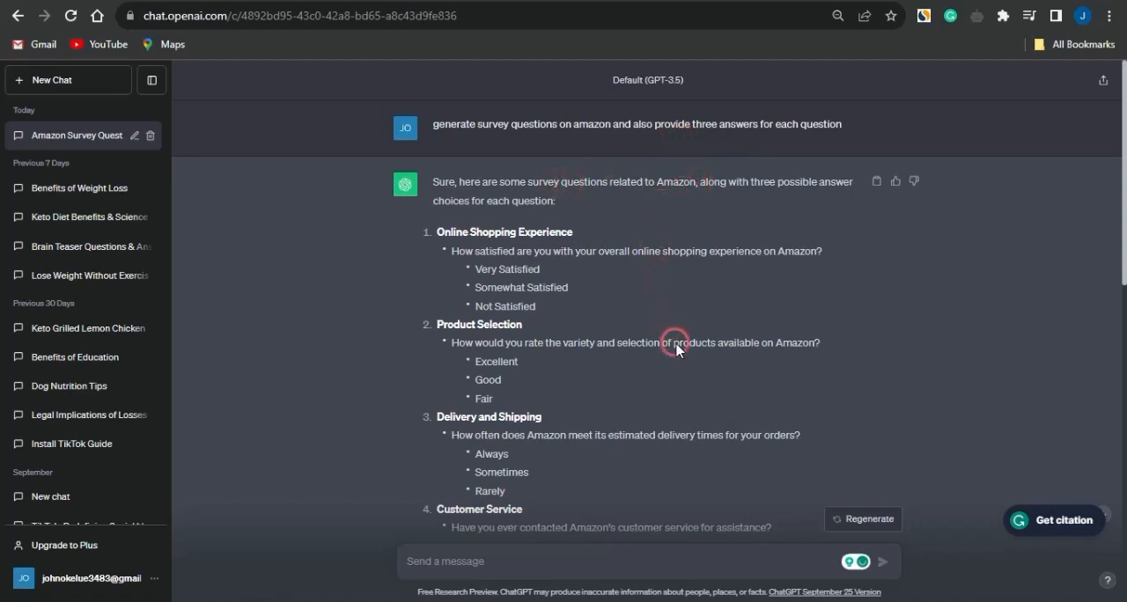
Read through the Amazon survey questions and their three answer choices in the ChatGPT conversation
{"action": "scroll", "coordinate": [675, 349], "scroll_direction": "down", "scroll_amount": 7}
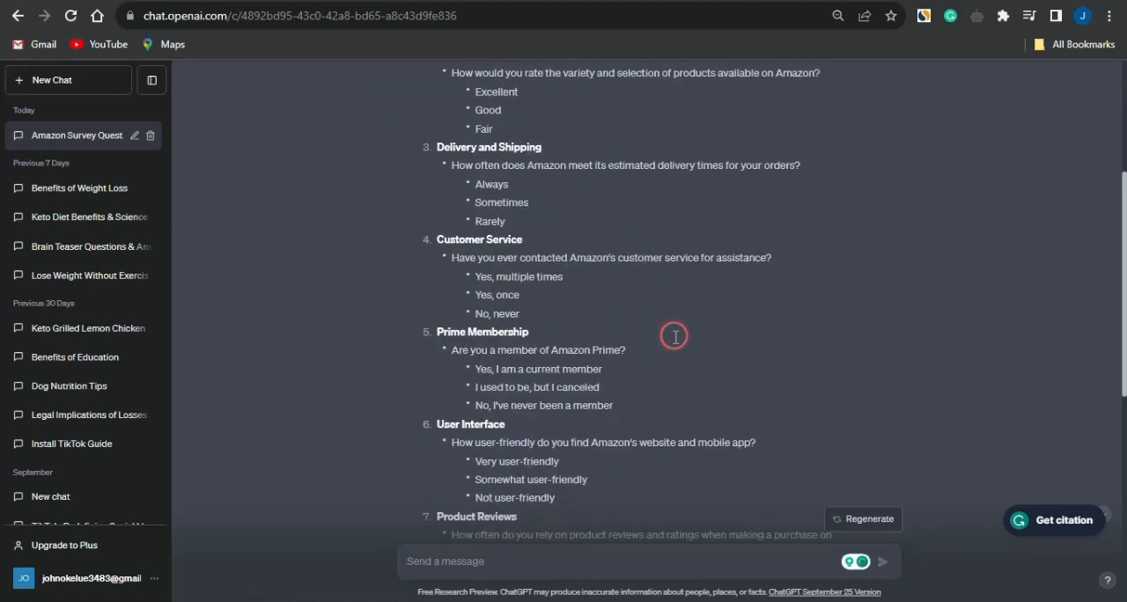
{"action": "scroll", "coordinate": [675, 336], "scroll_direction": "down", "scroll_amount": 3}
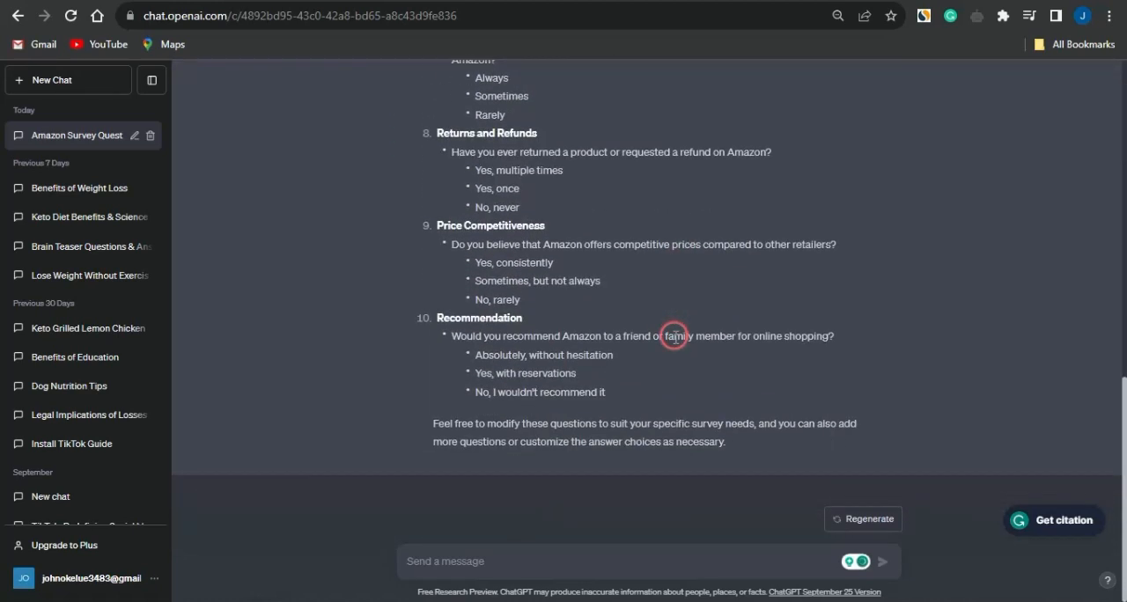
{"action": "scroll", "coordinate": [676, 336], "scroll_direction": "up", "scroll_amount": 10}
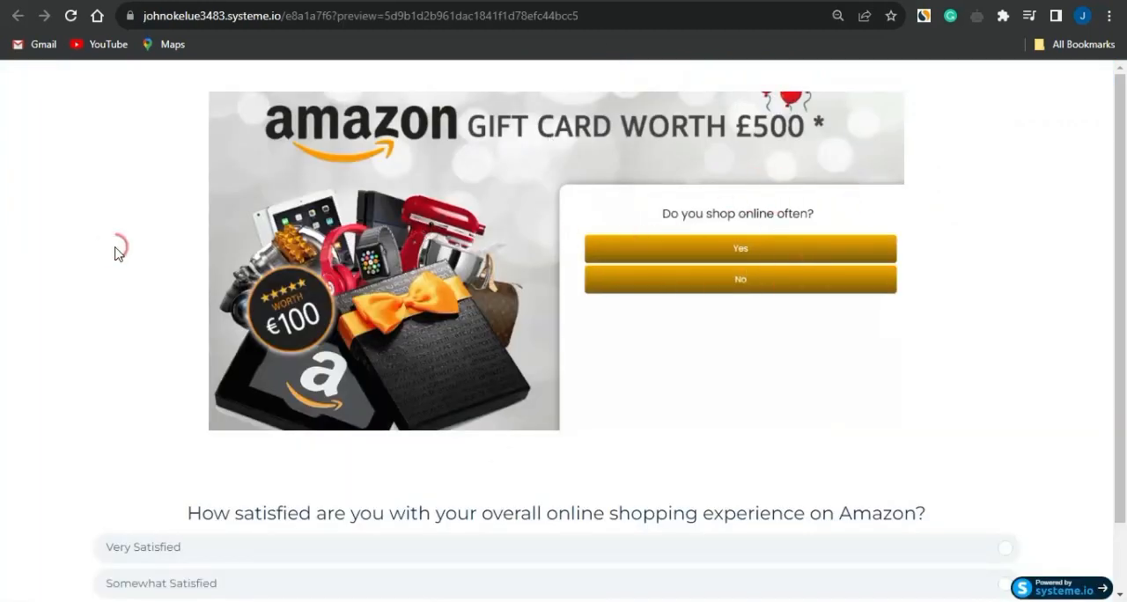
Try out the systeme.io survey page preview, answering Very Satisfied for shopping experience and Excellent for product selection
{"action": "scroll", "coordinate": [108, 255], "scroll_direction": "down", "scroll_amount": 1}
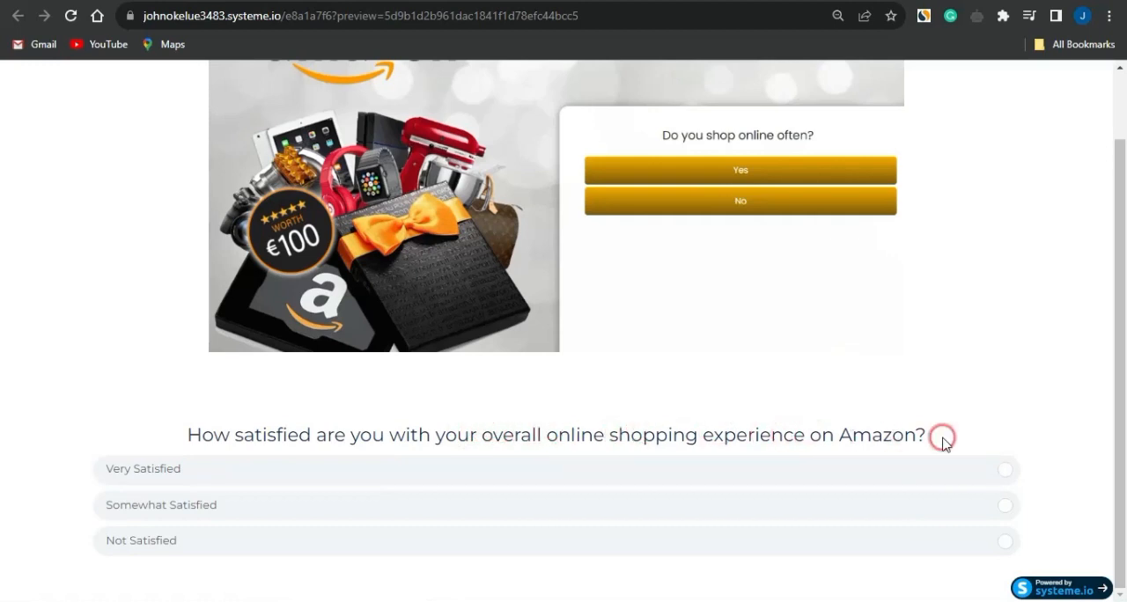
{"action": "left_click", "coordinate": [228, 466]}
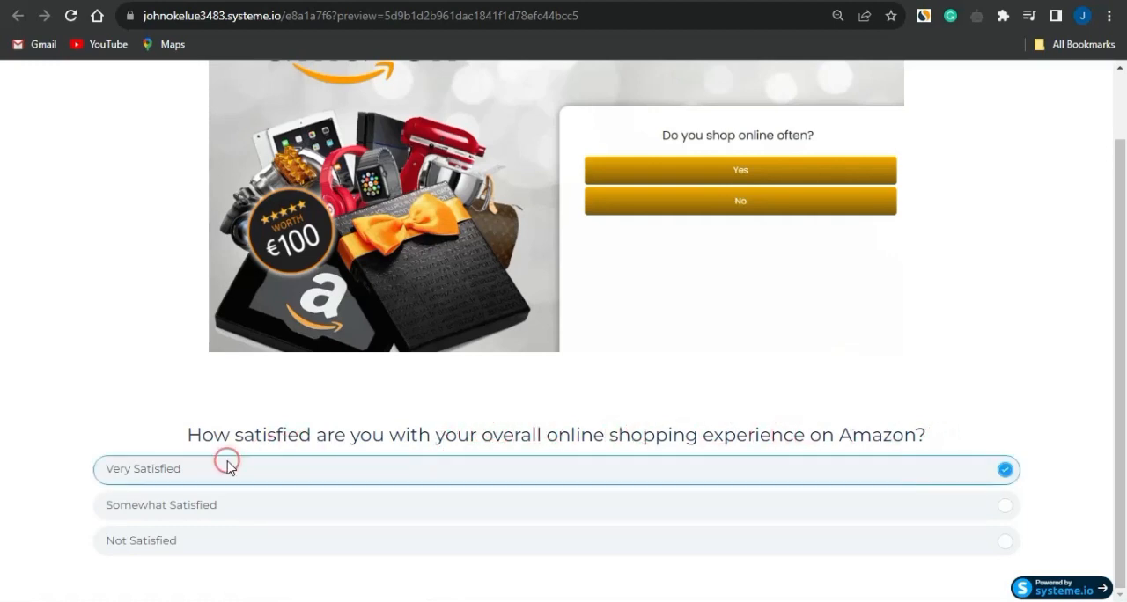
{"action": "left_click", "coordinate": [228, 467]}
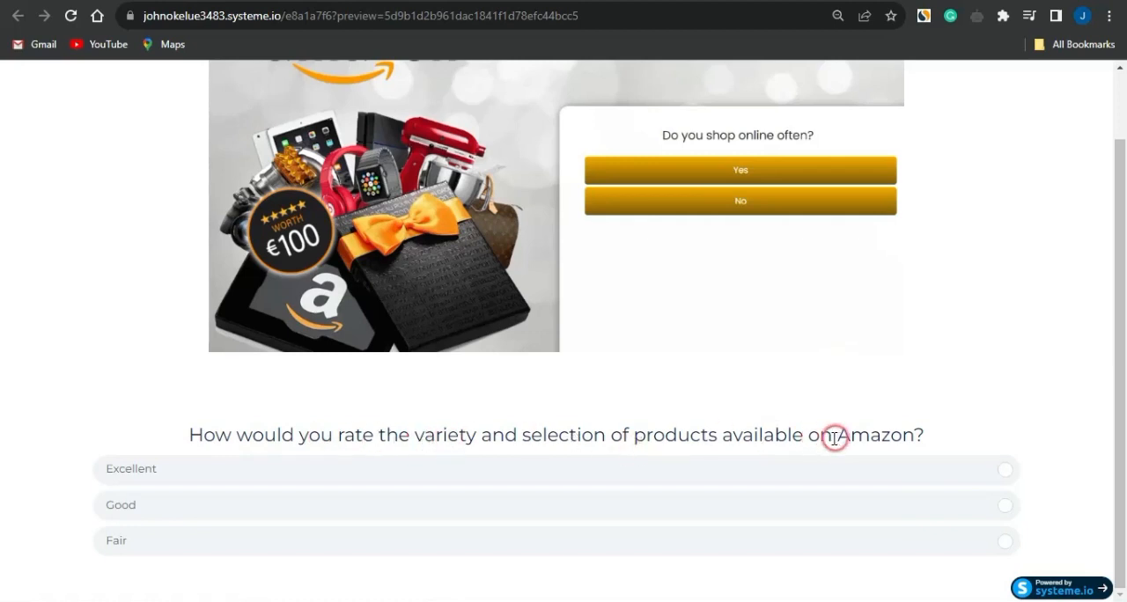
{"action": "left_click", "coordinate": [242, 465]}
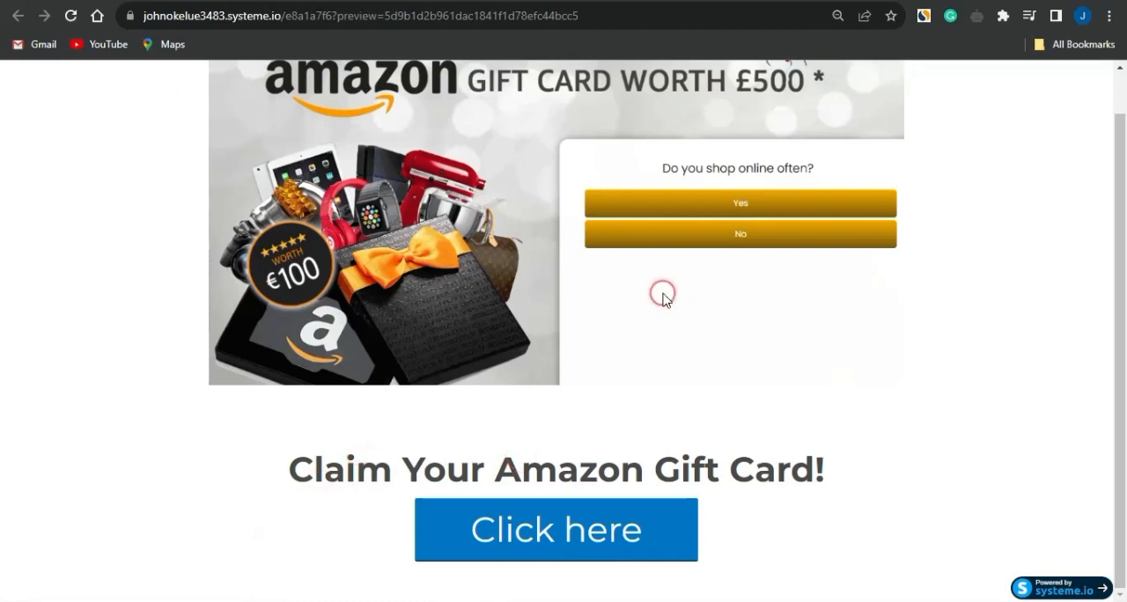
{"action": "scroll", "coordinate": [677, 282], "scroll_direction": "up", "scroll_amount": 1}
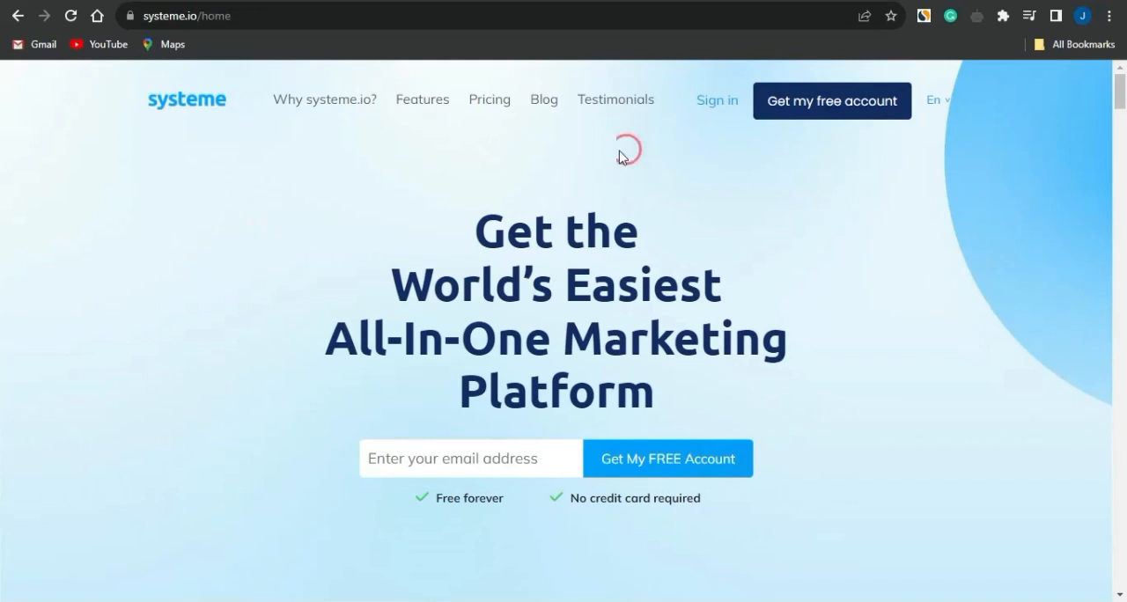
Sign in to systeme.io and start a new funnel named "Amanon quiz" with the goal Build an audience
{"action": "left_click", "coordinate": [713, 103]}
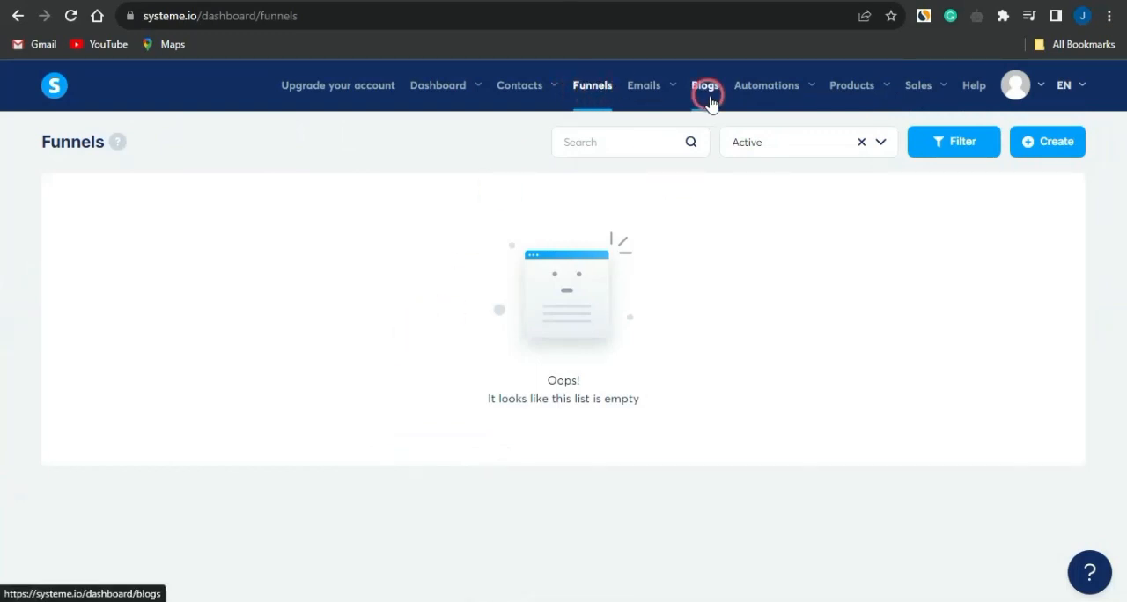
{"action": "left_click", "coordinate": [1037, 141]}
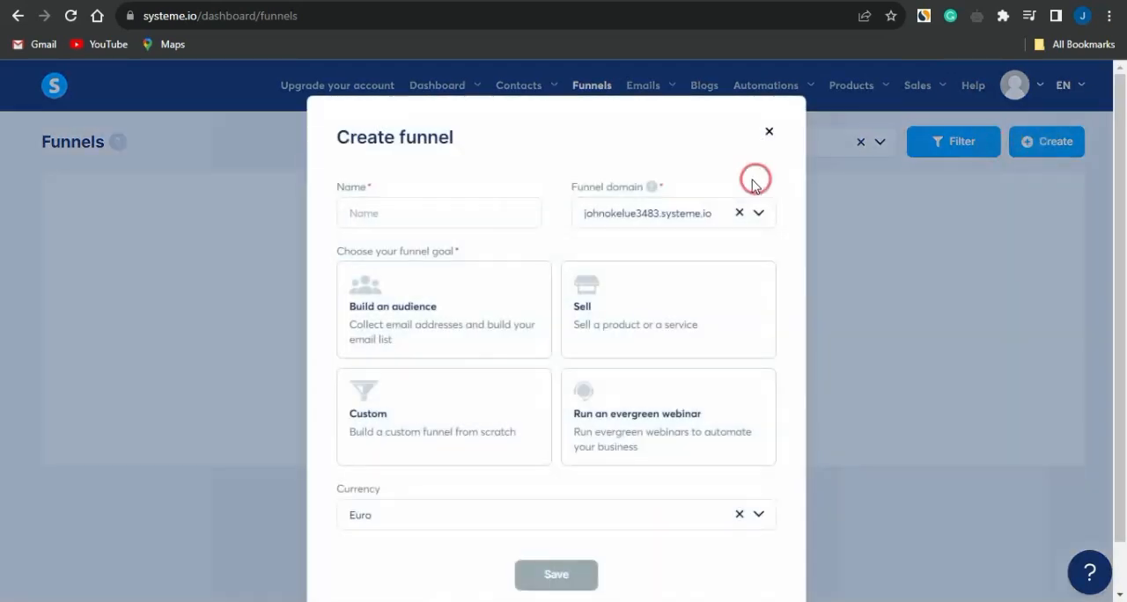
{"action": "left_click", "coordinate": [428, 223]}
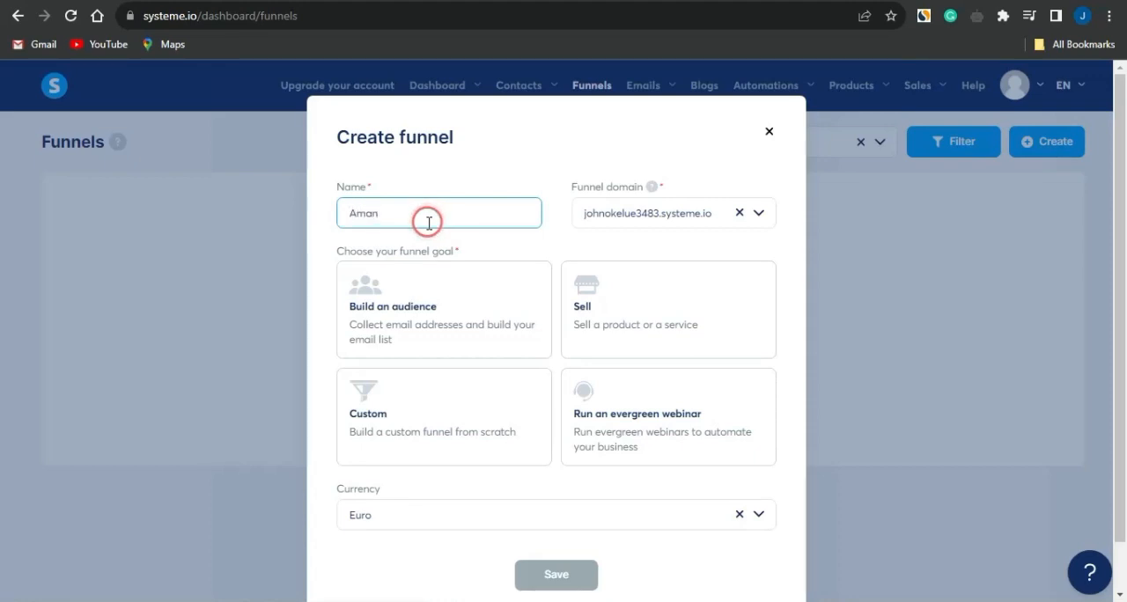
{"action": "left_click", "coordinate": [416, 277]}
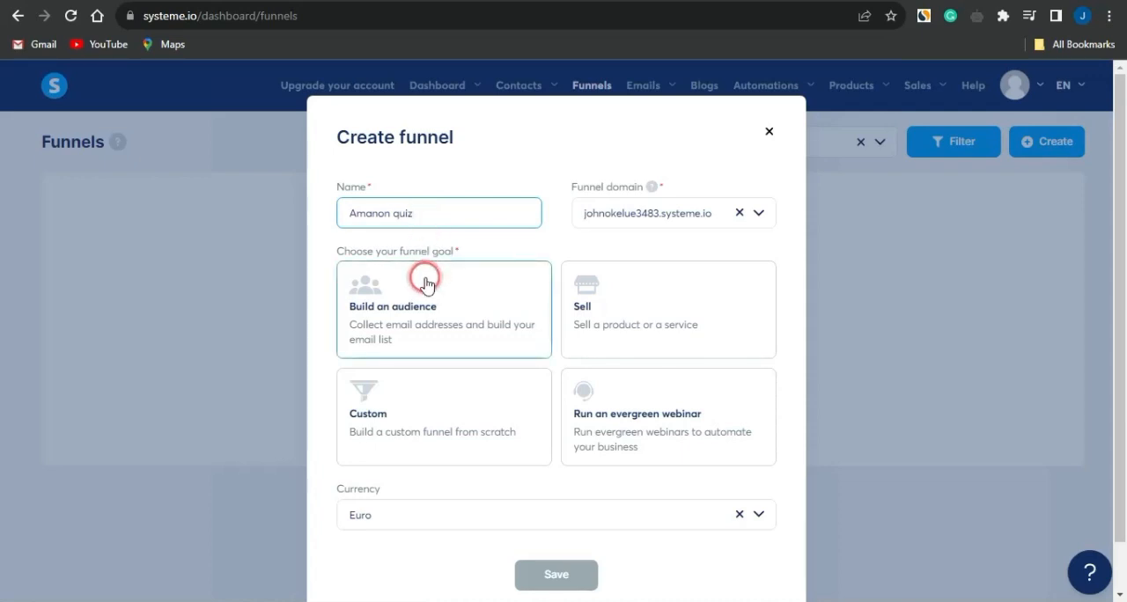
{"action": "left_click", "coordinate": [374, 304]}
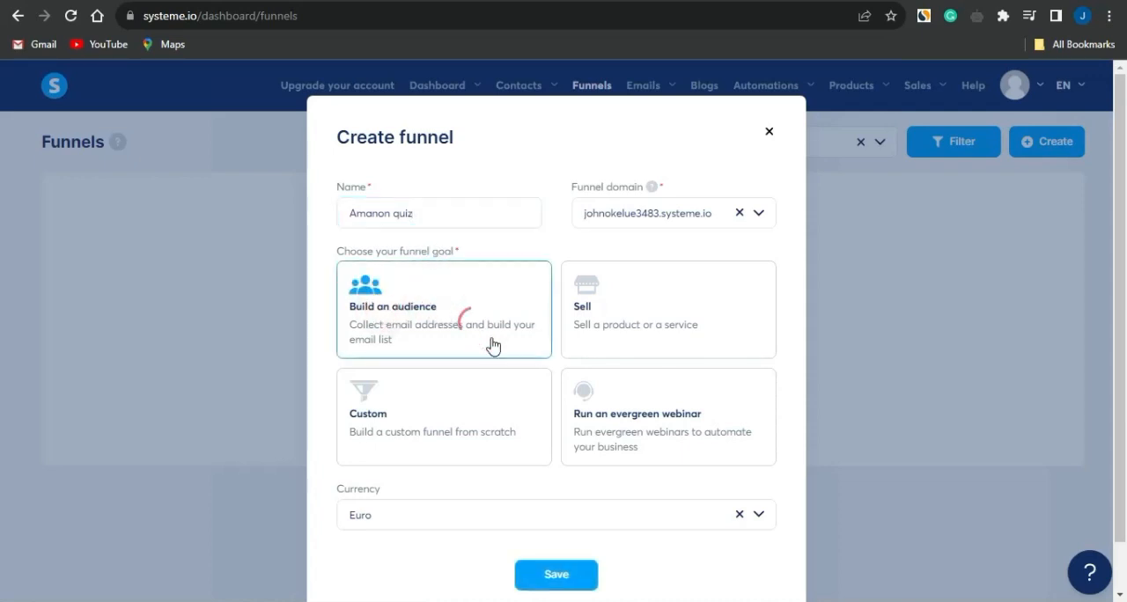
Set the new funnel's currency to U.S. Dollar and save the funnel
{"action": "scroll", "coordinate": [491, 341], "scroll_direction": "down", "scroll_amount": 1}
{"action": "left_click", "coordinate": [409, 455]}
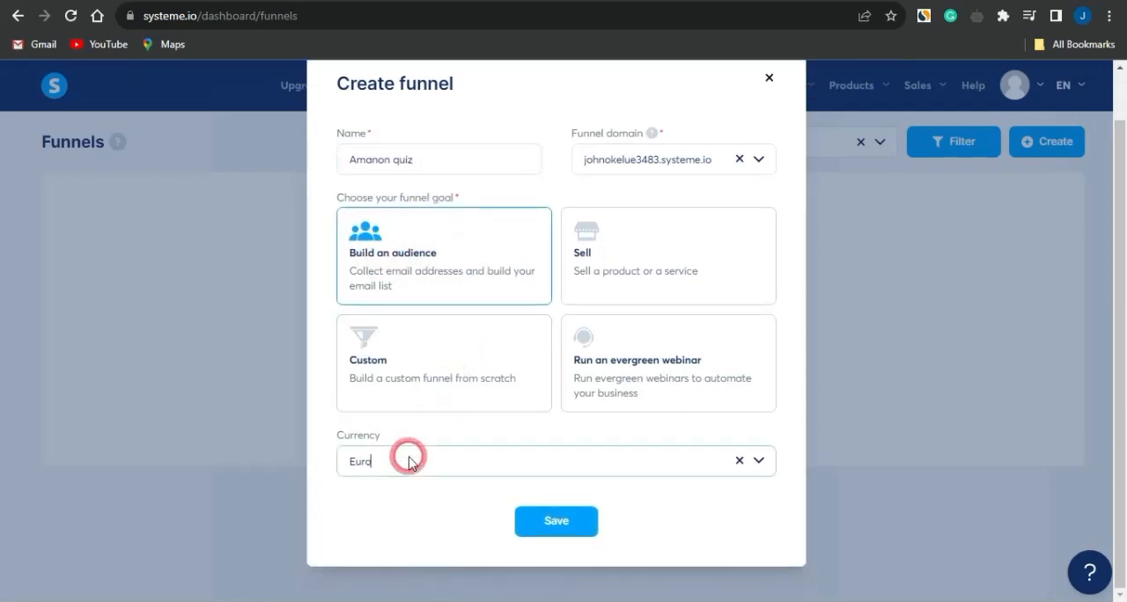
{"action": "key", "text": "Escape"}
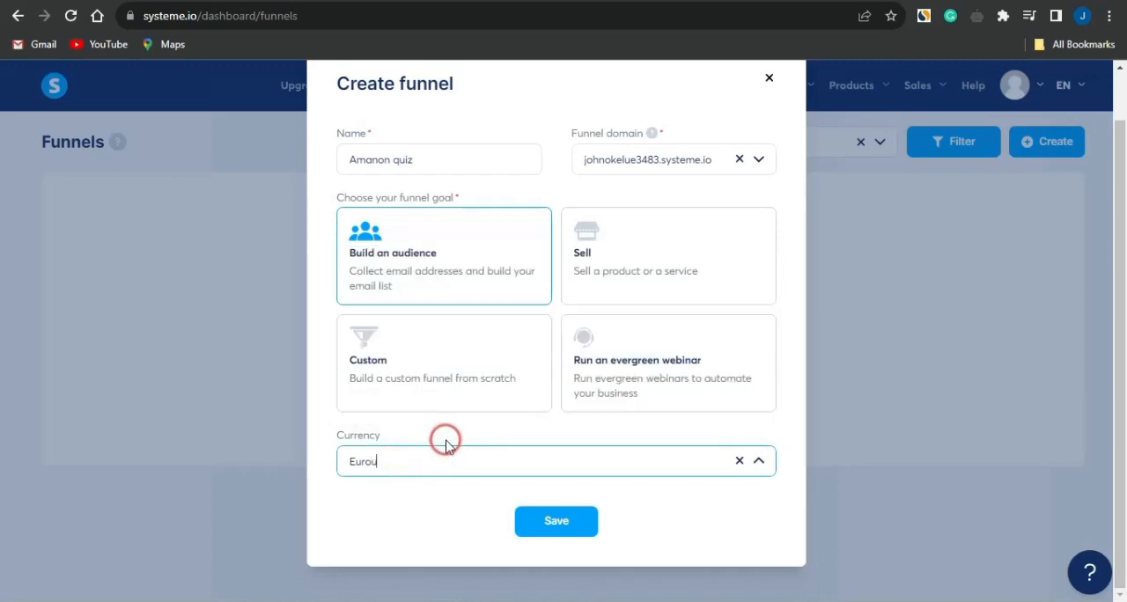
{"action": "type", "text": "u"}
{"action": "left_click", "coordinate": [397, 386]}
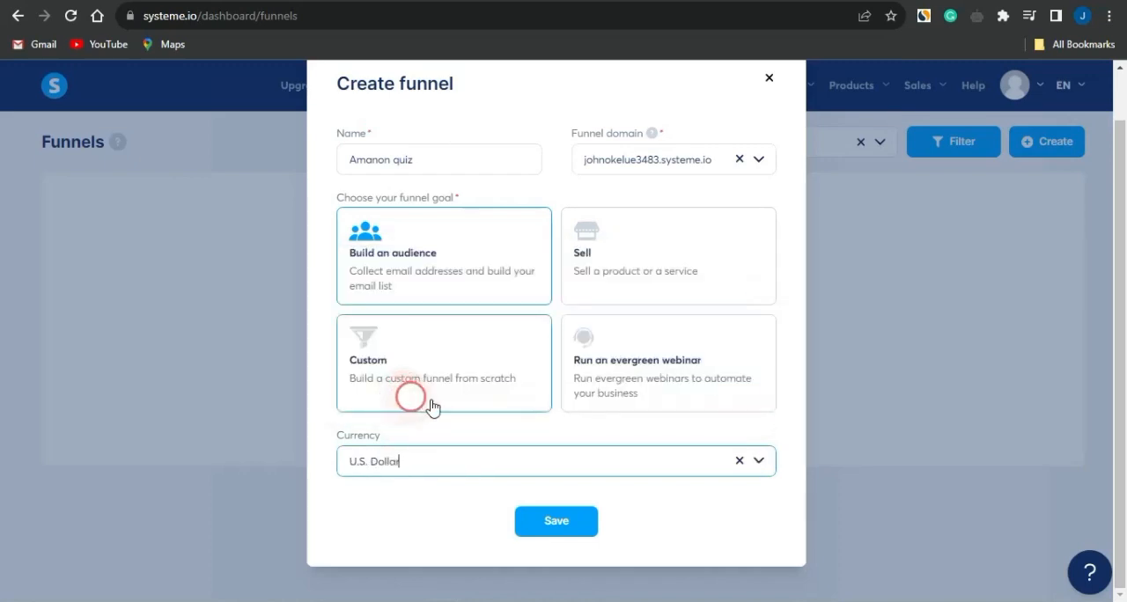
{"action": "left_click", "coordinate": [552, 524]}
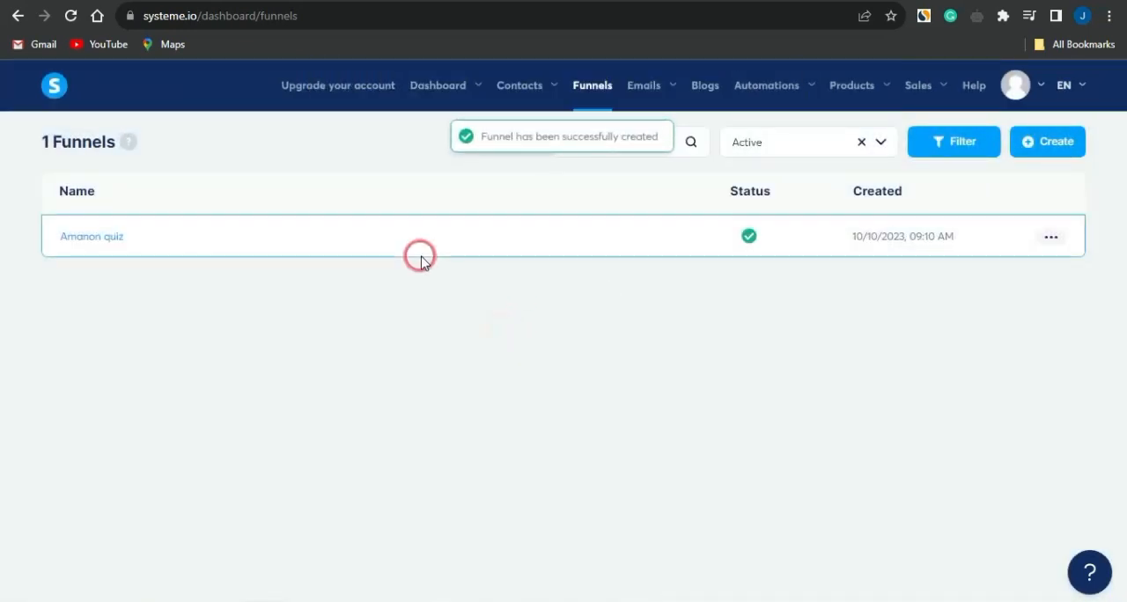
Open the Amanon quiz funnel and remove its Thank You / Download page step
{"action": "left_click", "coordinate": [107, 239]}
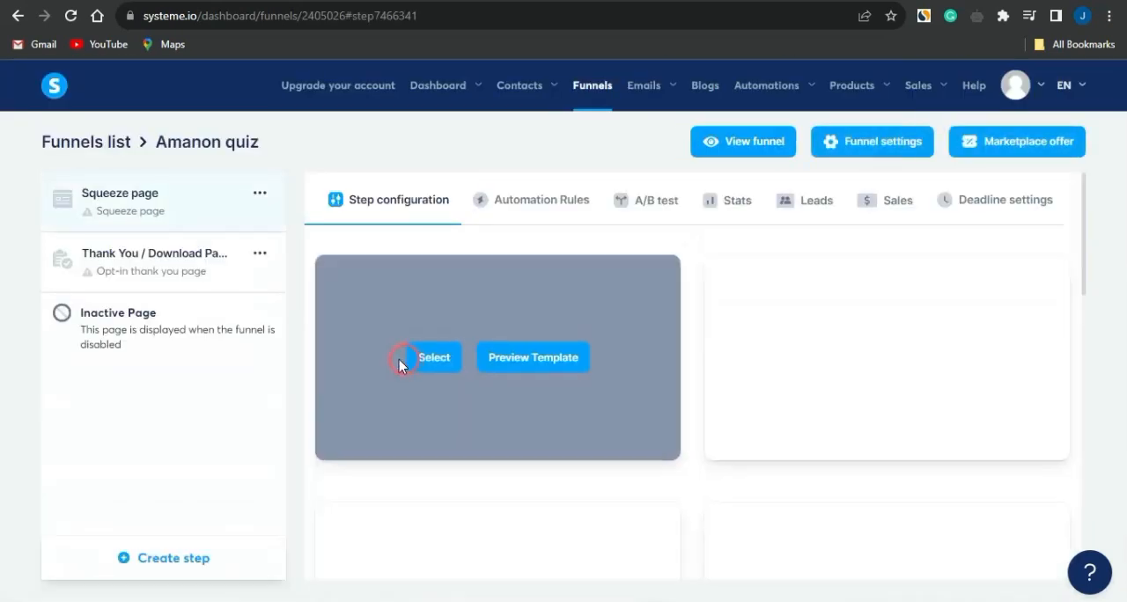
{"action": "left_click", "coordinate": [260, 254]}
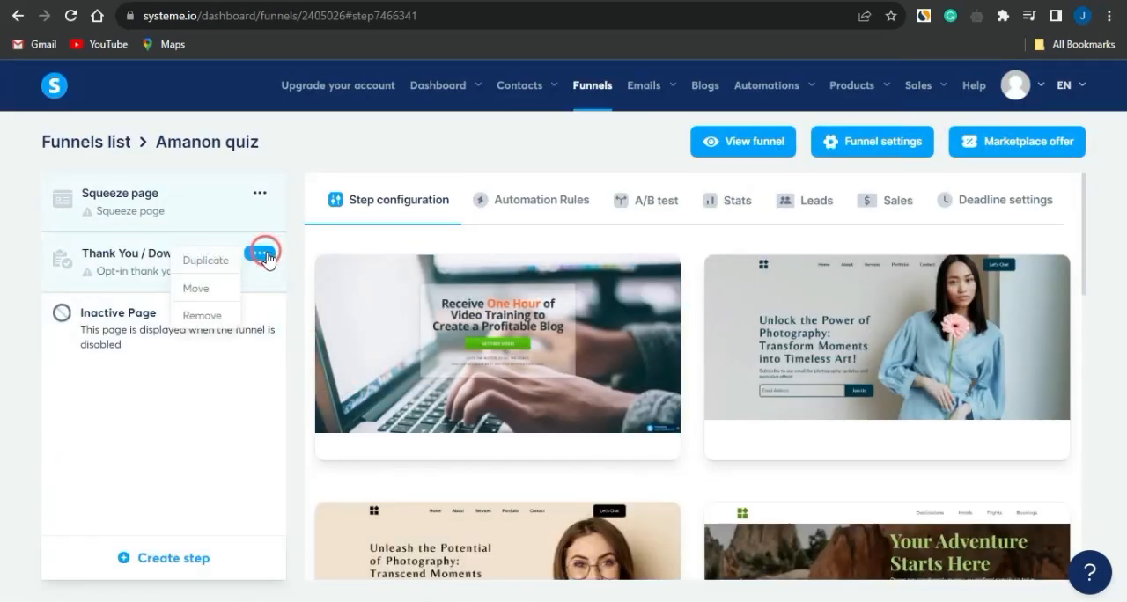
{"action": "left_click", "coordinate": [203, 314]}
{"action": "left_click", "coordinate": [464, 383]}
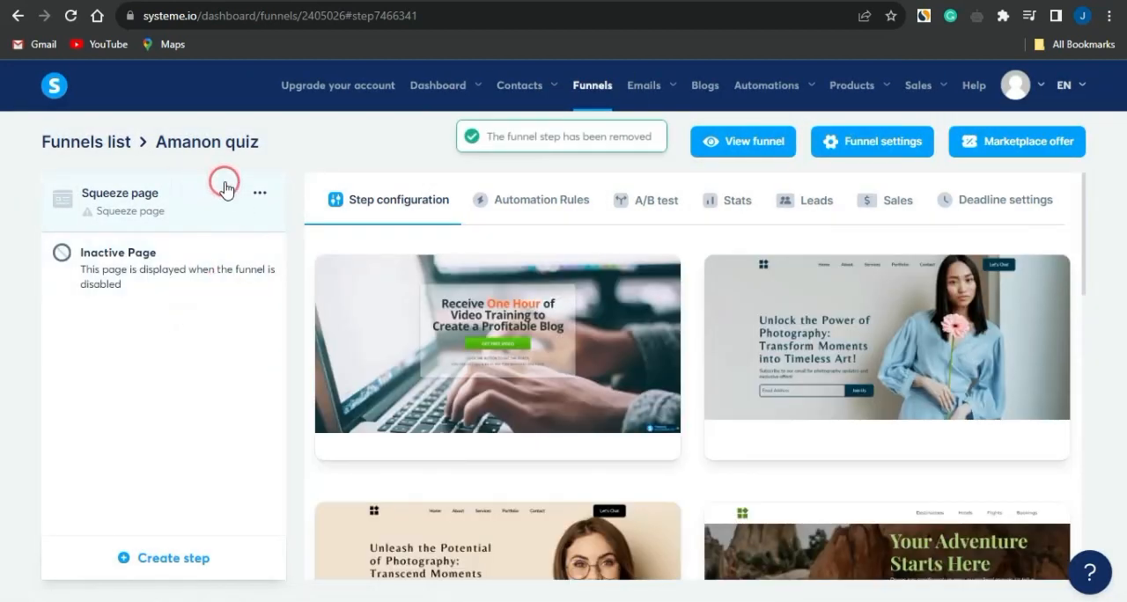
Apply the "Your Adventure Starts Here" template to the squeeze page and open the page for editing
{"action": "scroll", "coordinate": [668, 384], "scroll_direction": "down", "scroll_amount": 2}
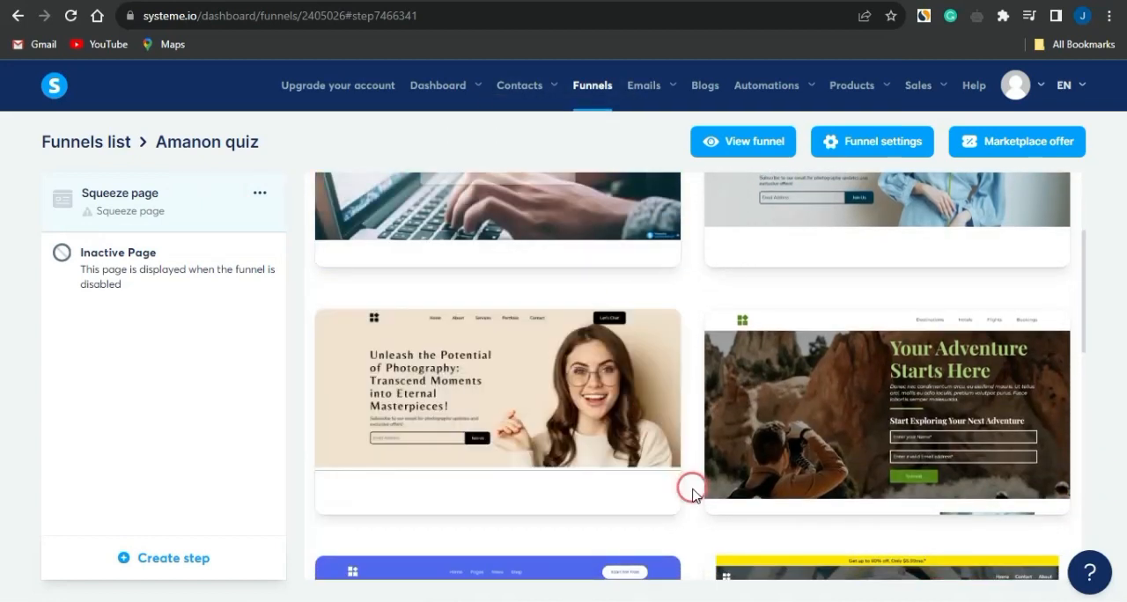
{"action": "left_click", "coordinate": [824, 411]}
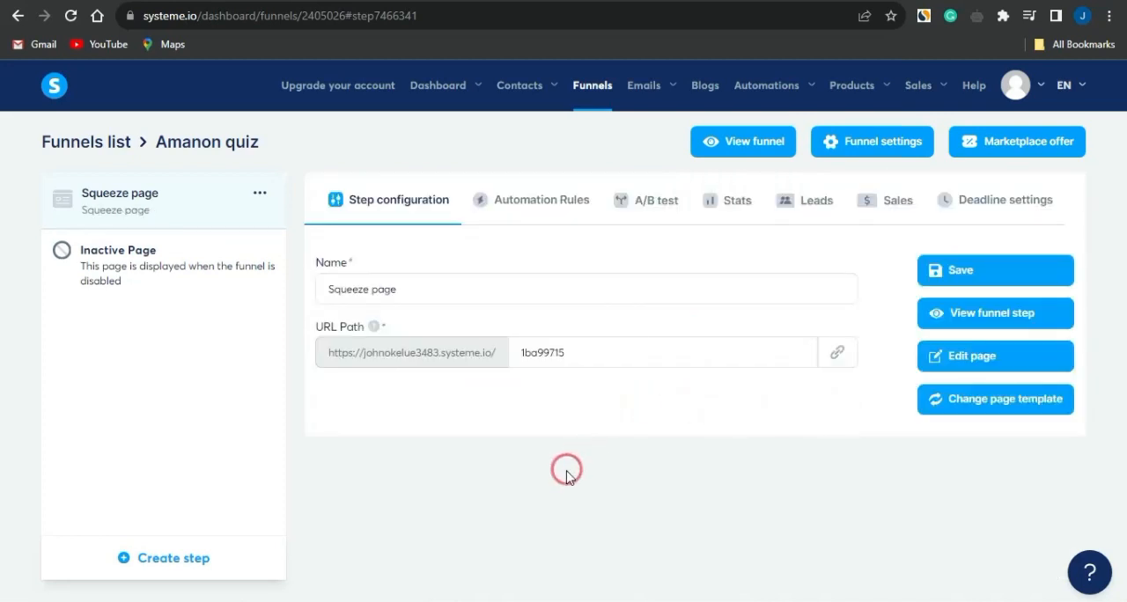
{"action": "left_click", "coordinate": [993, 357]}
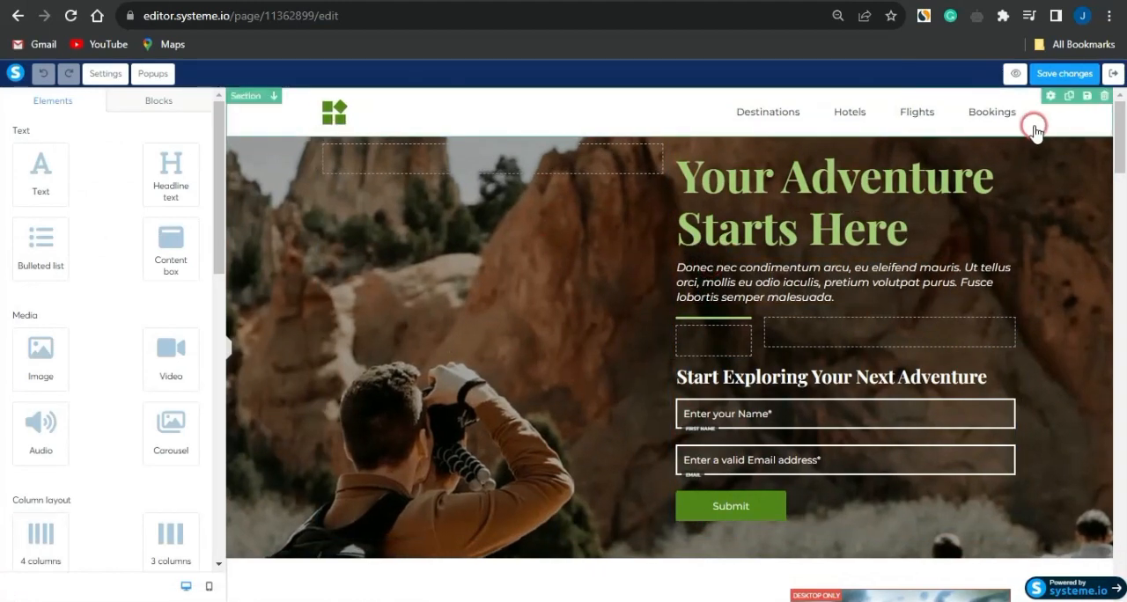
Delete all of the template's sections, from the navigation header down, to leave the page blank
{"action": "left_click", "coordinate": [1104, 97]}
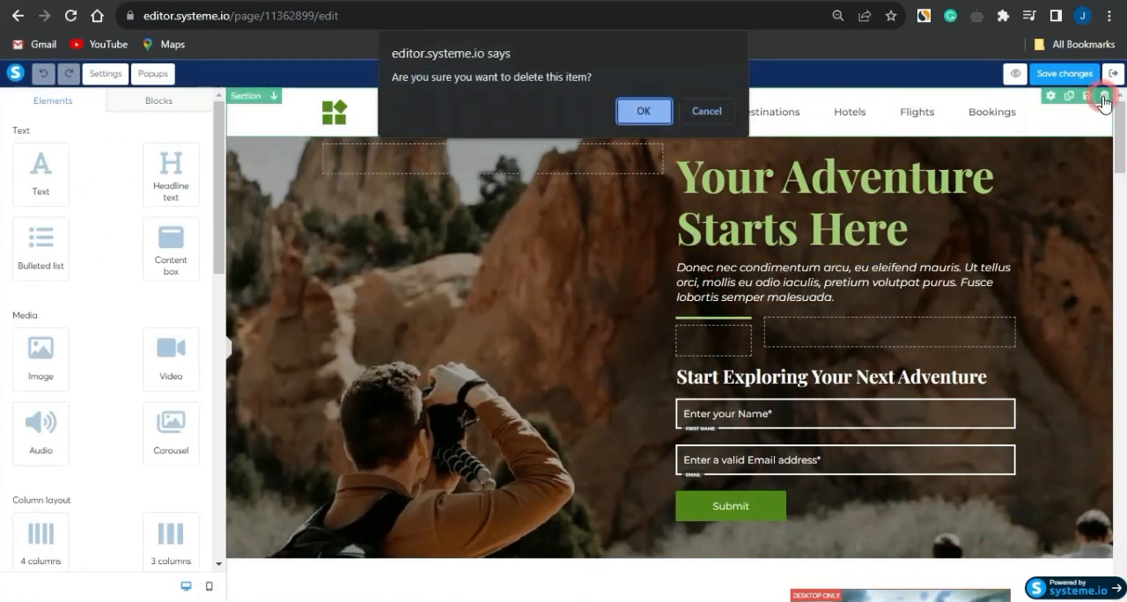
{"action": "key", "text": "Return"}
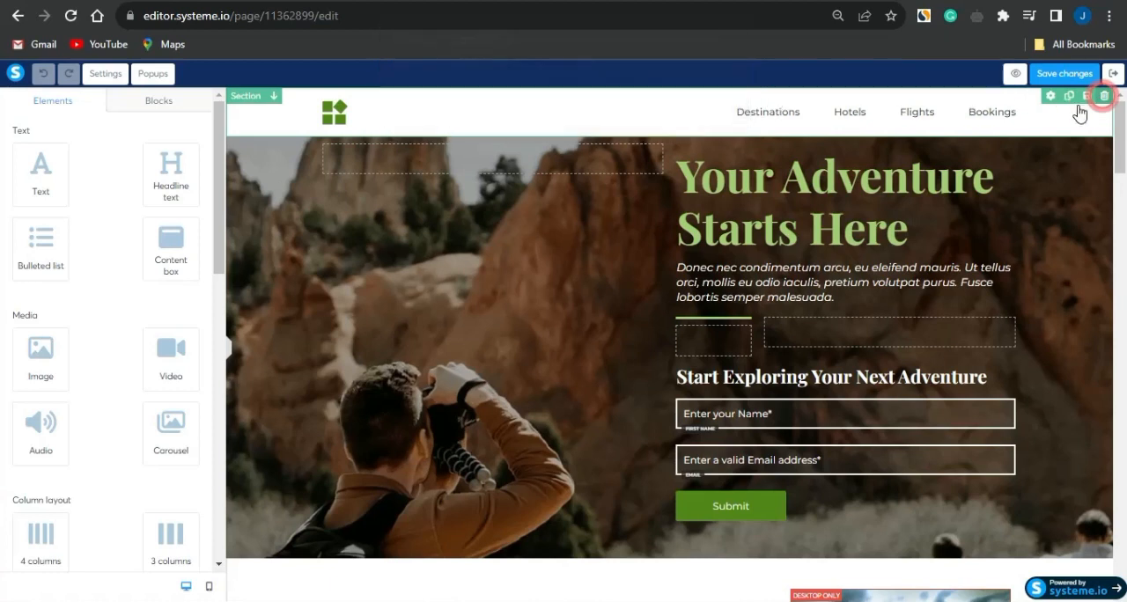
{"action": "left_click", "coordinate": [1102, 100]}
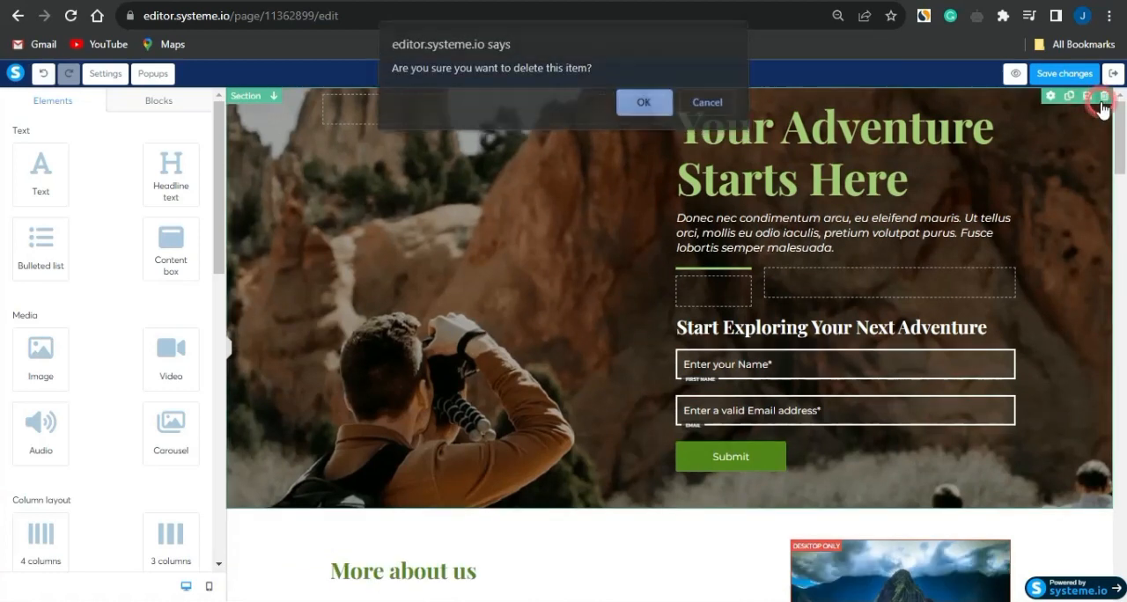
{"action": "key", "text": "Return"}
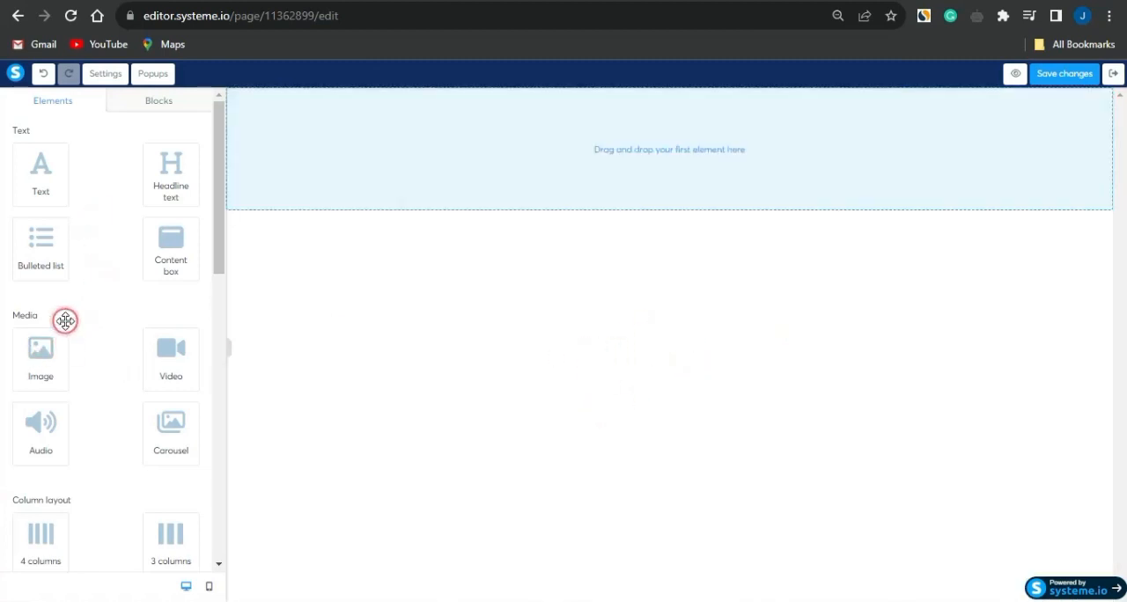
Add a Survey element to the blank page
{"action": "scroll", "coordinate": [66, 324], "scroll_direction": "down", "scroll_amount": 1}
{"action": "scroll", "coordinate": [66, 324], "scroll_direction": "down", "scroll_amount": 5}
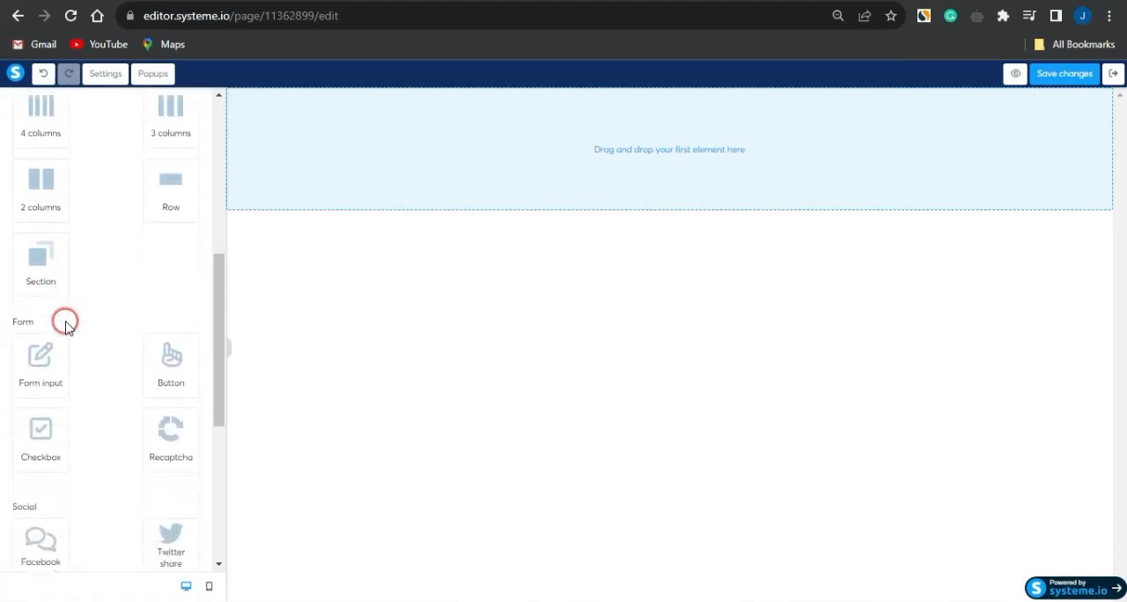
{"action": "scroll", "coordinate": [93, 422], "scroll_direction": "down", "scroll_amount": 1}
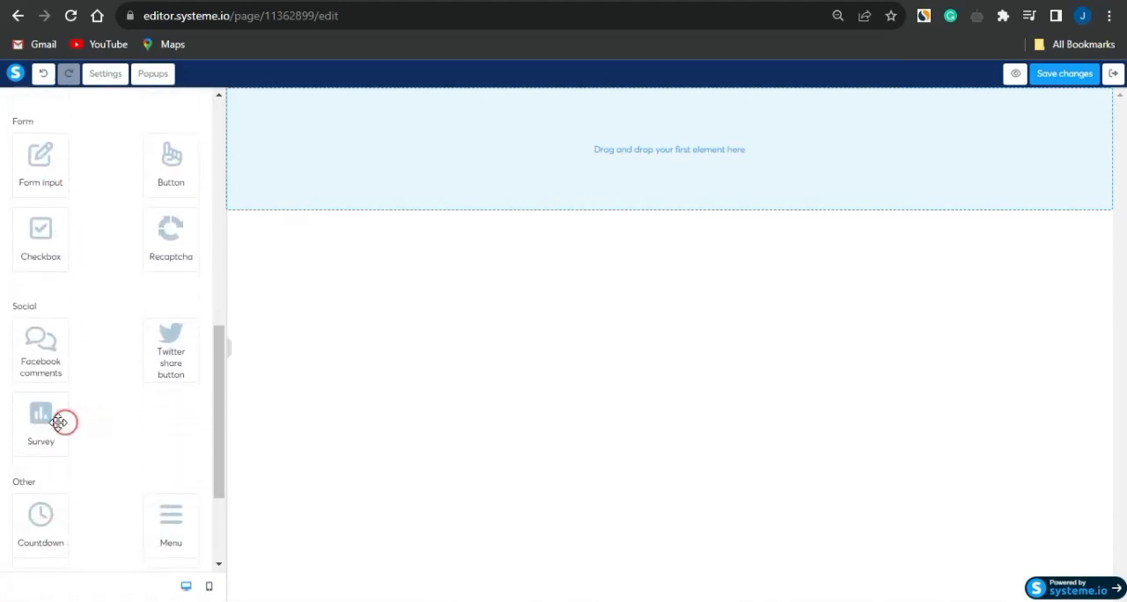
{"action": "left_click_drag", "start_coordinate": [42, 426], "coordinate": [477, 163]}
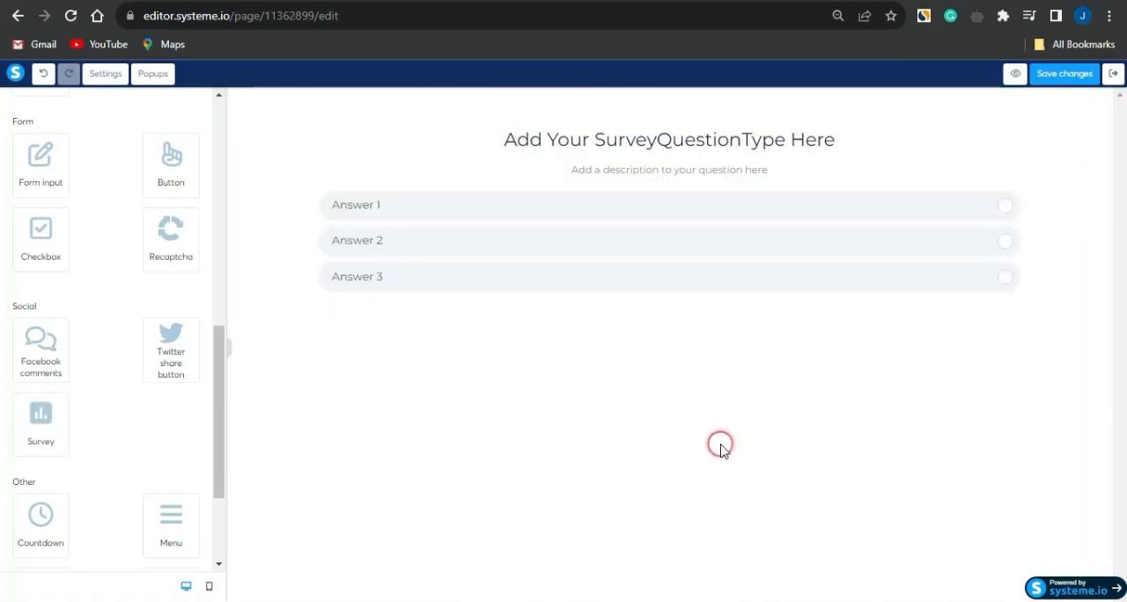
Open the survey's first question for editing and clear its placeholder question text
{"action": "left_click", "coordinate": [551, 143]}
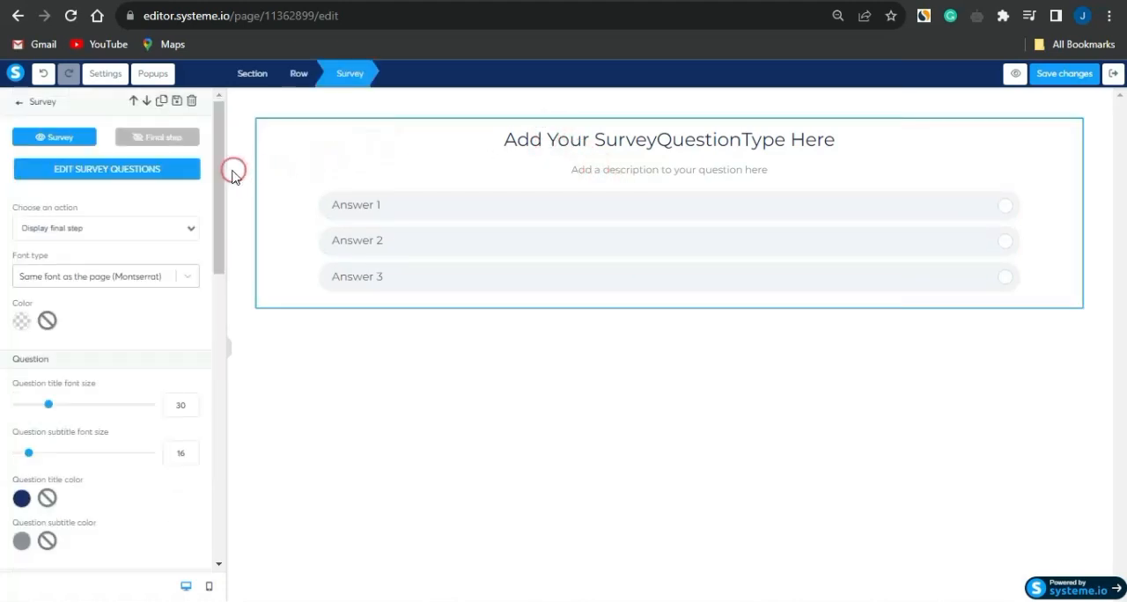
{"action": "left_click", "coordinate": [81, 172]}
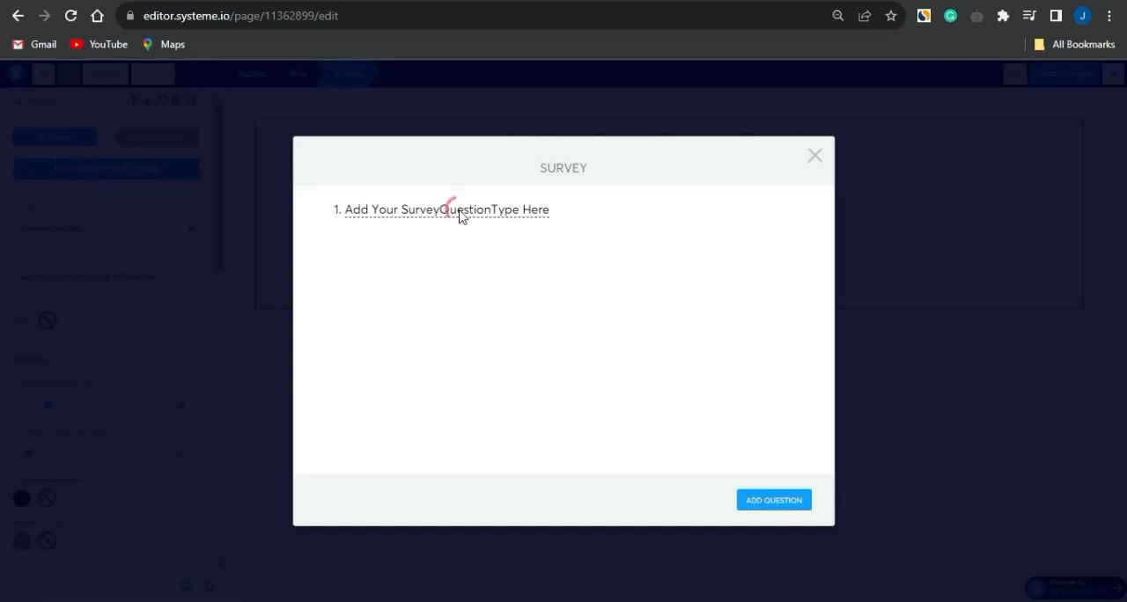
{"action": "left_click", "coordinate": [378, 212]}
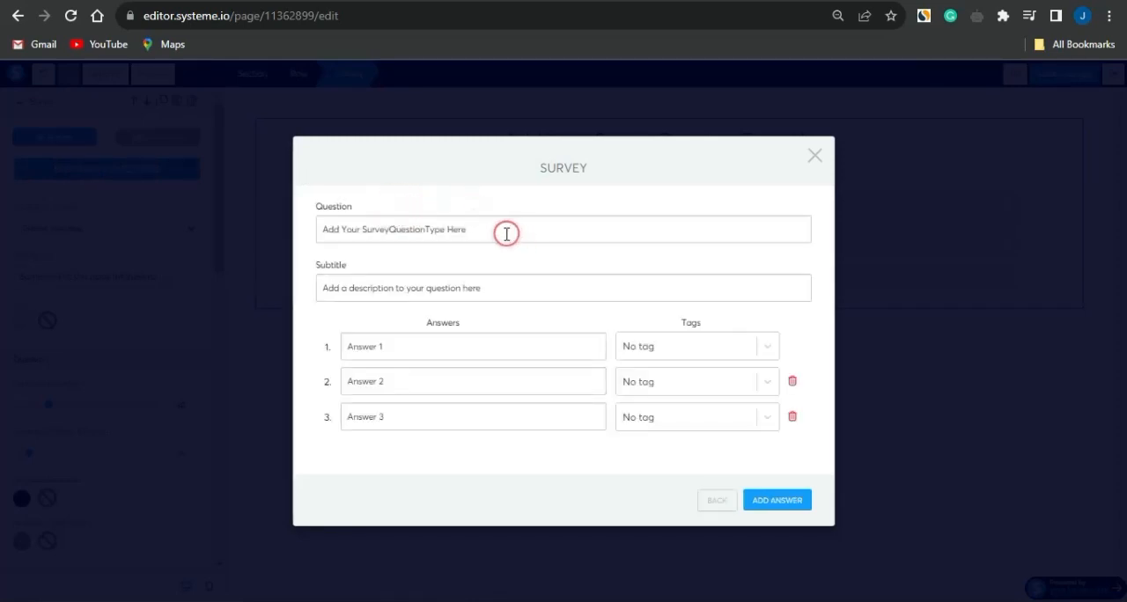
{"action": "left_click_drag", "start_coordinate": [504, 232], "coordinate": [302, 232]}
{"action": "key", "text": "BackSpace"}
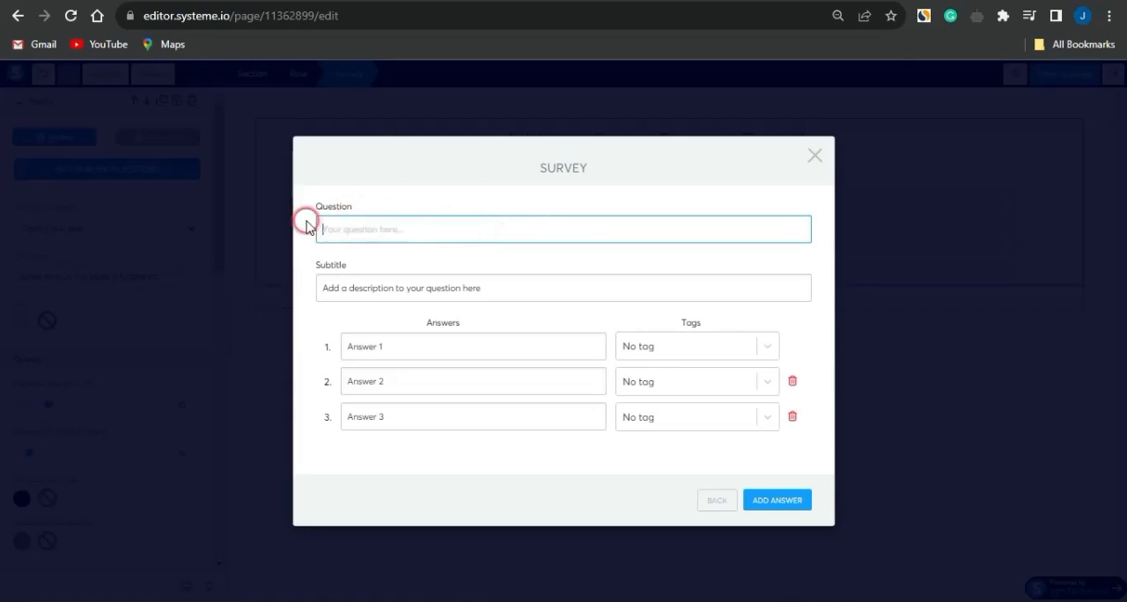
Copy the Online Shopping Experience question with its three answers from ChatGPT and paste it as the survey question in systeme.io
{"action": "left_click", "coordinate": [705, 2]}
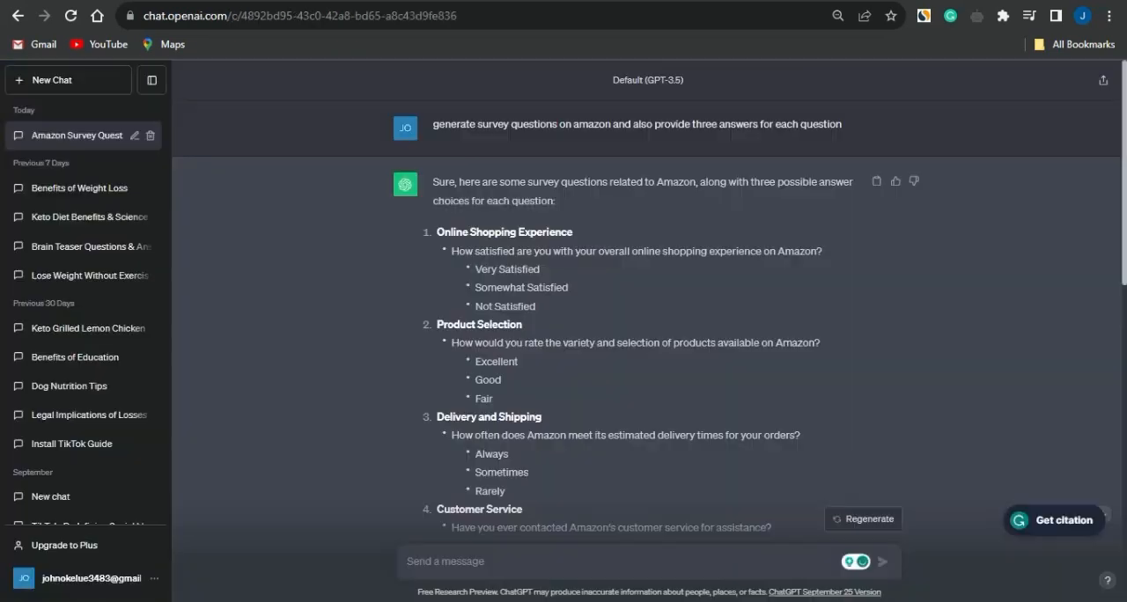
{"action": "left_click_drag", "start_coordinate": [450, 251], "coordinate": [729, 306]}
{"action": "key", "text": "ctrl+c"}
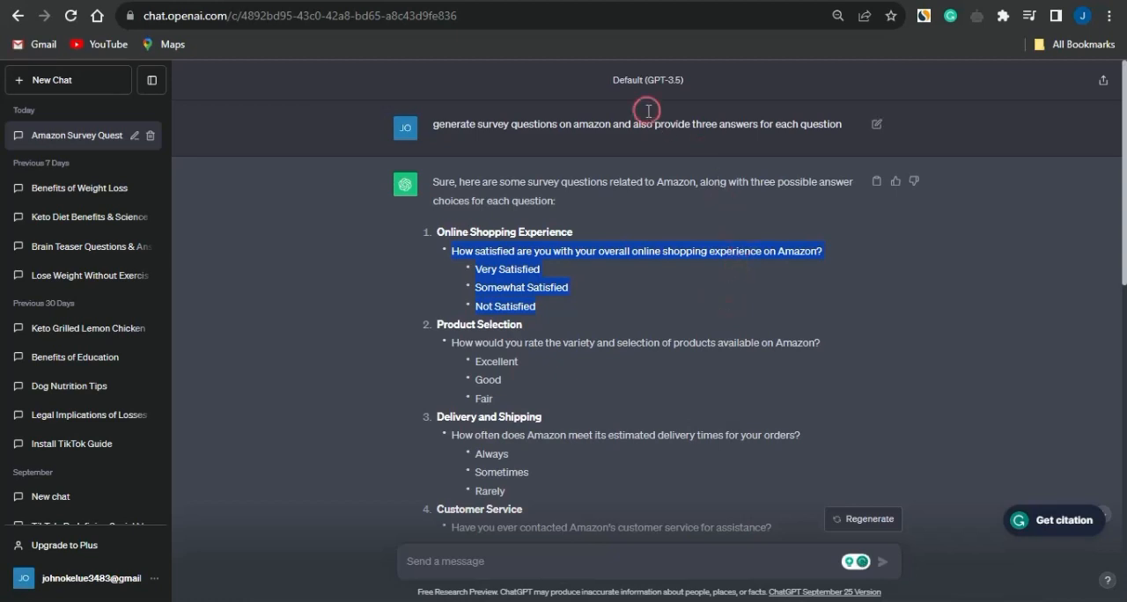
{"action": "left_click", "coordinate": [637, 1]}
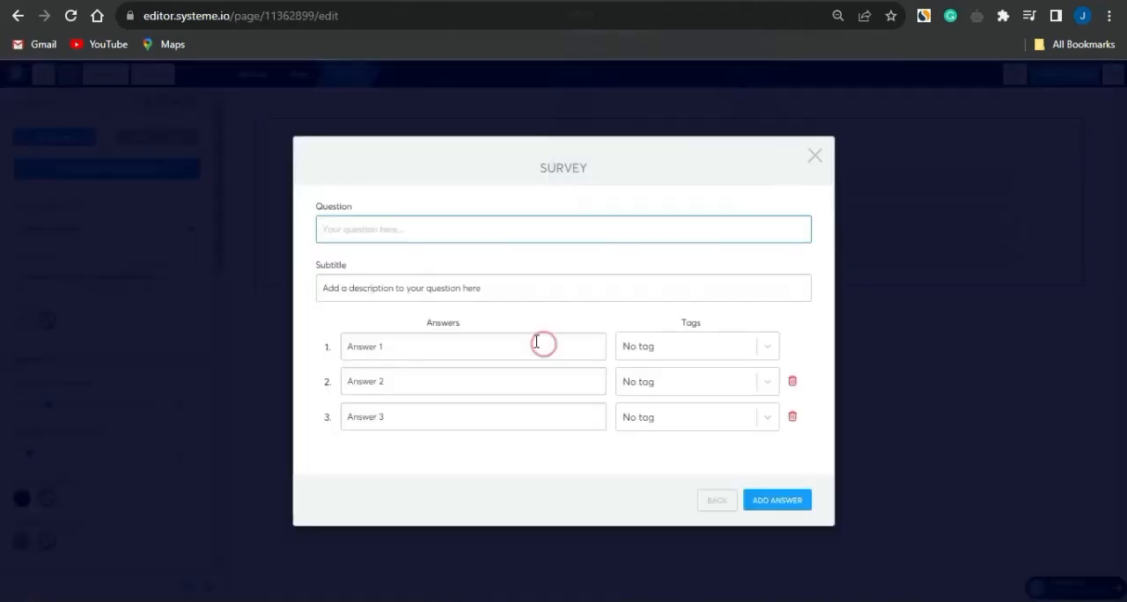
{"action": "left_click", "coordinate": [388, 238]}
{"action": "key", "text": "ctrl+v"}
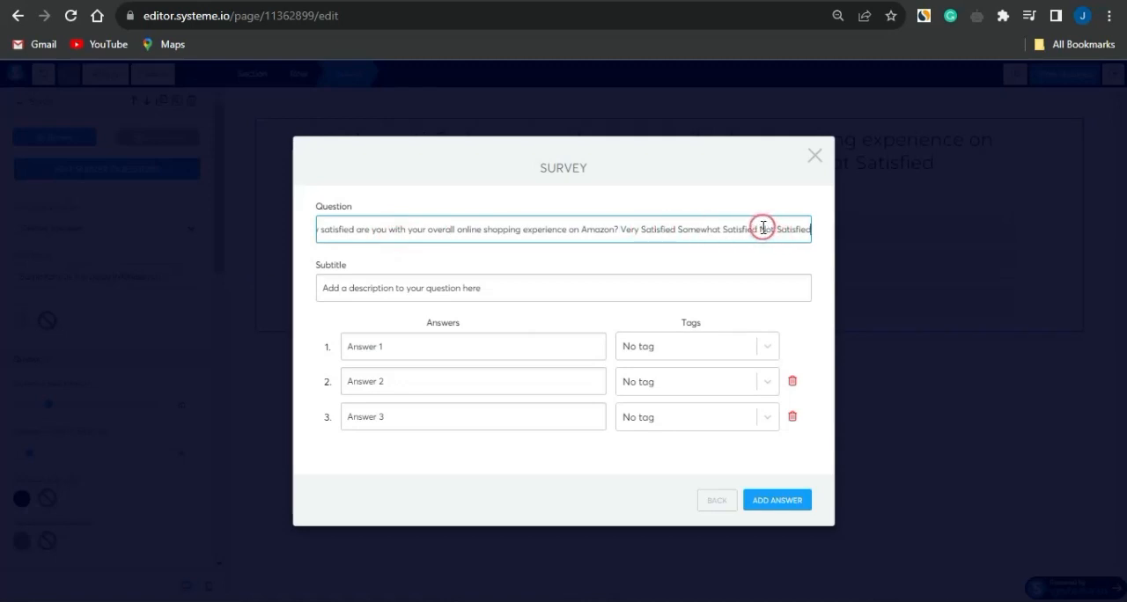
Move Very Satisfied, Somewhat Satisfied and Not Satisfied from the question text into answers 1, 2 and 3, and clear the subtitle
{"action": "left_click_drag", "start_coordinate": [760, 228], "coordinate": [816, 230]}
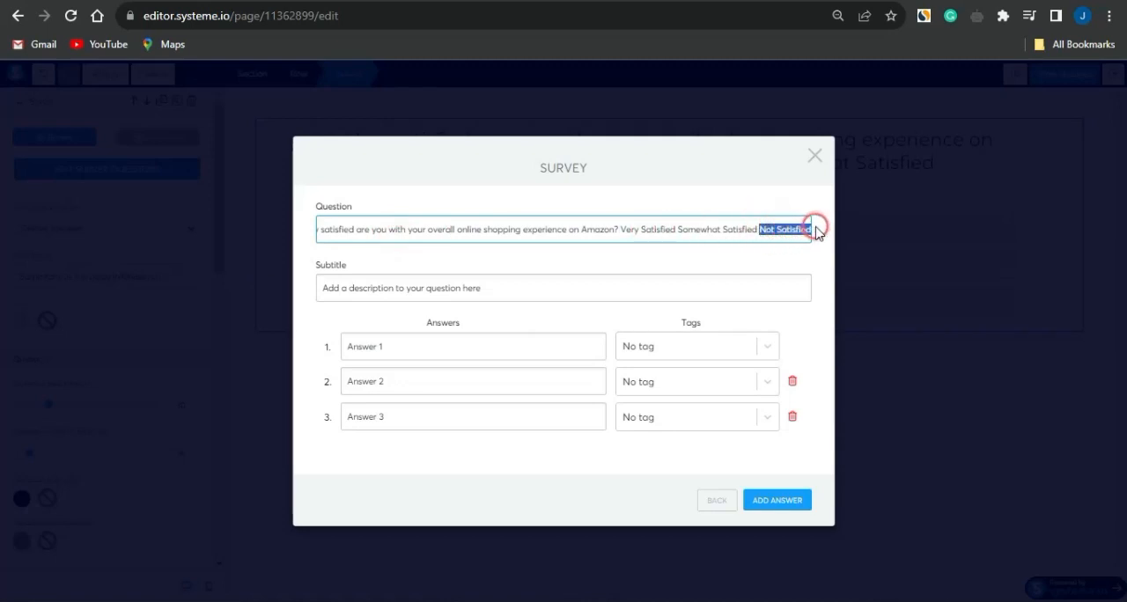
{"action": "key", "text": "ctrl+x"}
{"action": "left_click", "coordinate": [404, 410]}
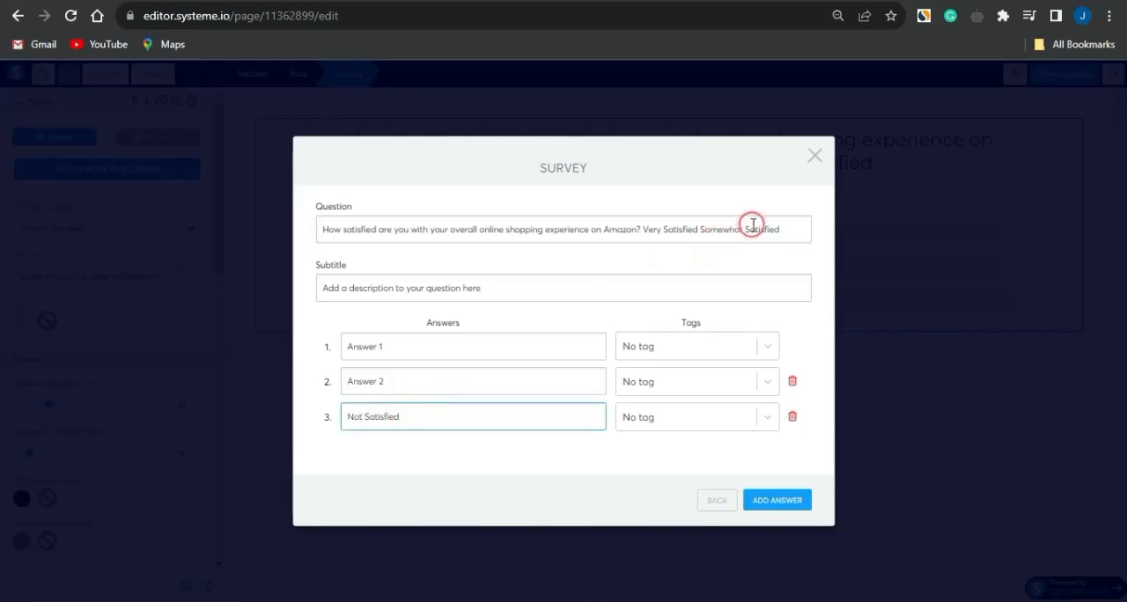
{"action": "left_click_drag", "start_coordinate": [700, 231], "coordinate": [780, 229]}
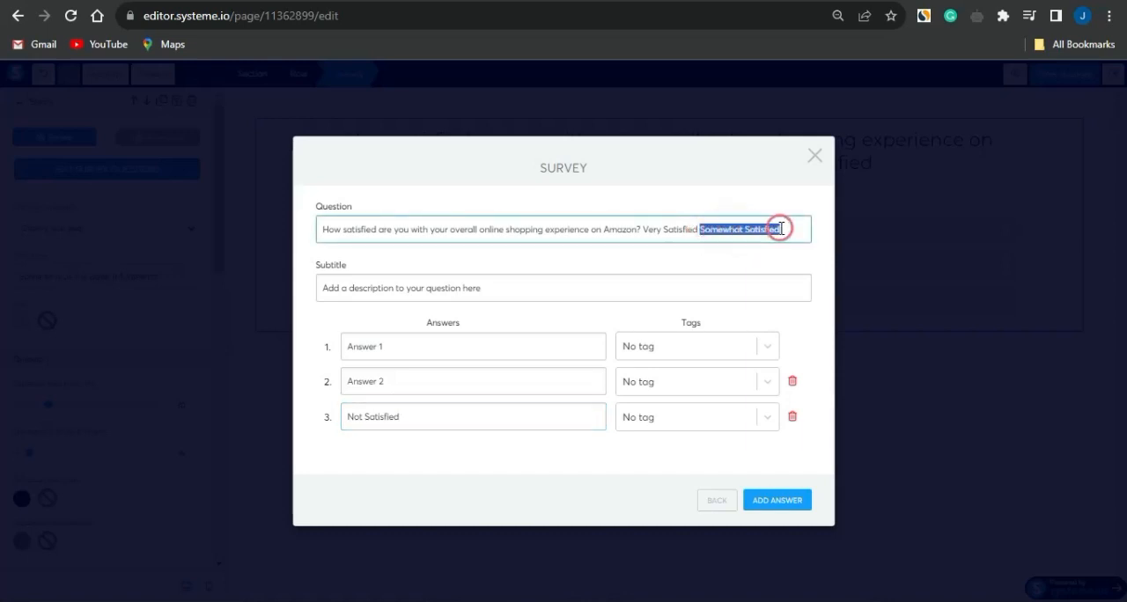
{"action": "key", "text": "ctrl+x"}
{"action": "left_click", "coordinate": [411, 388]}
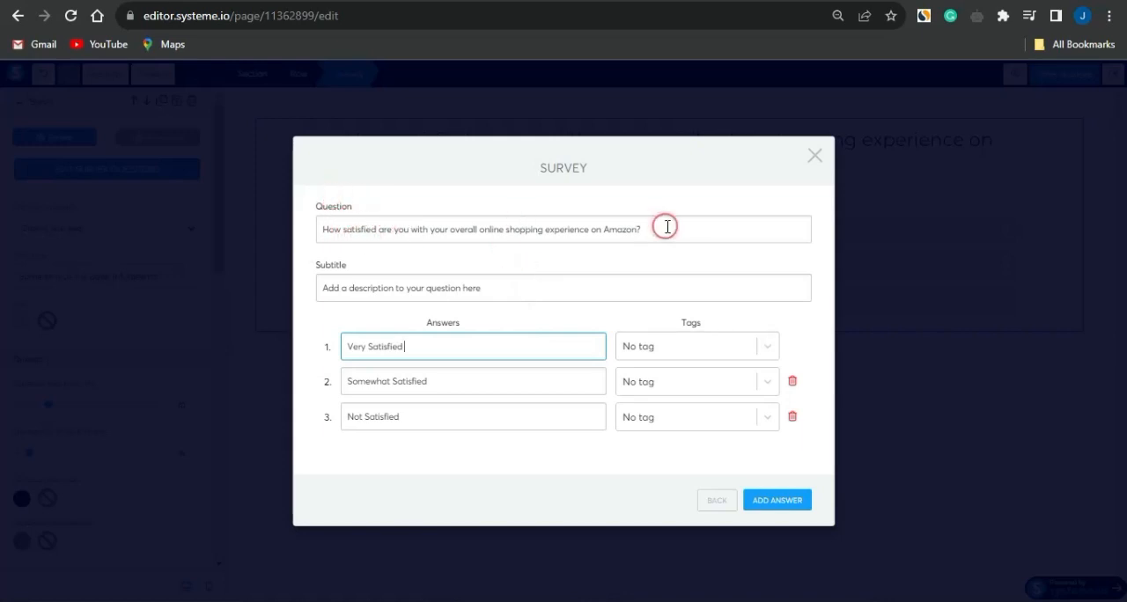
{"action": "left_click_drag", "start_coordinate": [503, 291], "coordinate": [317, 294]}
{"action": "key", "text": "BackSpace"}
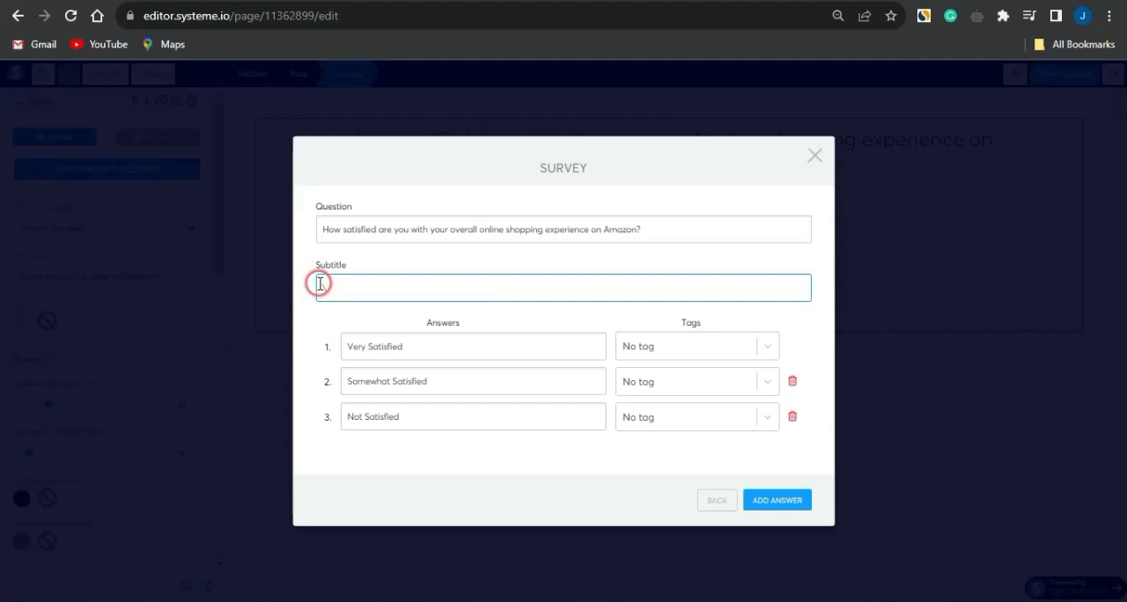
Return to the survey's question list, add a second question and open it for editing
{"action": "left_click", "coordinate": [727, 502]}
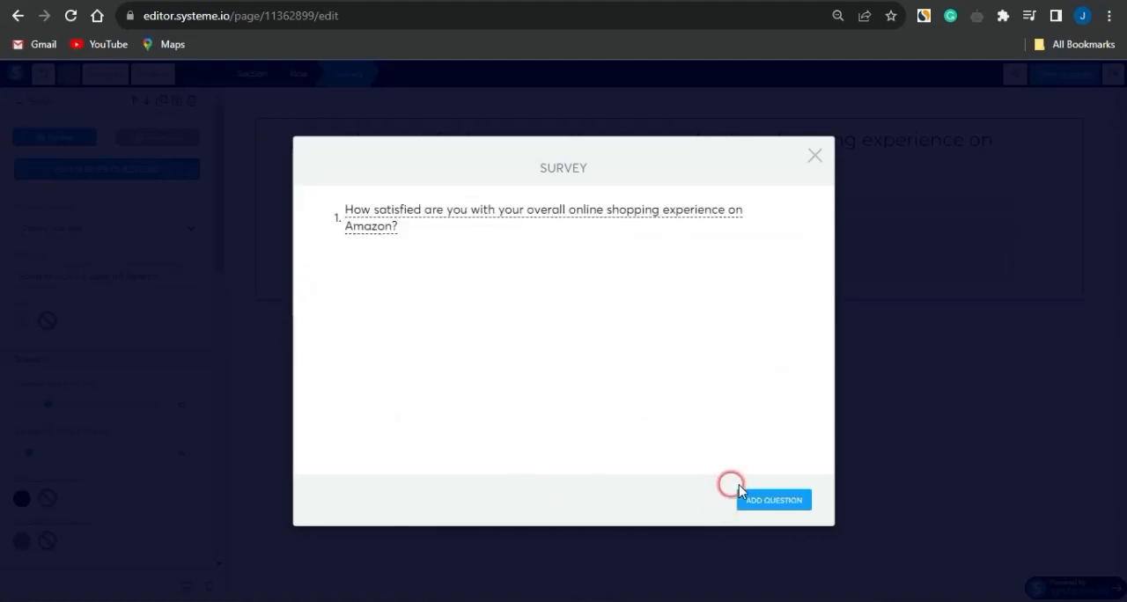
{"action": "left_click", "coordinate": [765, 506]}
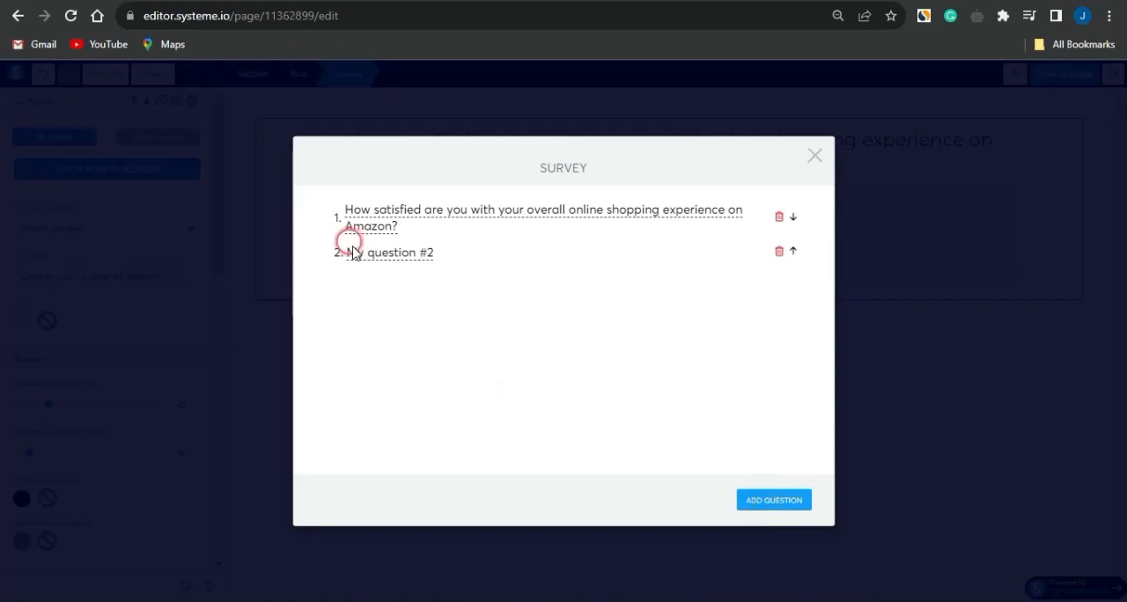
{"action": "left_click", "coordinate": [353, 253]}
{"action": "left_click", "coordinate": [764, 499]}
{"action": "left_click", "coordinate": [764, 498]}
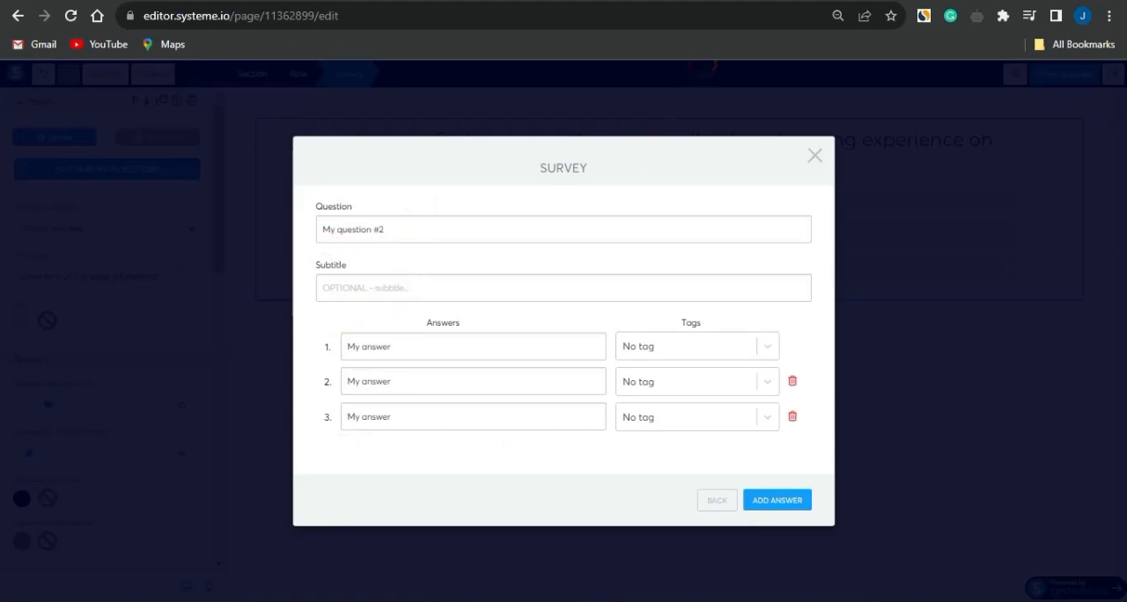
Copy the Product Selection question with its three answers from ChatGPT and paste it over the second question's placeholder text in systeme.io
{"action": "left_click", "coordinate": [581, 0]}
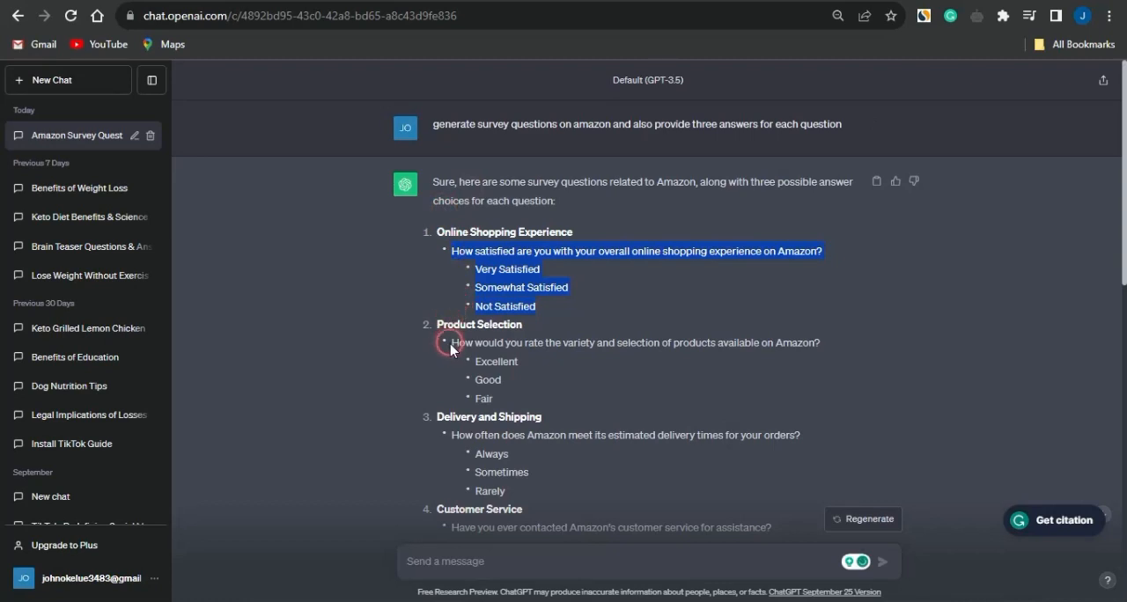
{"action": "left_click_drag", "start_coordinate": [451, 343], "coordinate": [503, 375]}
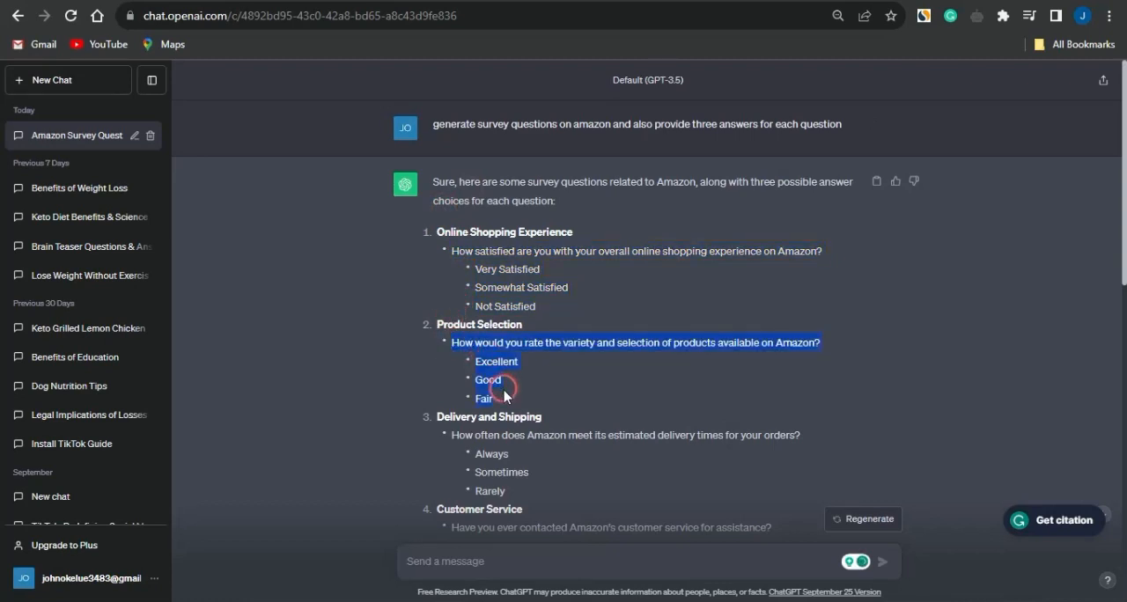
{"action": "left_click", "coordinate": [646, 0]}
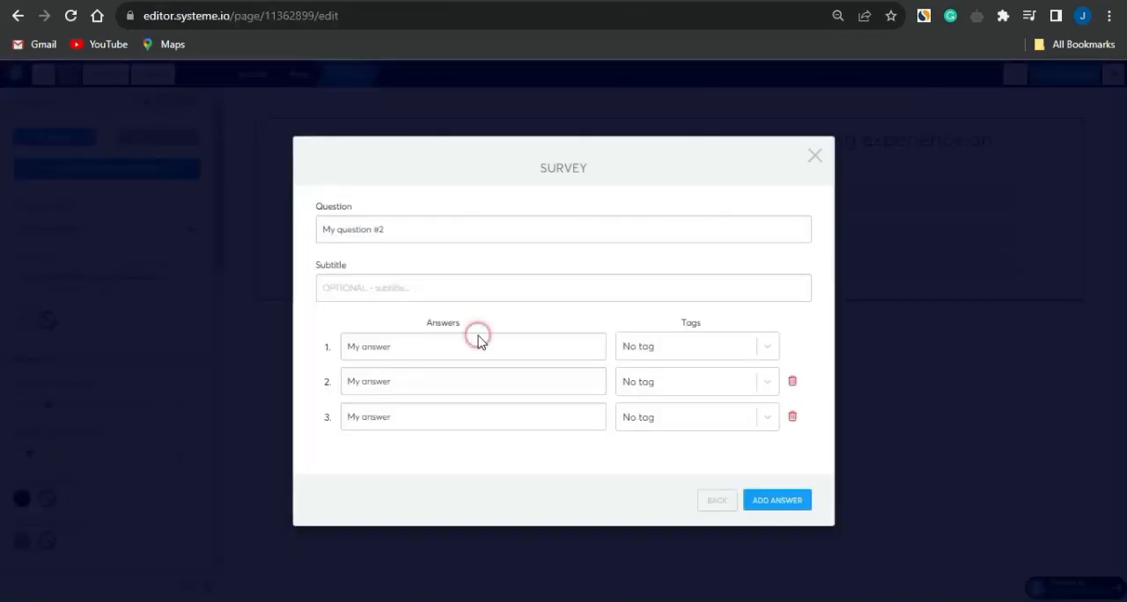
{"action": "left_click", "coordinate": [387, 232]}
{"action": "key", "text": "ctrl+a"}
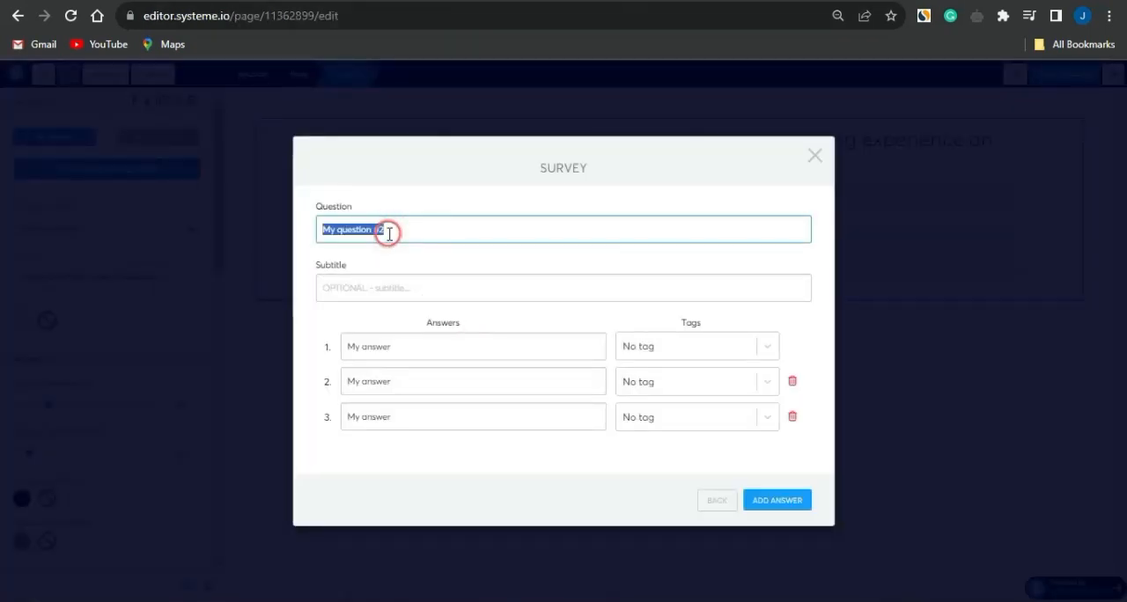
{"action": "key", "text": "ctrl+v"}
Move Excellent, Good and Fair from the question text into answers 1, 2 and 3, and return to the question list
{"action": "left_click", "coordinate": [724, 227]}
{"action": "left_click_drag", "start_coordinate": [740, 230], "coordinate": [648, 232]}
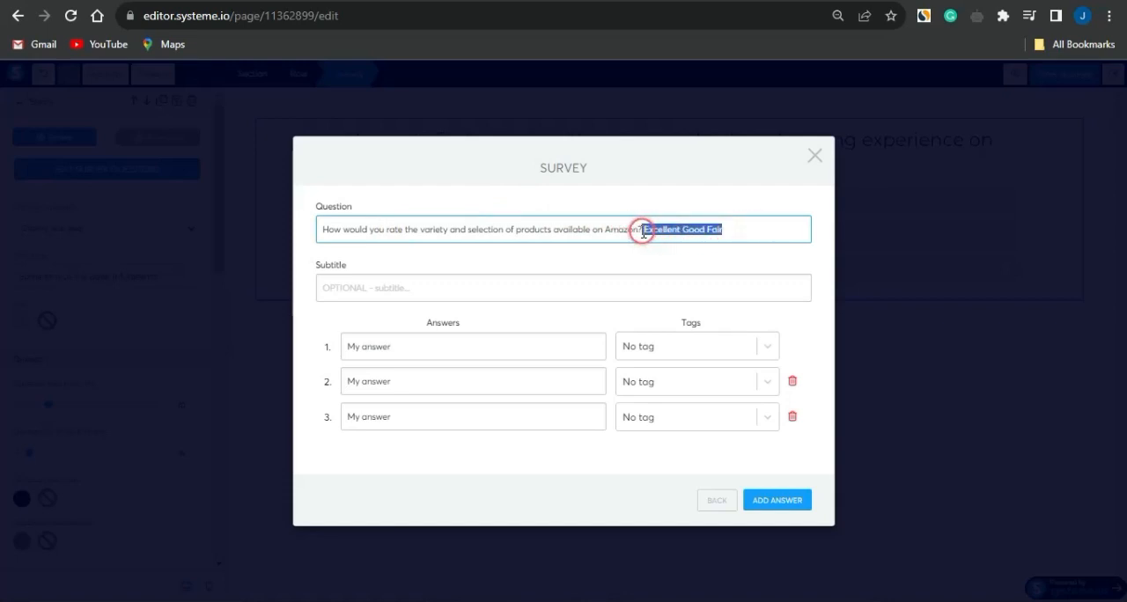
{"action": "key", "text": "BackSpace"}
{"action": "left_click", "coordinate": [430, 353]}
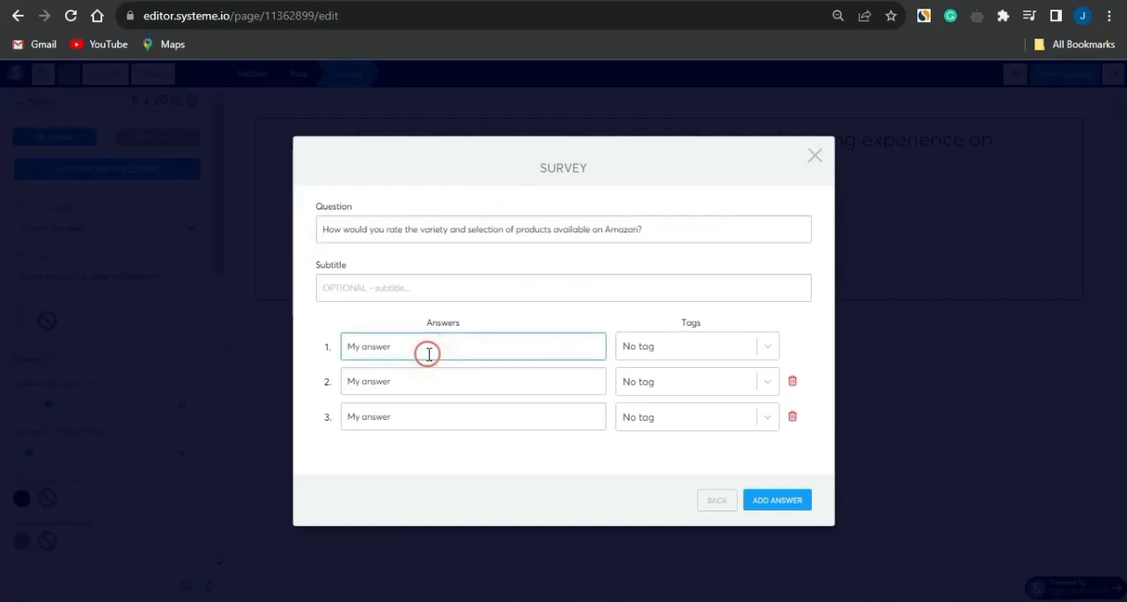
{"action": "key", "text": "ctrl+v"}
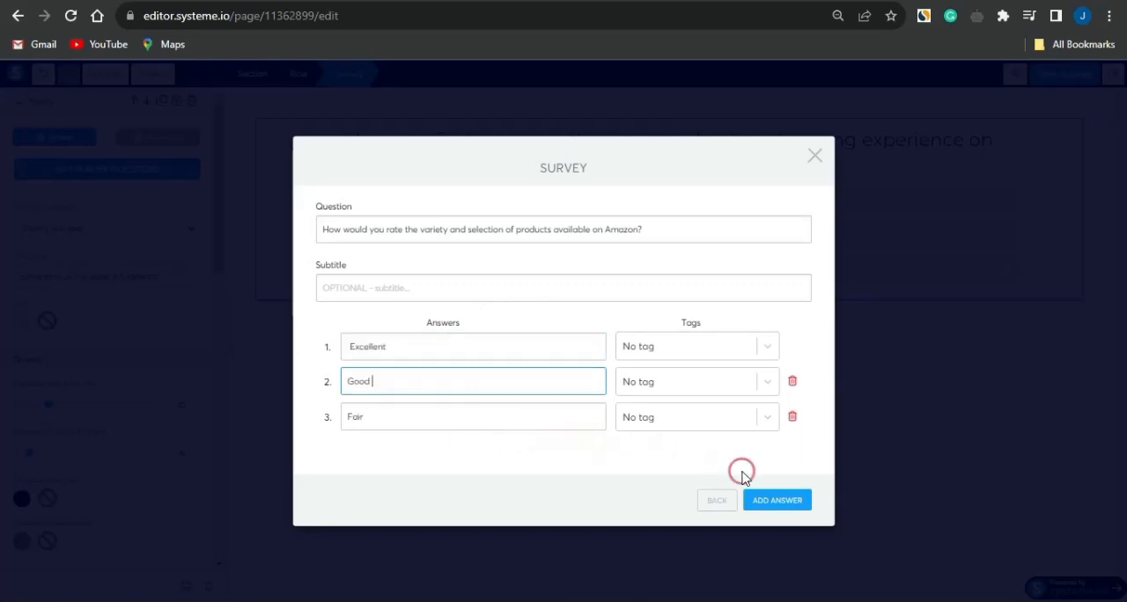
{"action": "left_click", "coordinate": [714, 500]}
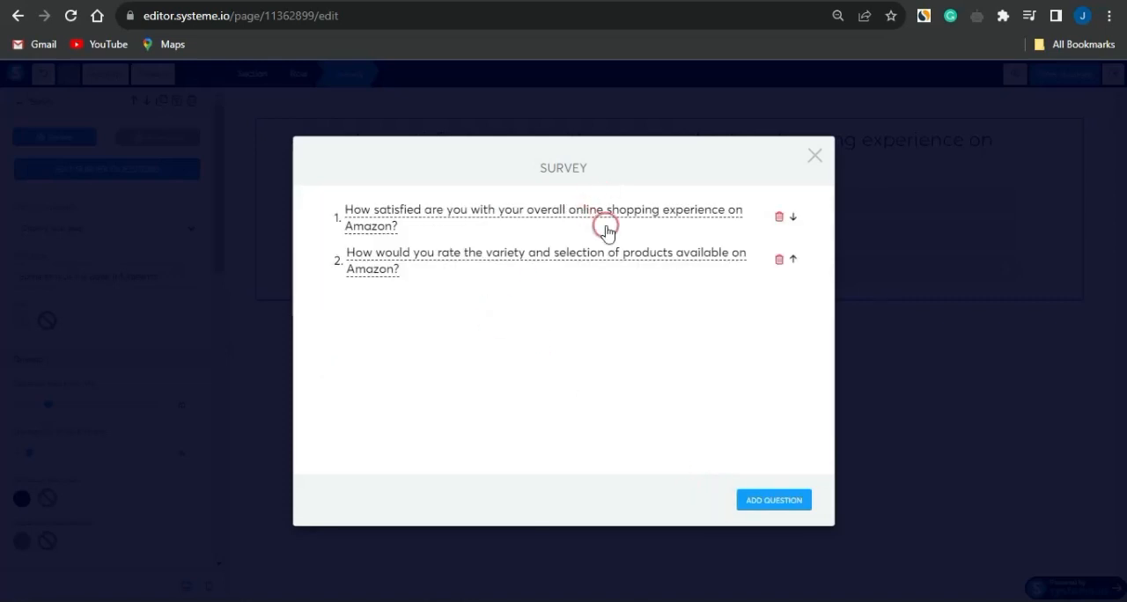
Add the estimated delivery times and customer service questions as survey questions 3 and 4, and close the question editor
{"action": "left_click", "coordinate": [791, 511]}
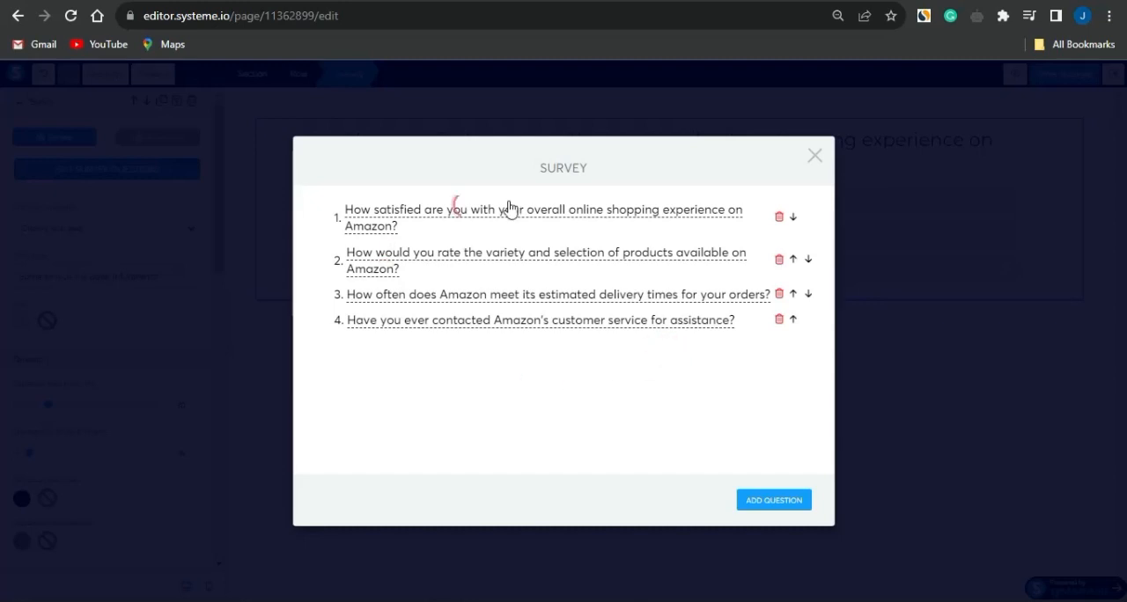
{"action": "left_click", "coordinate": [817, 157]}
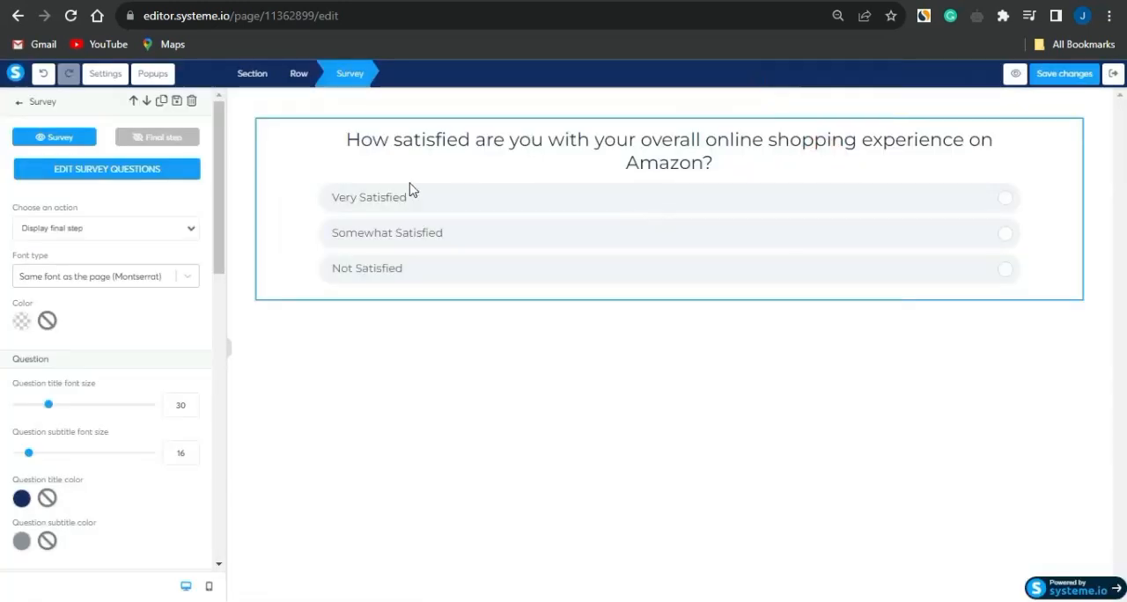
Show the survey's final step and delete its Email and First name form inputs
{"action": "left_click", "coordinate": [163, 141]}
{"action": "left_click", "coordinate": [382, 354]}
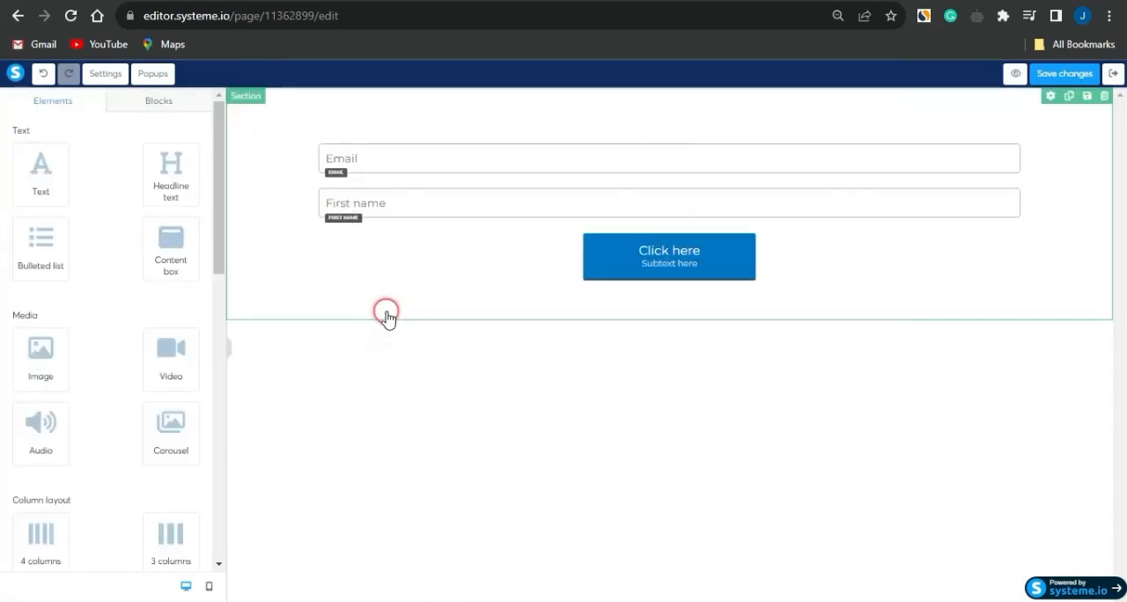
{"action": "left_click", "coordinate": [454, 159]}
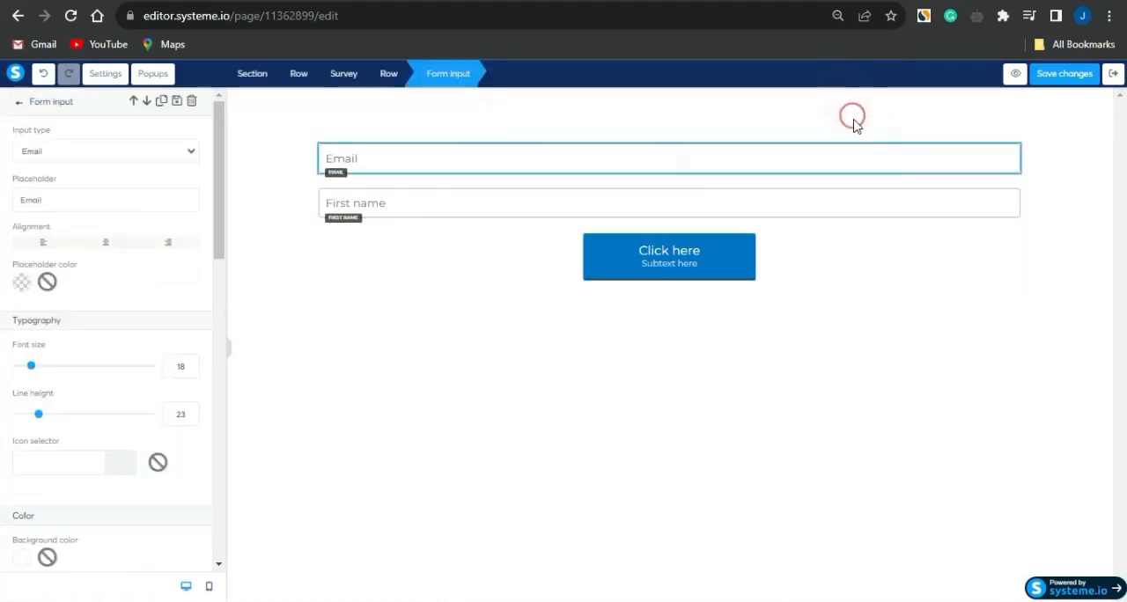
{"action": "left_click", "coordinate": [1015, 273]}
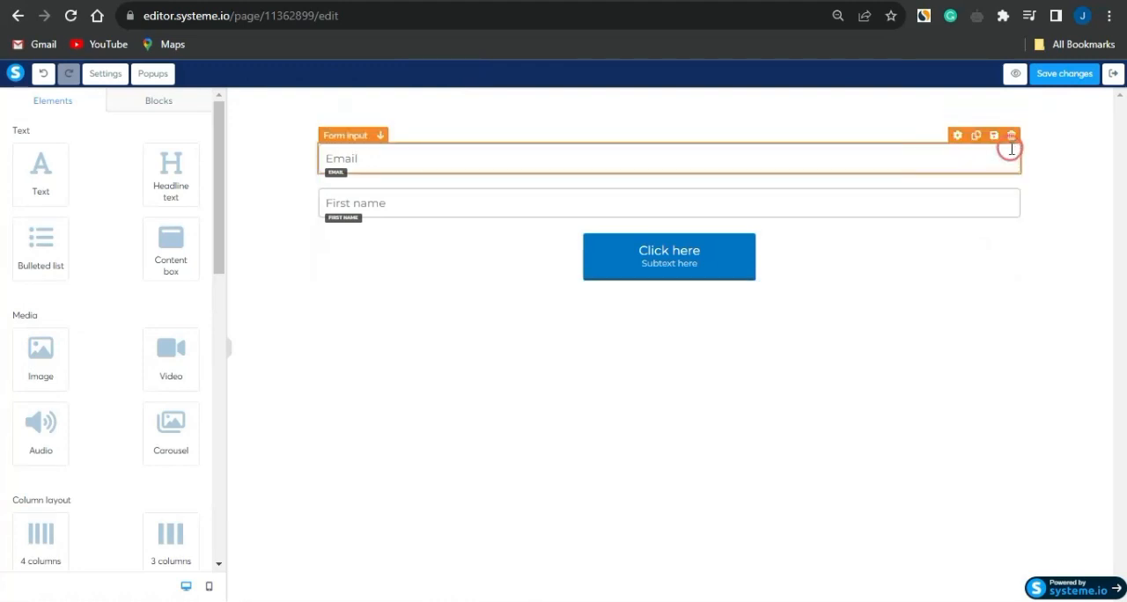
{"action": "left_click", "coordinate": [1011, 137]}
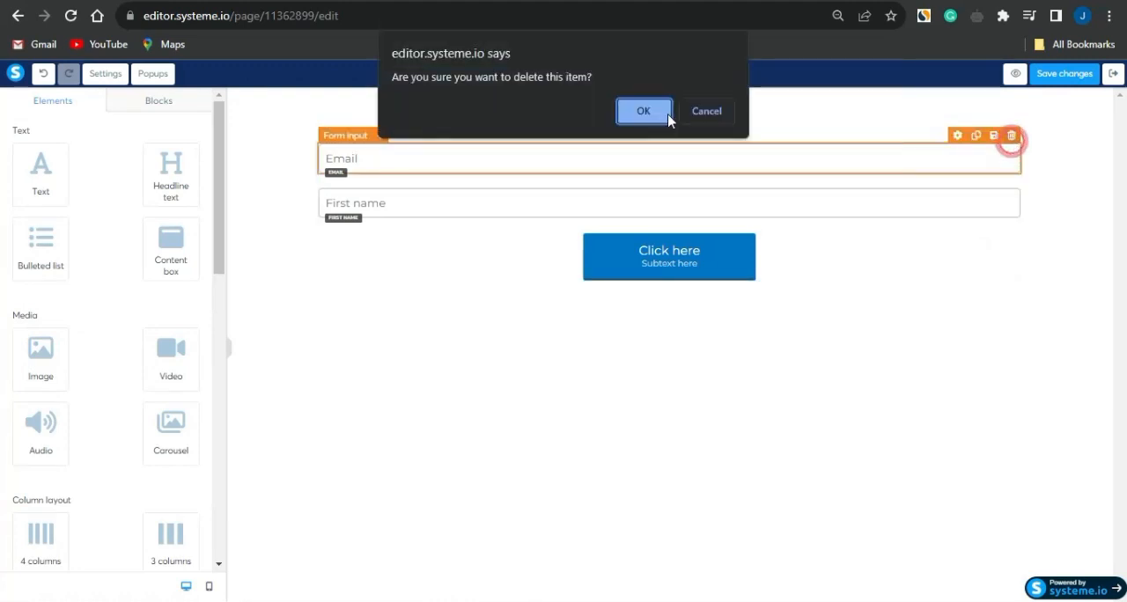
{"action": "left_click", "coordinate": [644, 111]}
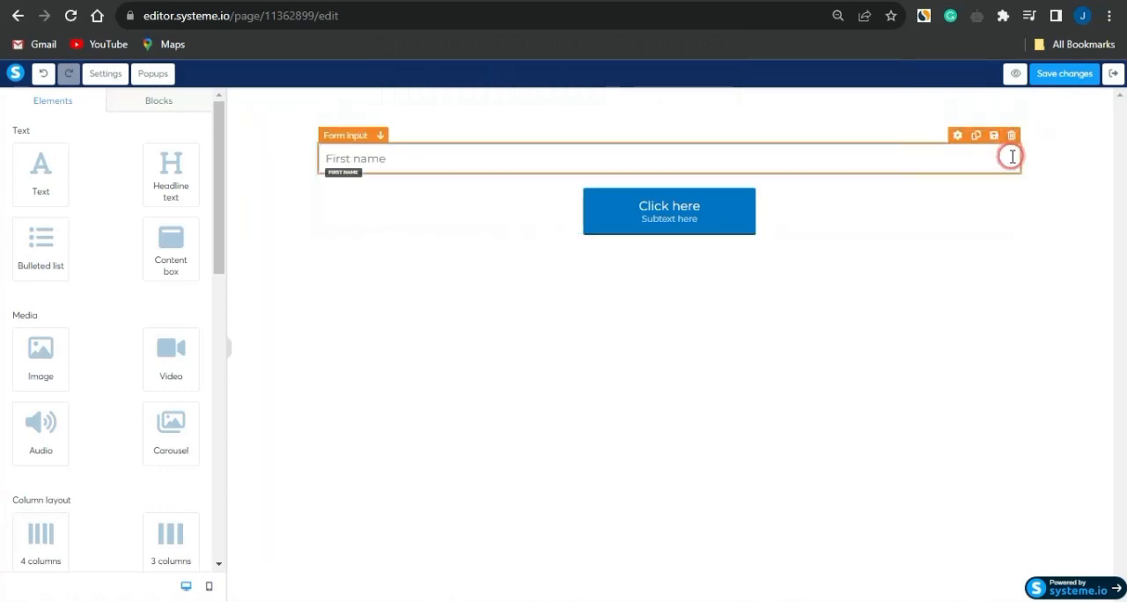
{"action": "left_click", "coordinate": [1011, 137]}
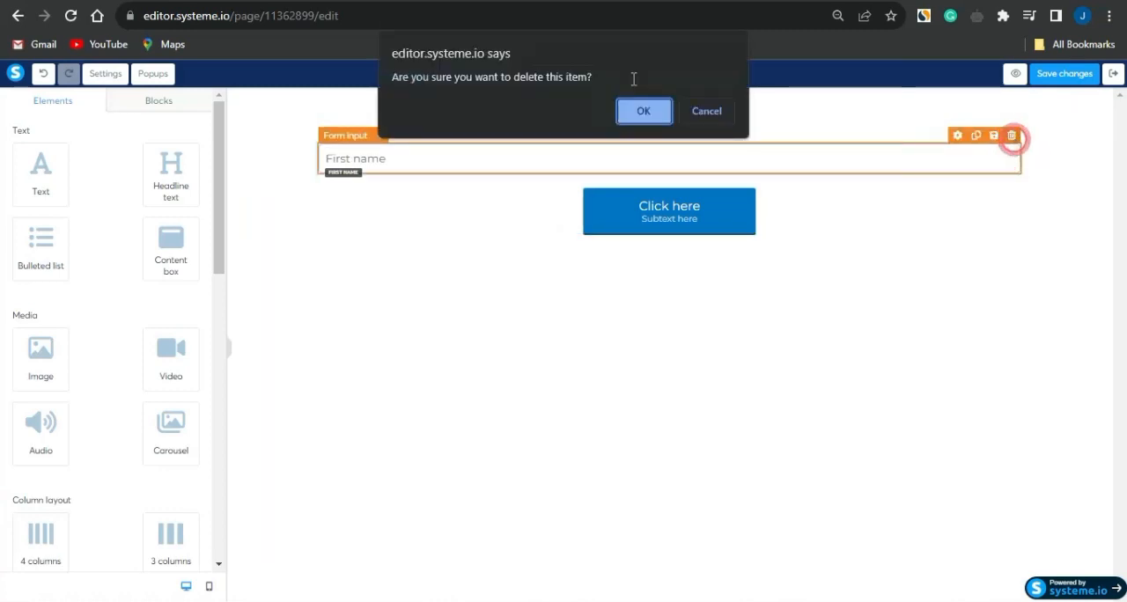
{"action": "left_click", "coordinate": [644, 111]}
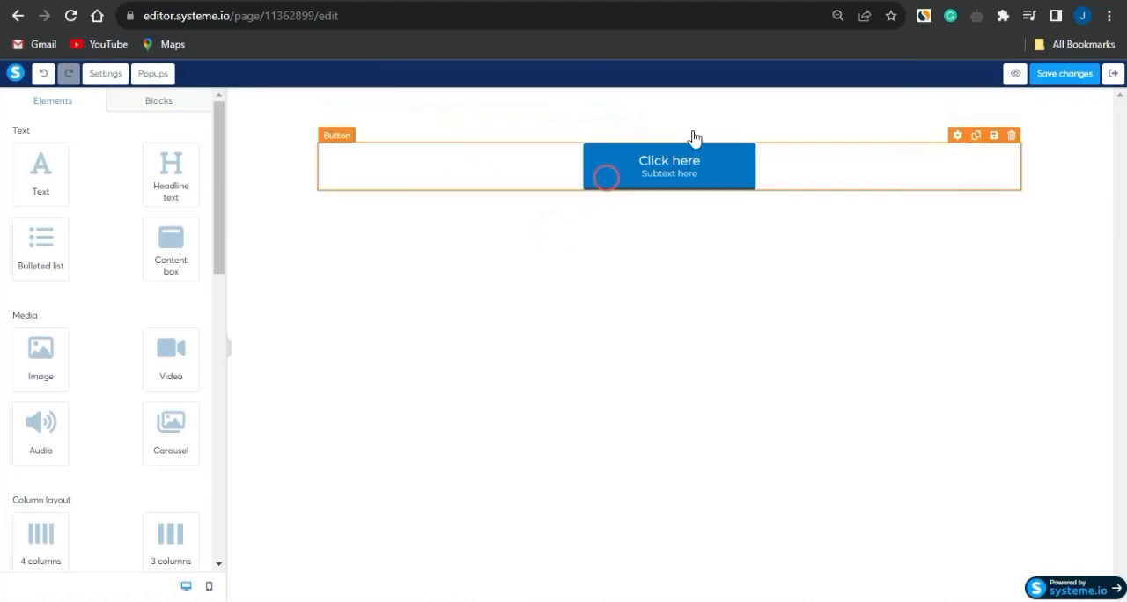
Set the final step's button action to Open URL and paste the copied offer link as its URL
{"action": "left_click", "coordinate": [621, 172]}
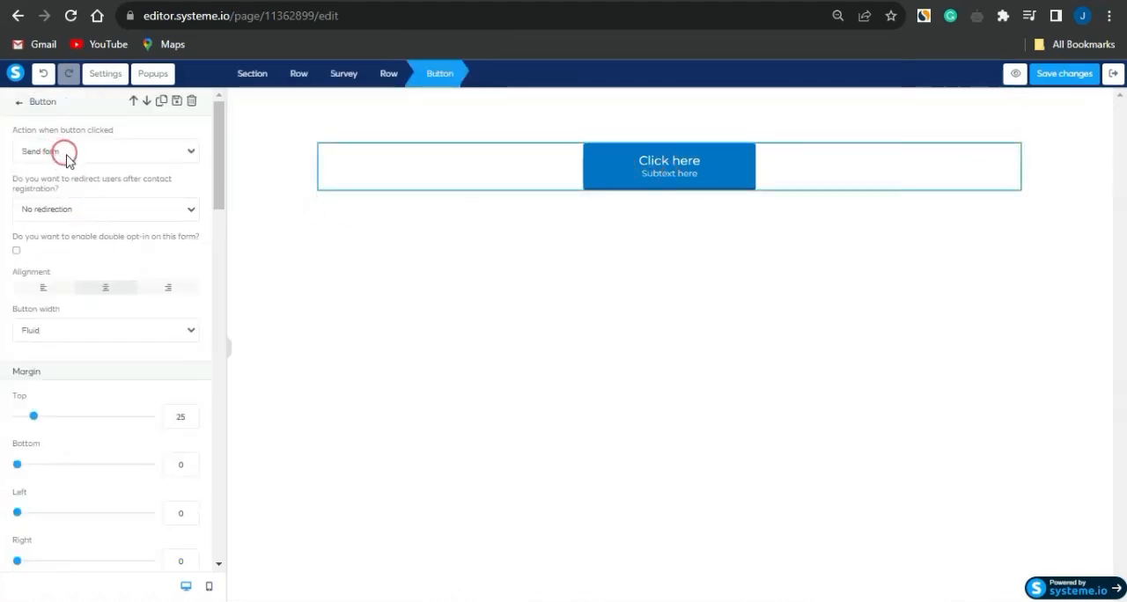
{"action": "left_click", "coordinate": [60, 150]}
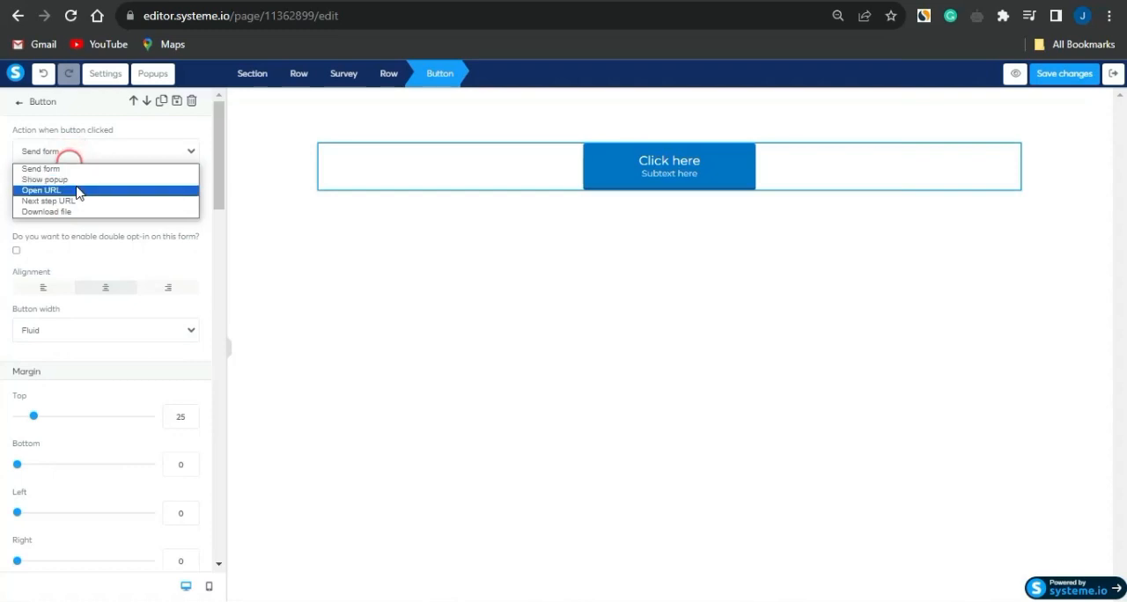
{"action": "left_click", "coordinate": [75, 190]}
{"action": "left_click", "coordinate": [97, 204]}
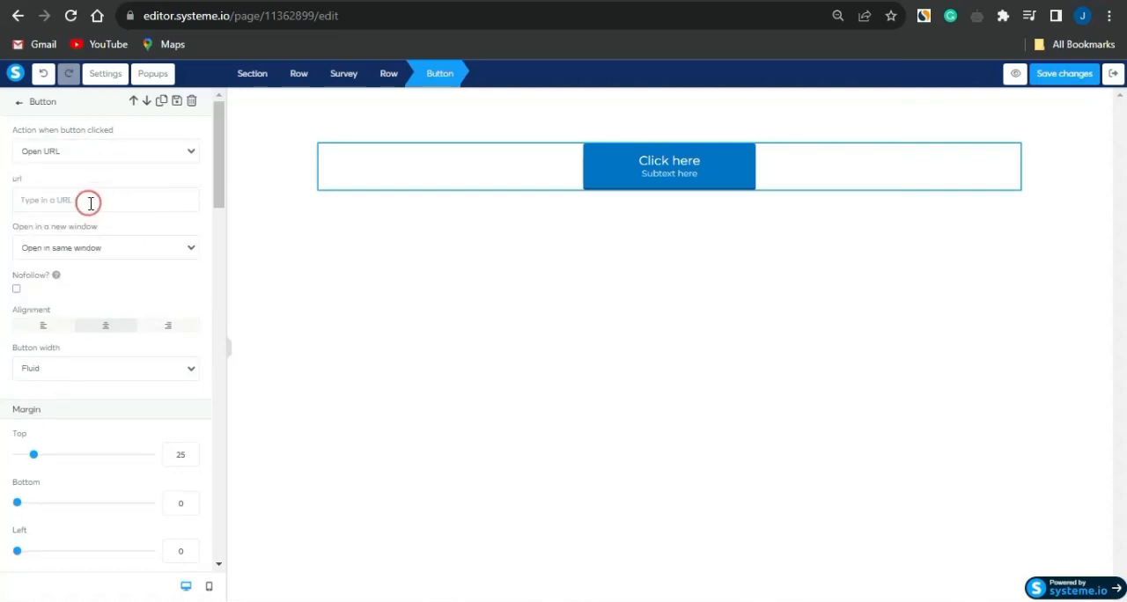
{"action": "left_click", "coordinate": [276, 162]}
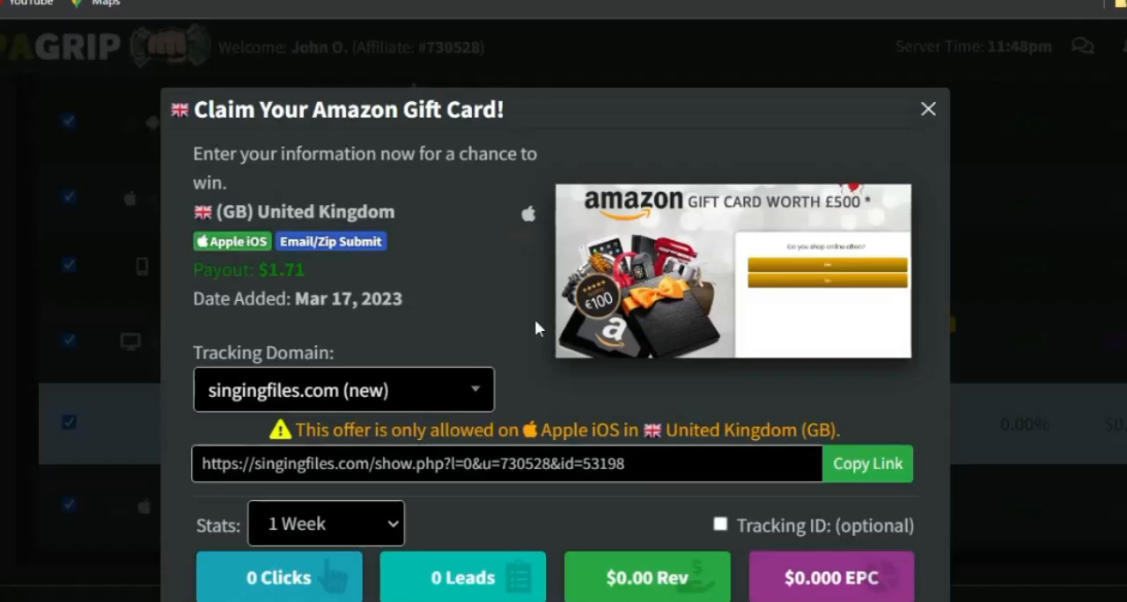
{"action": "left_click", "coordinate": [841, 432]}
{"action": "left_click", "coordinate": [876, 464]}
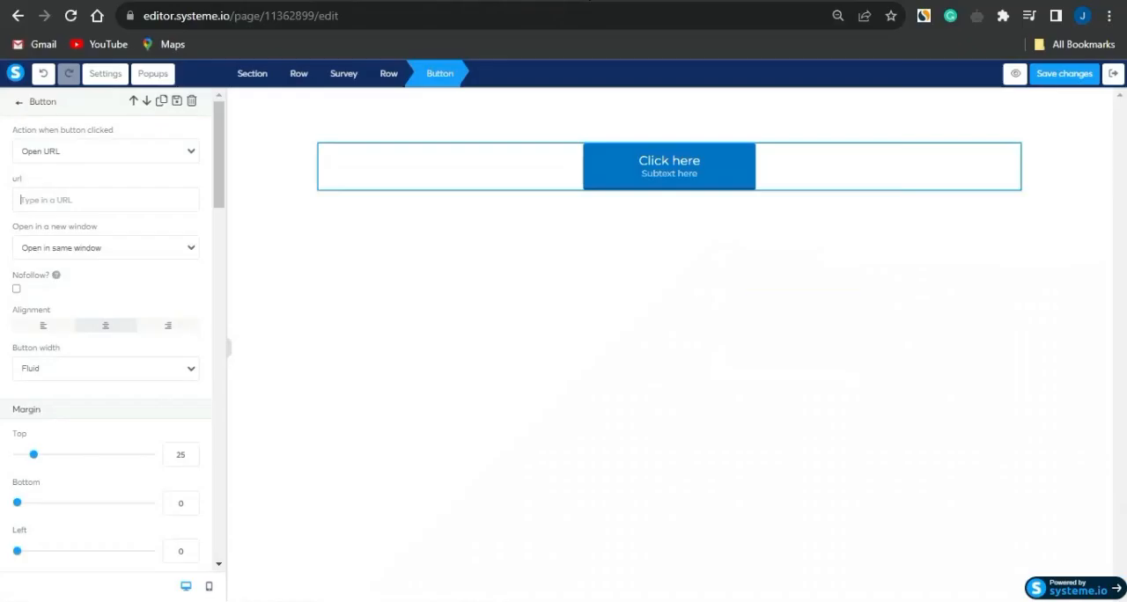
{"action": "left_click", "coordinate": [66, 201]}
{"action": "key", "text": "ctrl+v"}
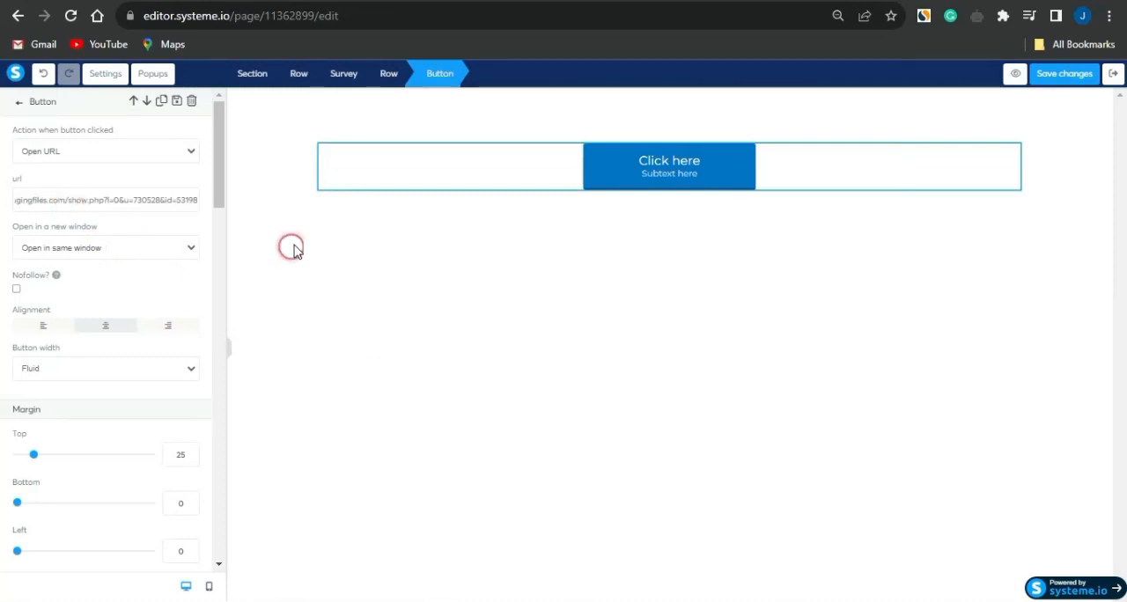
Remove the subtext from the final step's button
{"action": "scroll", "coordinate": [134, 317], "scroll_direction": "down", "scroll_amount": 3}
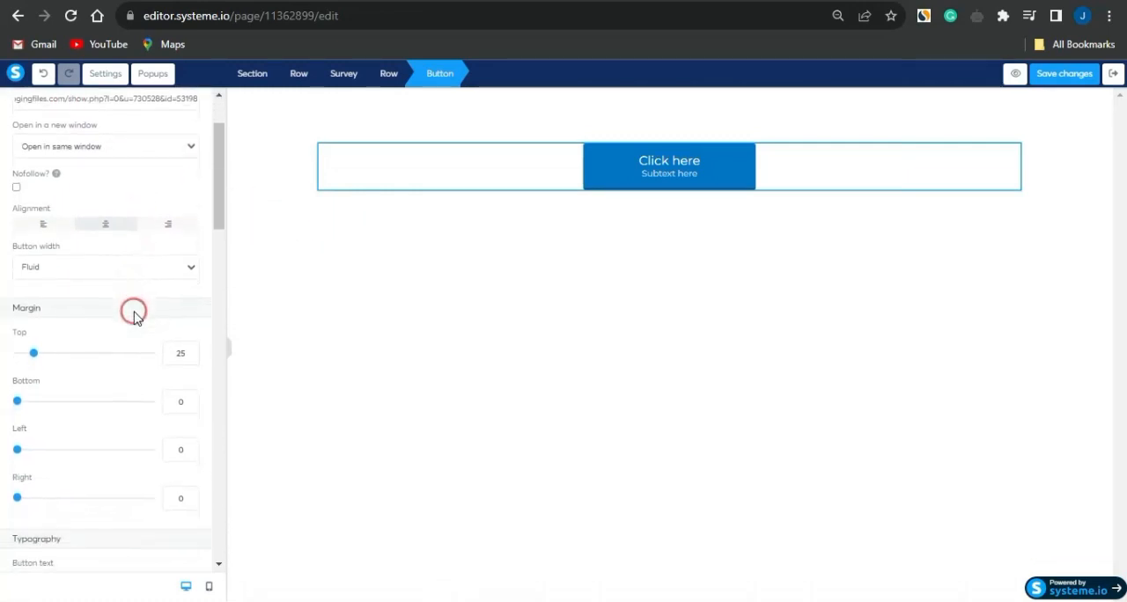
{"action": "scroll", "coordinate": [134, 317], "scroll_direction": "down", "scroll_amount": 3}
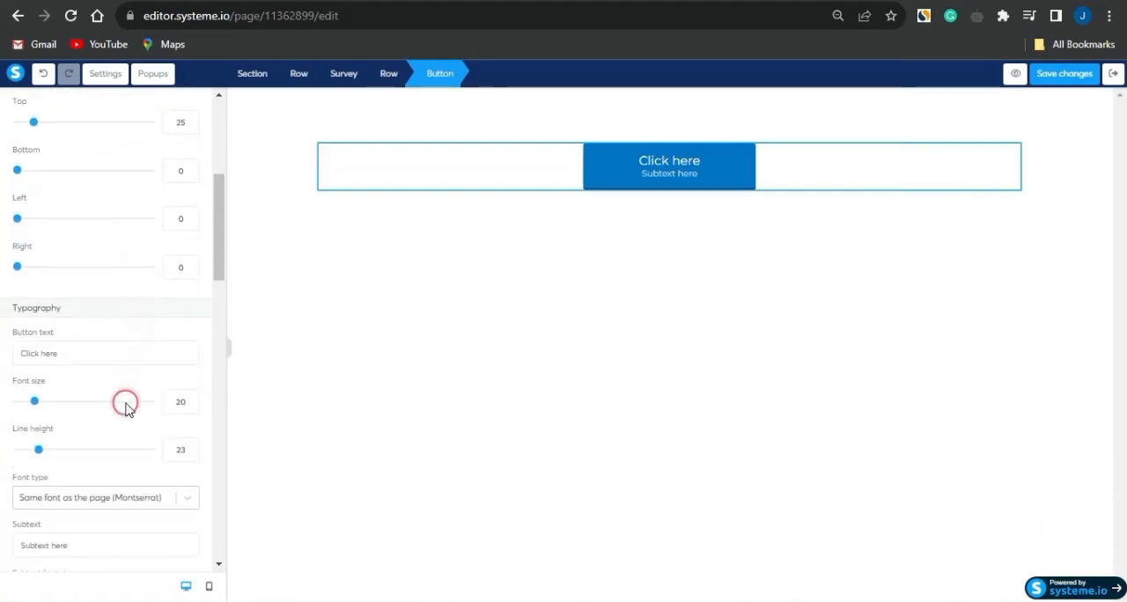
{"action": "scroll", "coordinate": [123, 400], "scroll_direction": "down", "scroll_amount": 3}
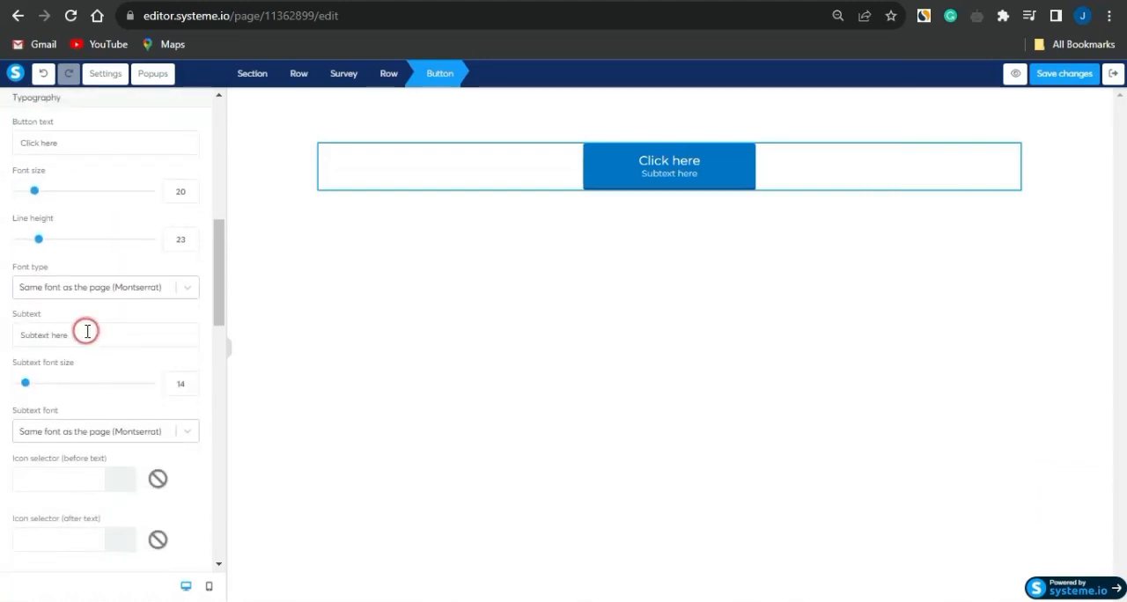
{"action": "left_click_drag", "start_coordinate": [87, 339], "coordinate": [20, 332]}
{"action": "key", "text": "BackSpace"}
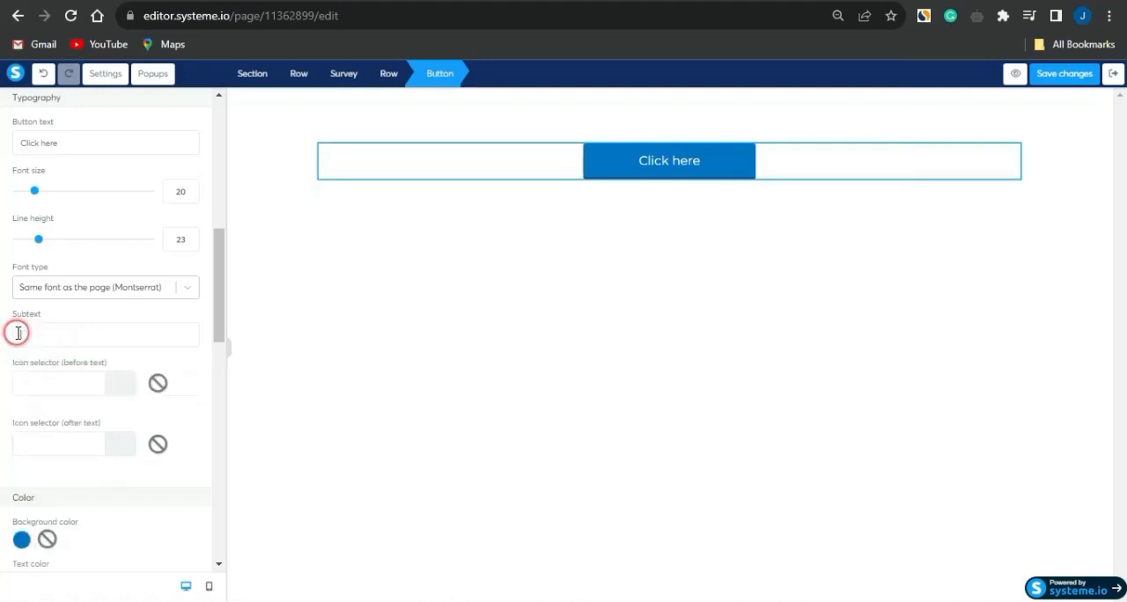
Set the button's font size to 48 and its text to "Claim Now", and deselect the button
{"action": "scroll", "coordinate": [140, 347], "scroll_direction": "up", "scroll_amount": 1}
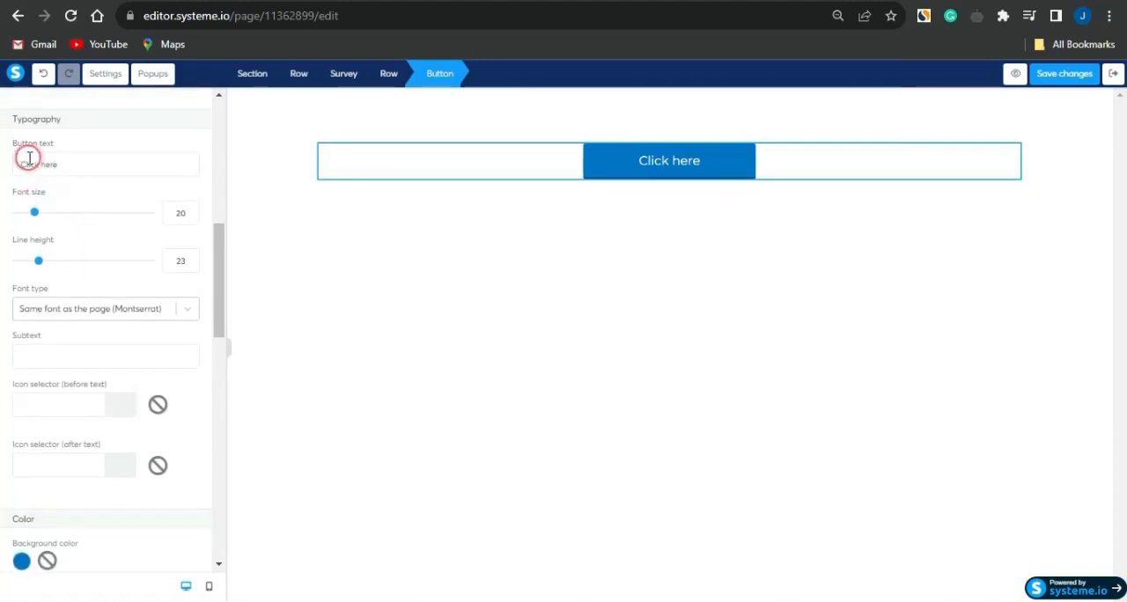
{"action": "left_click_drag", "start_coordinate": [34, 213], "coordinate": [75, 214]}
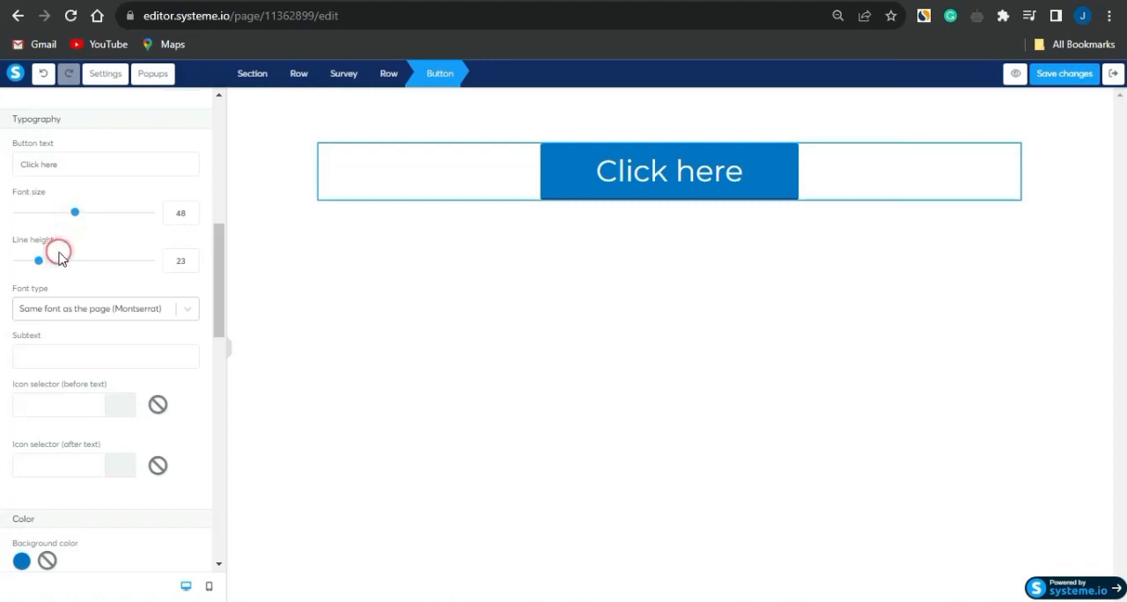
{"action": "left_click_drag", "start_coordinate": [68, 164], "coordinate": [28, 169]}
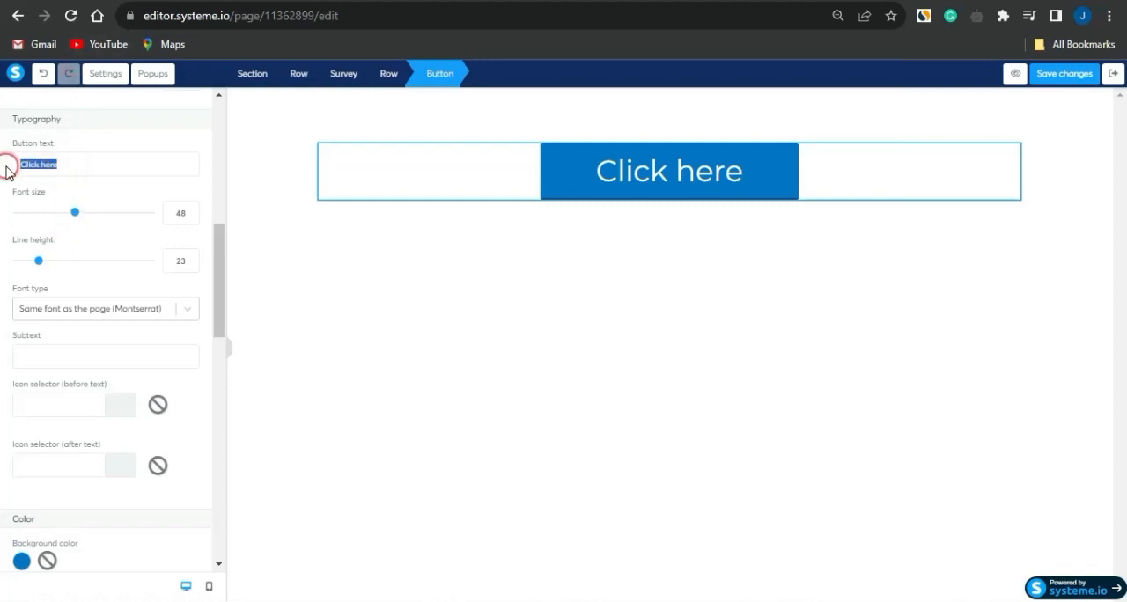
{"action": "type", "text": "Claim"}
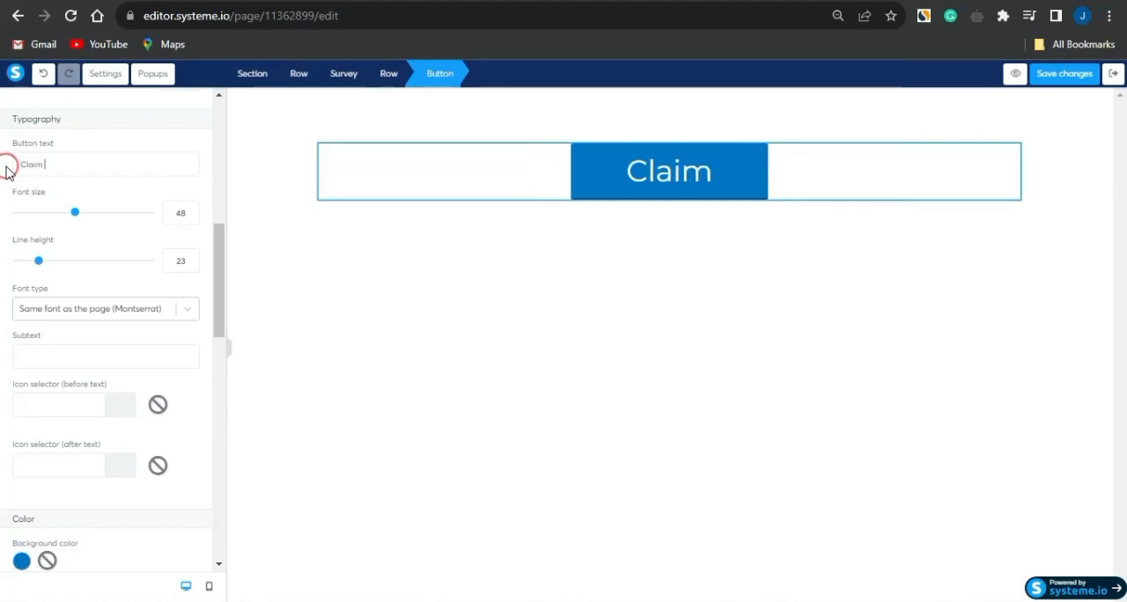
{"action": "type", "text": " Now"}
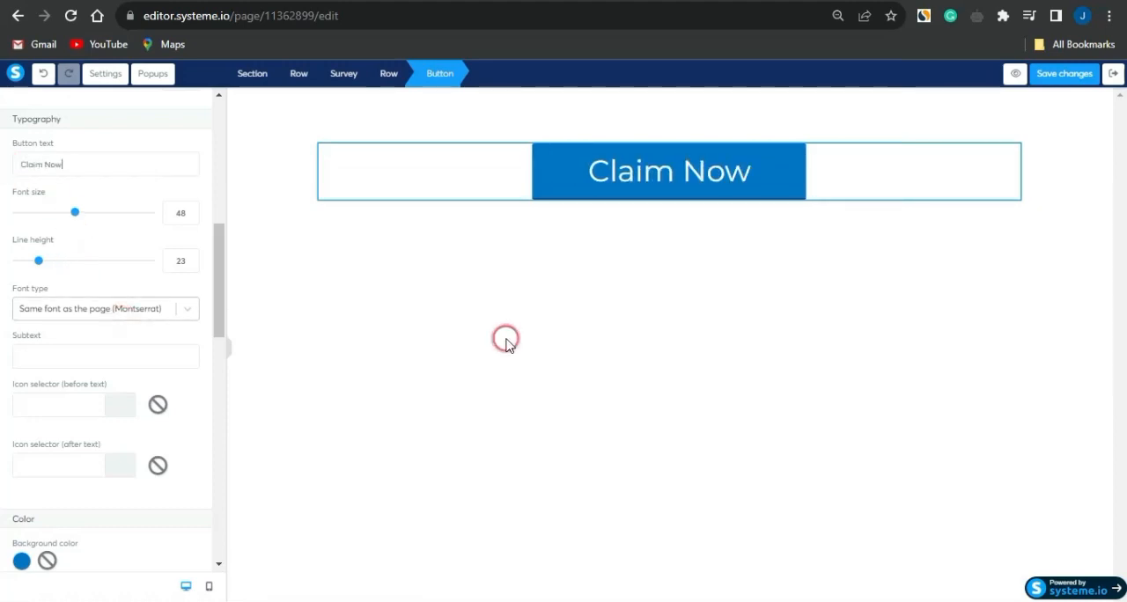
{"action": "left_click", "coordinate": [292, 244]}
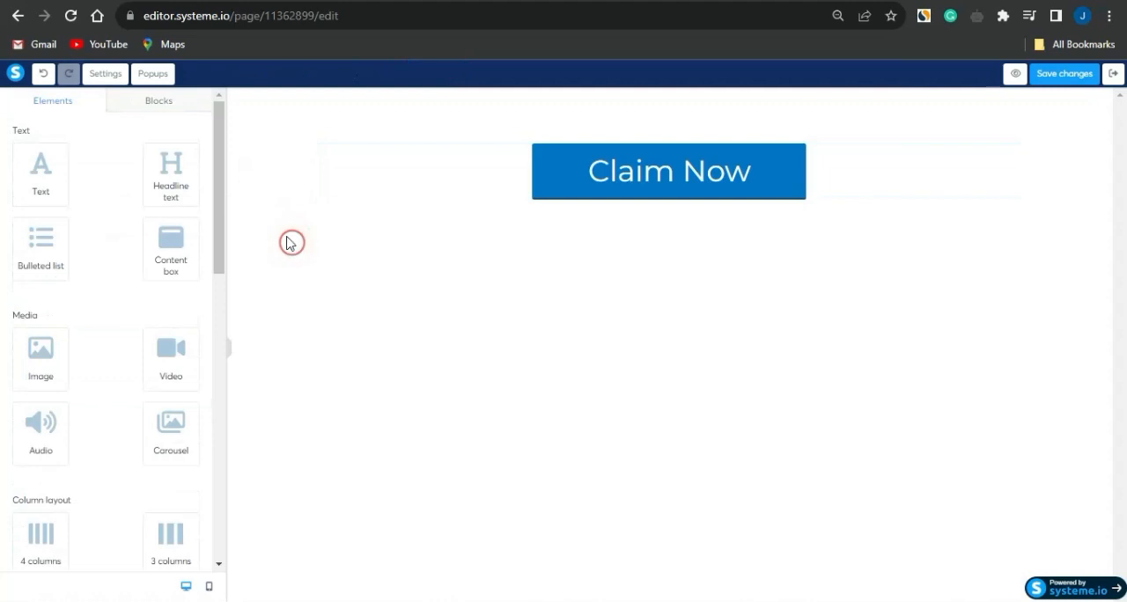
Add a text element above the Claim Now button and replace its placeholder with the offer title "Claim Your Amazon Gift Card!"
{"action": "left_click_drag", "start_coordinate": [41, 177], "coordinate": [466, 119]}
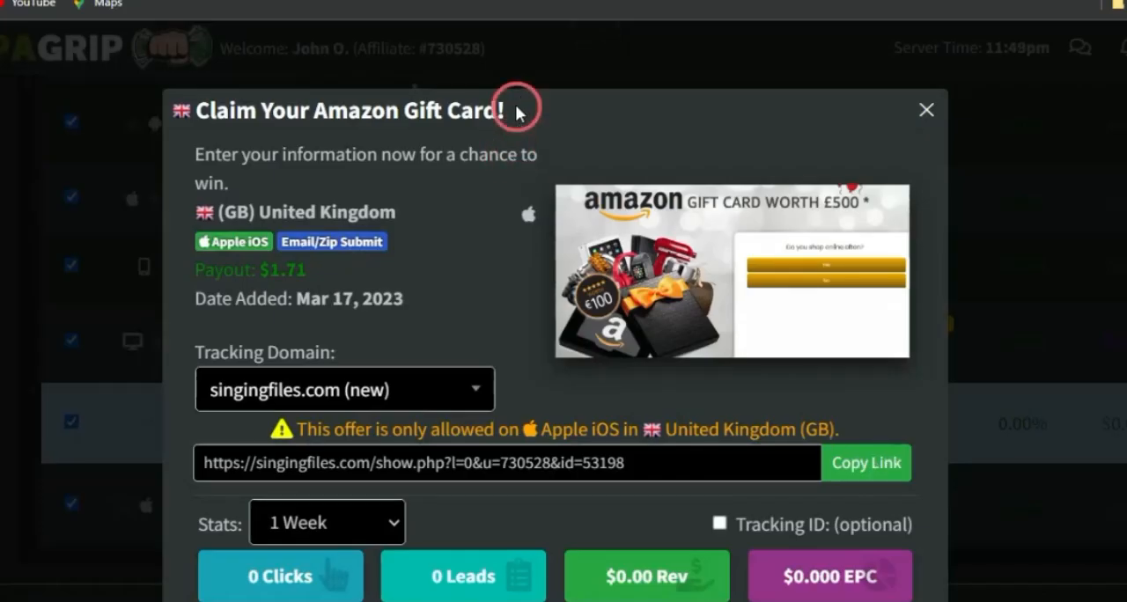
{"action": "left_click_drag", "start_coordinate": [518, 112], "coordinate": [197, 111]}
{"action": "key", "text": "ctrl+c"}
{"action": "left_click", "coordinate": [714, 71]}
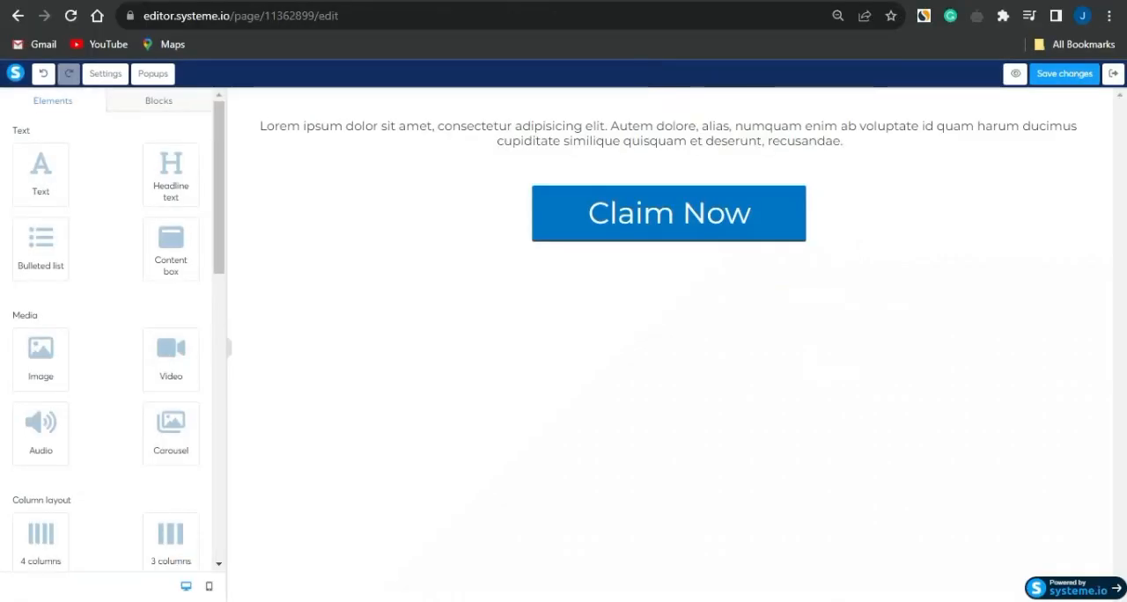
{"action": "double_click", "coordinate": [532, 144]}
{"action": "key", "text": "ctrl+a"}
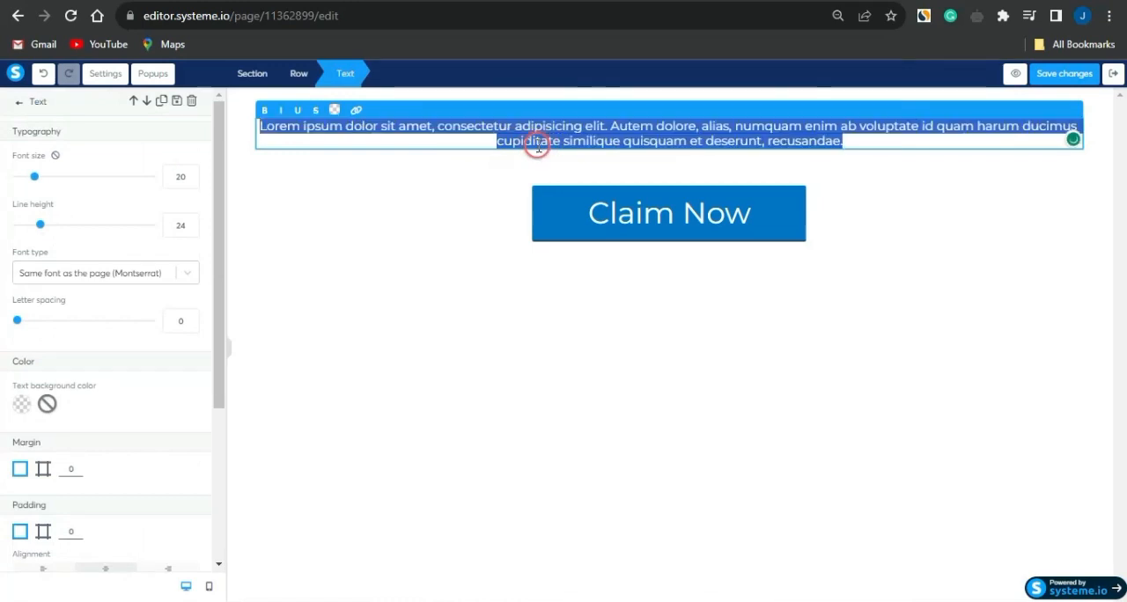
{"action": "key", "text": "ctrl+v"}
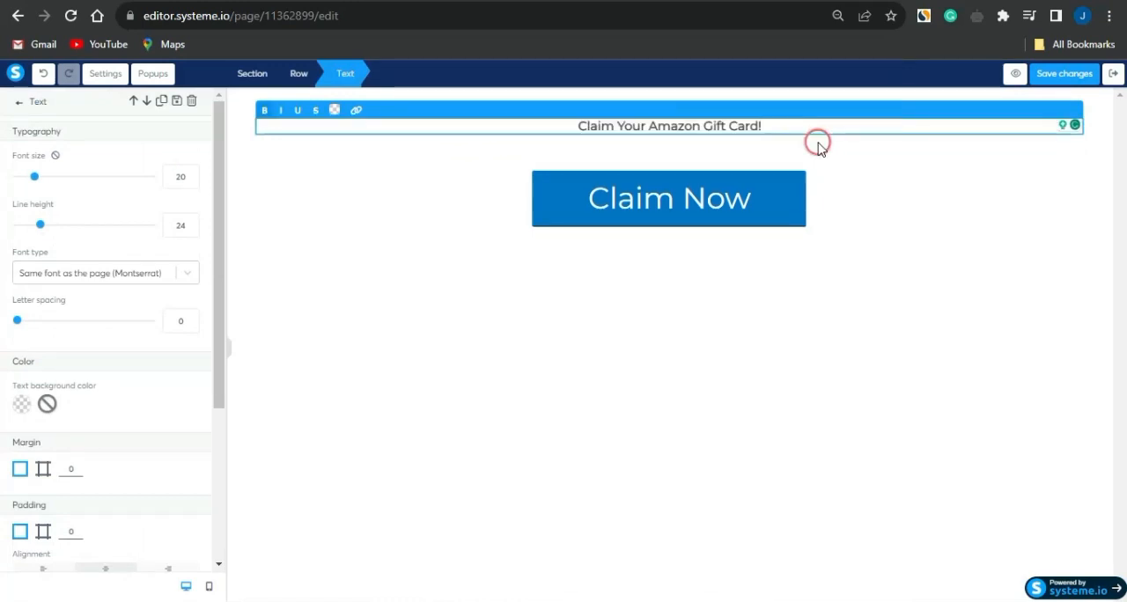
Set the "Claim Your Amazon Gift Card!" text to font size 65 and deselect it
{"action": "key", "text": "ctrl+a"}
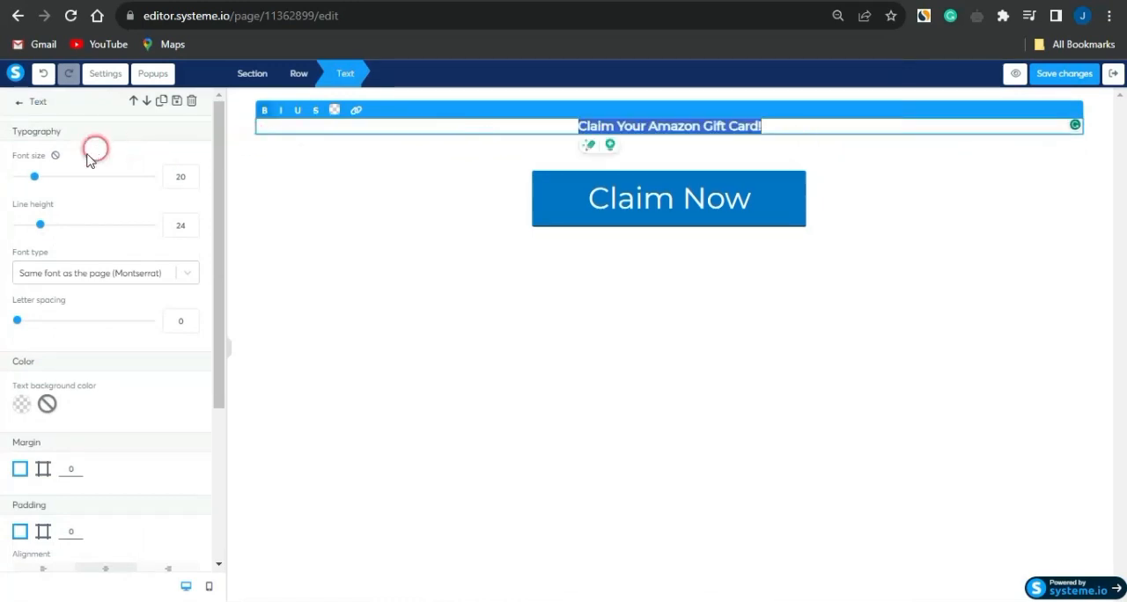
{"action": "left_click_drag", "start_coordinate": [34, 176], "coordinate": [101, 184]}
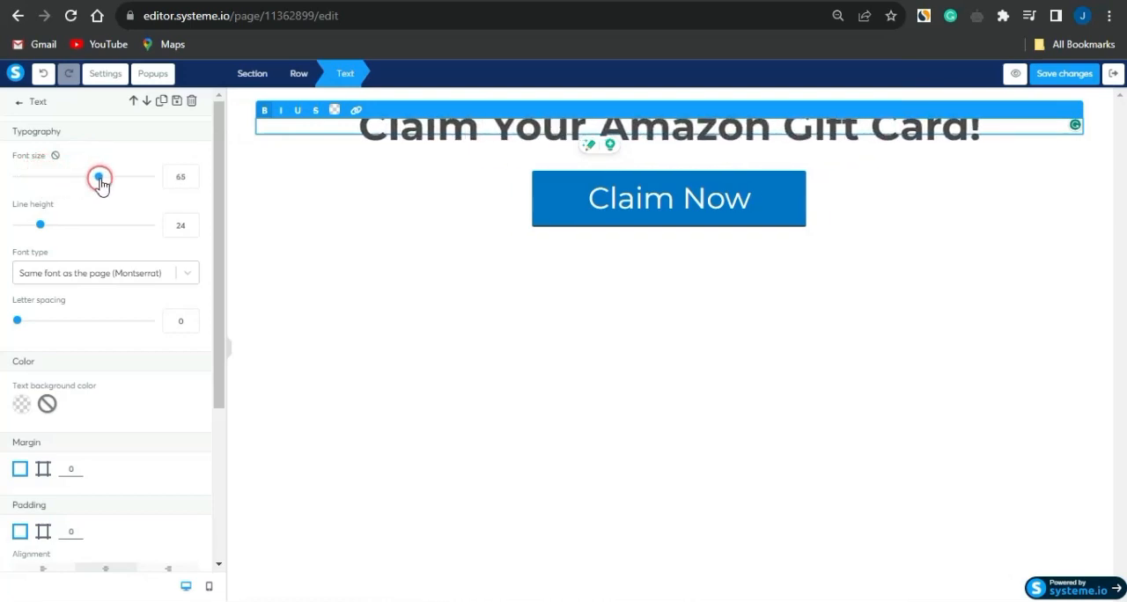
{"action": "left_click", "coordinate": [520, 370]}
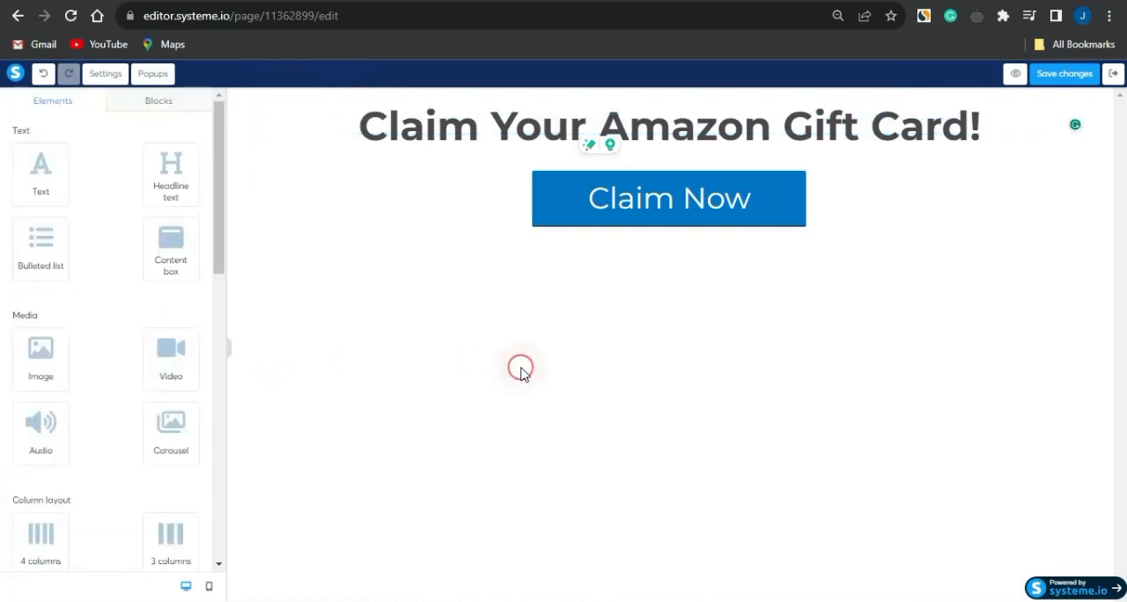
Add an image element above the "Claim Your Amazon Gift Card!" text and open the chooser for its image file
{"action": "left_click_drag", "start_coordinate": [13, 352], "coordinate": [298, 110]}
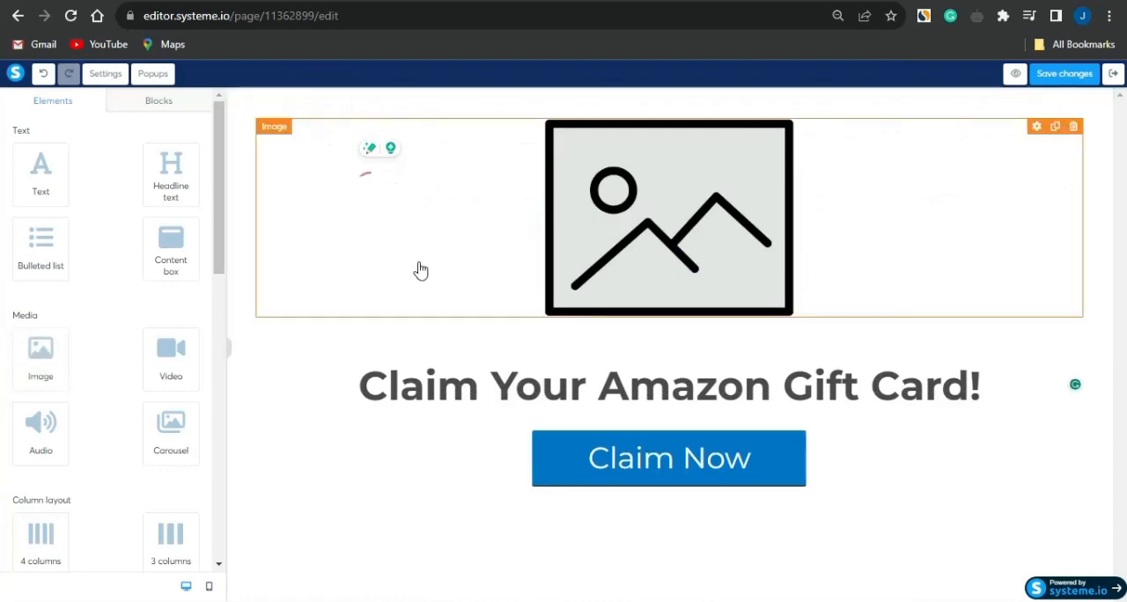
{"action": "left_click", "coordinate": [669, 240]}
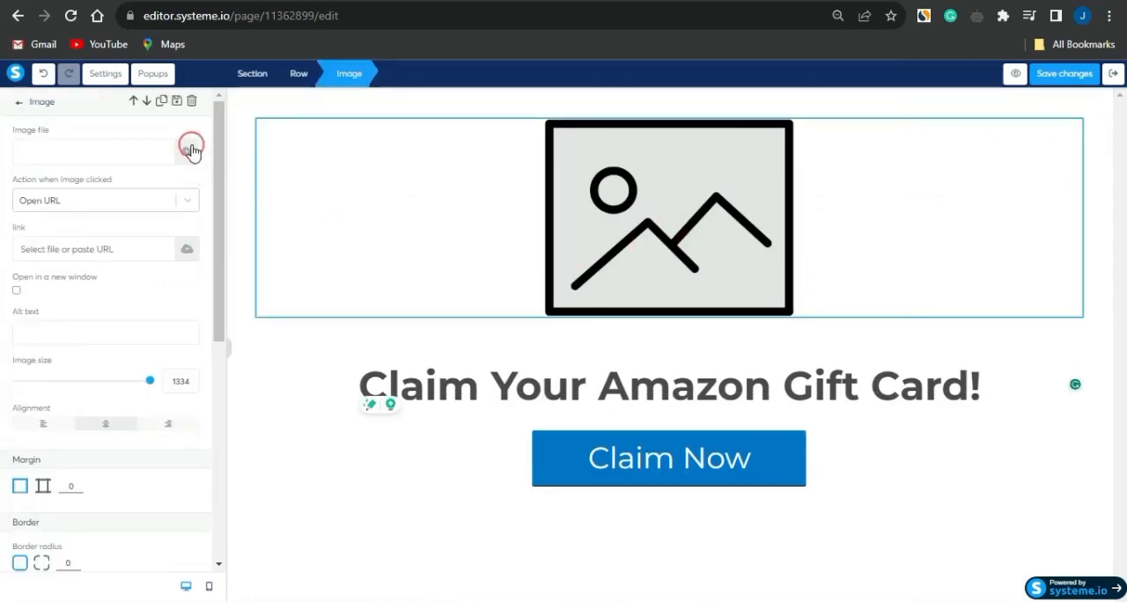
{"action": "left_click", "coordinate": [191, 148]}
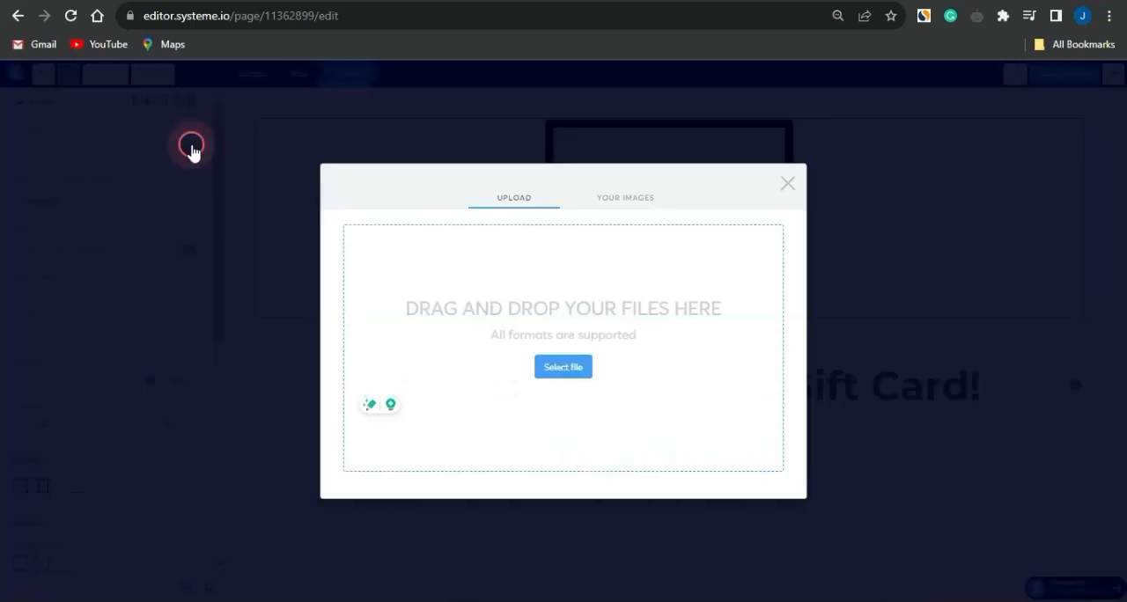
{"action": "left_click", "coordinate": [574, 370]}
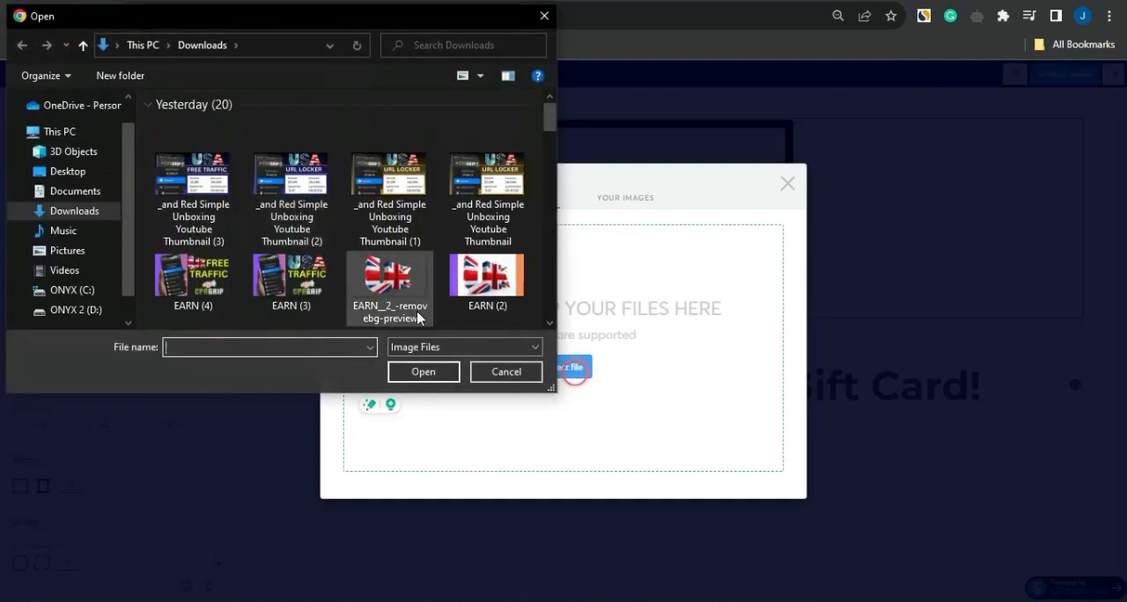
{"action": "scroll", "coordinate": [405, 312], "scroll_direction": "down", "scroll_amount": 5}
{"action": "double_click", "coordinate": [419, 318]}
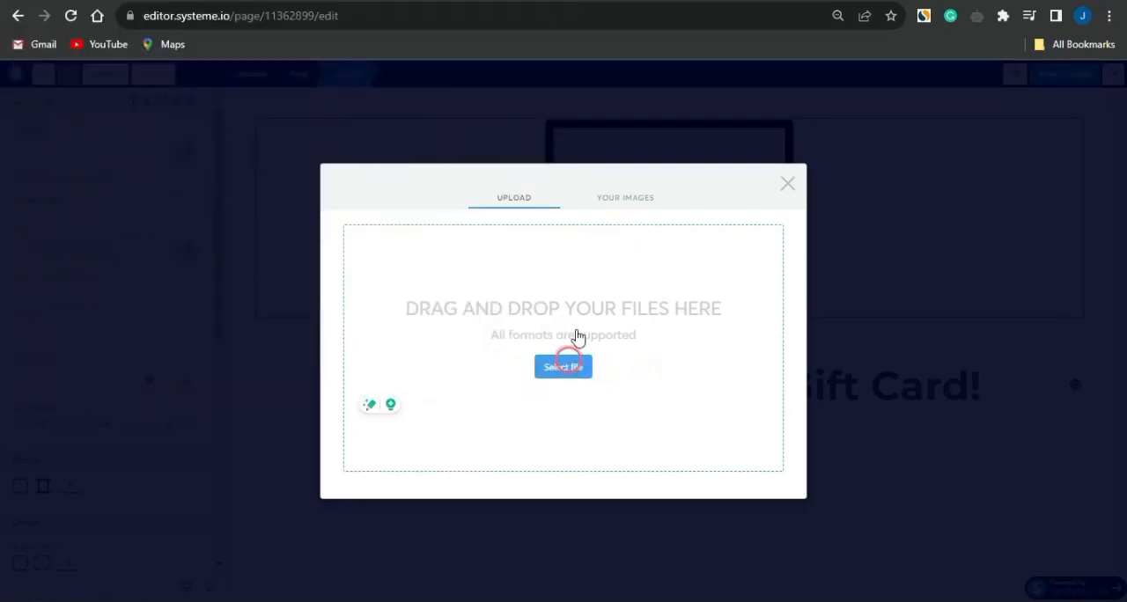
Insert the first Amazon gift card picture from the already uploaded images into the image element and deselect it
{"action": "left_click", "coordinate": [625, 195]}
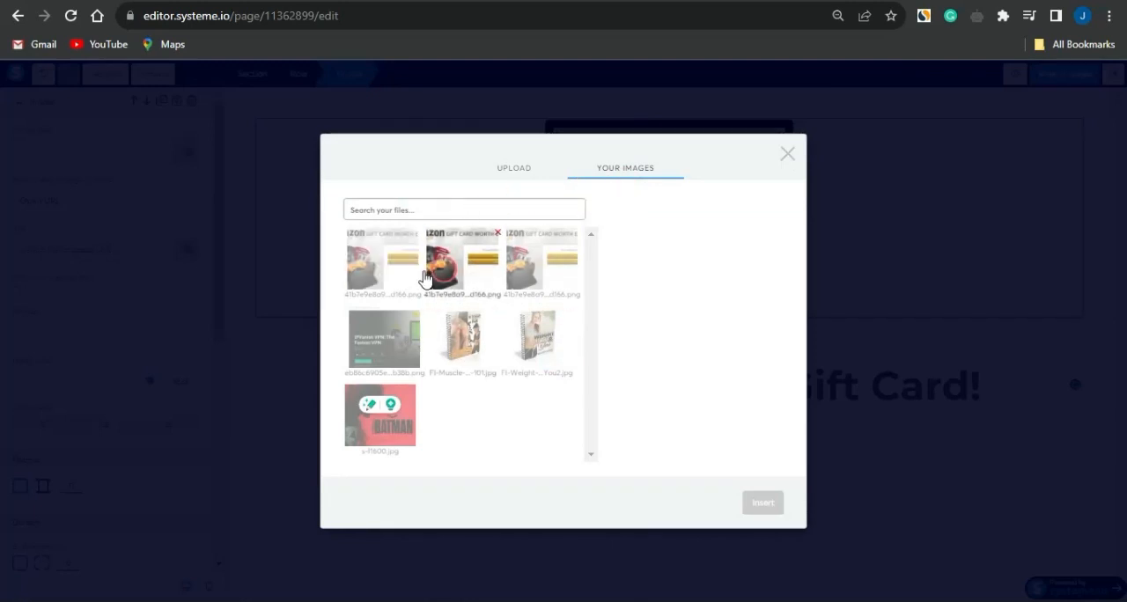
{"action": "left_click", "coordinate": [373, 279]}
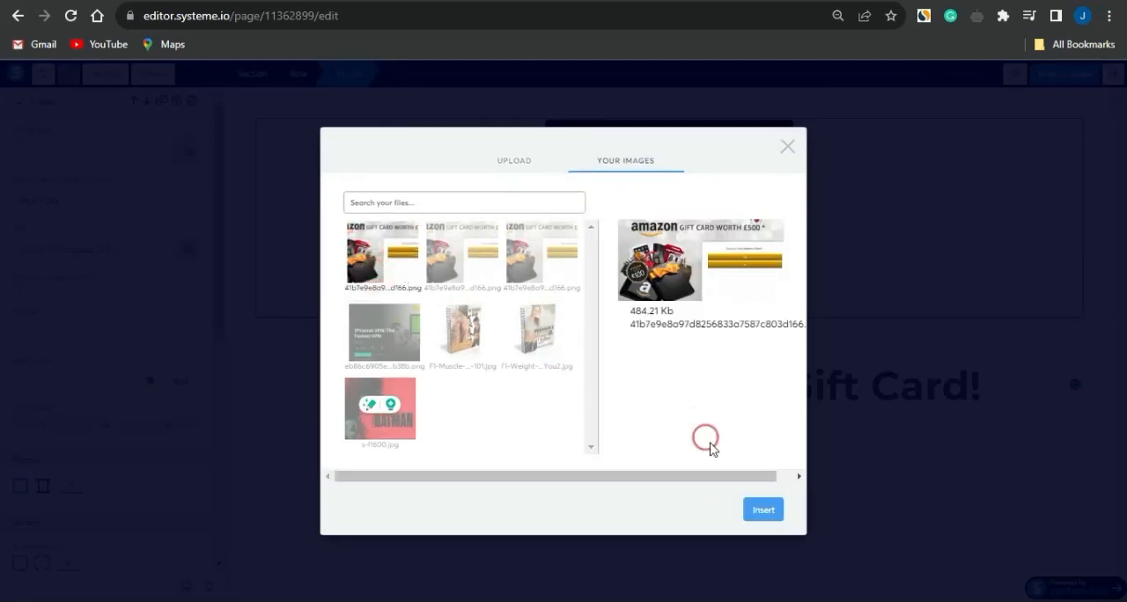
{"action": "left_click", "coordinate": [766, 510]}
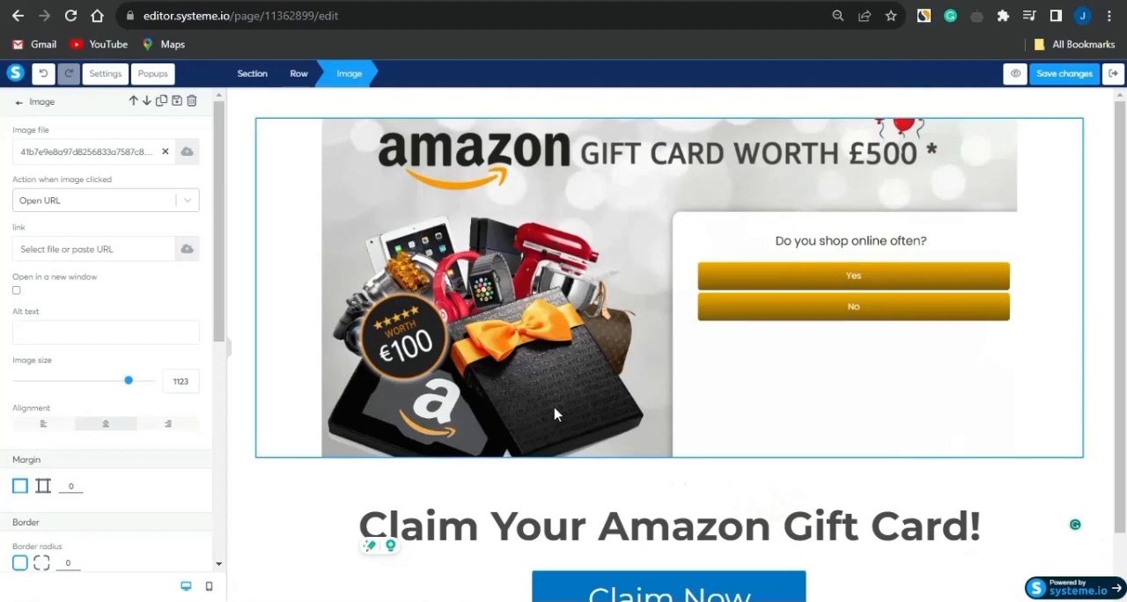
{"action": "left_click", "coordinate": [682, 382]}
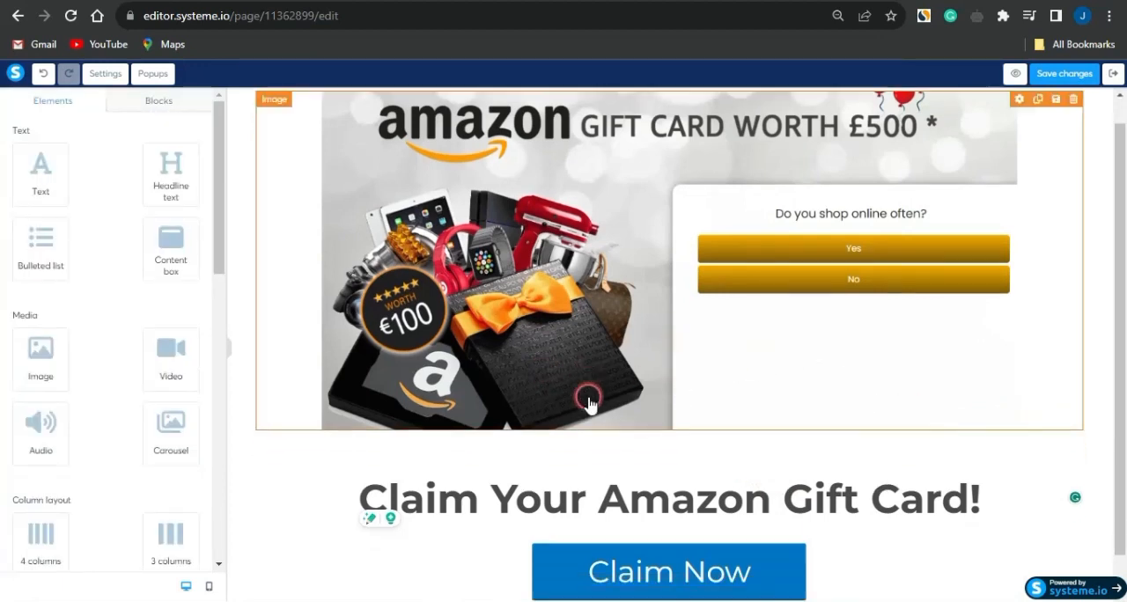
Preview the funnel page and answer its survey, starting with Very Satisfied and Excellent, through to the Claim Now button
{"action": "scroll", "coordinate": [584, 398], "scroll_direction": "down", "scroll_amount": 1}
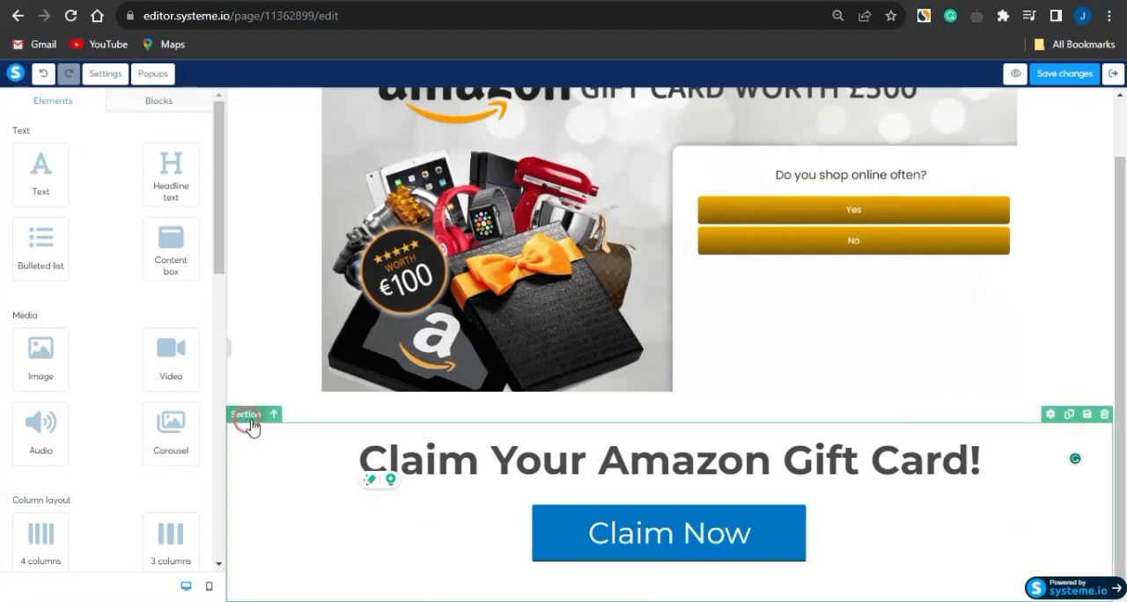
{"action": "left_click", "coordinate": [1014, 74]}
{"action": "left_click", "coordinate": [392, 335]}
{"action": "scroll", "coordinate": [557, 446], "scroll_direction": "down", "scroll_amount": 1}
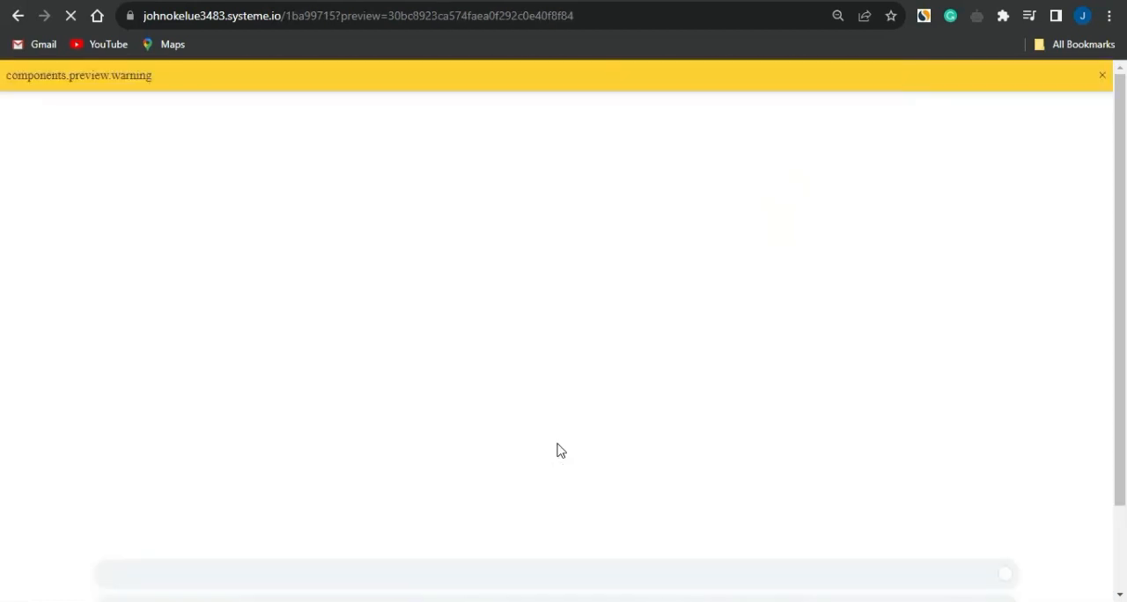
{"action": "scroll", "coordinate": [487, 234], "scroll_direction": "down", "scroll_amount": 1}
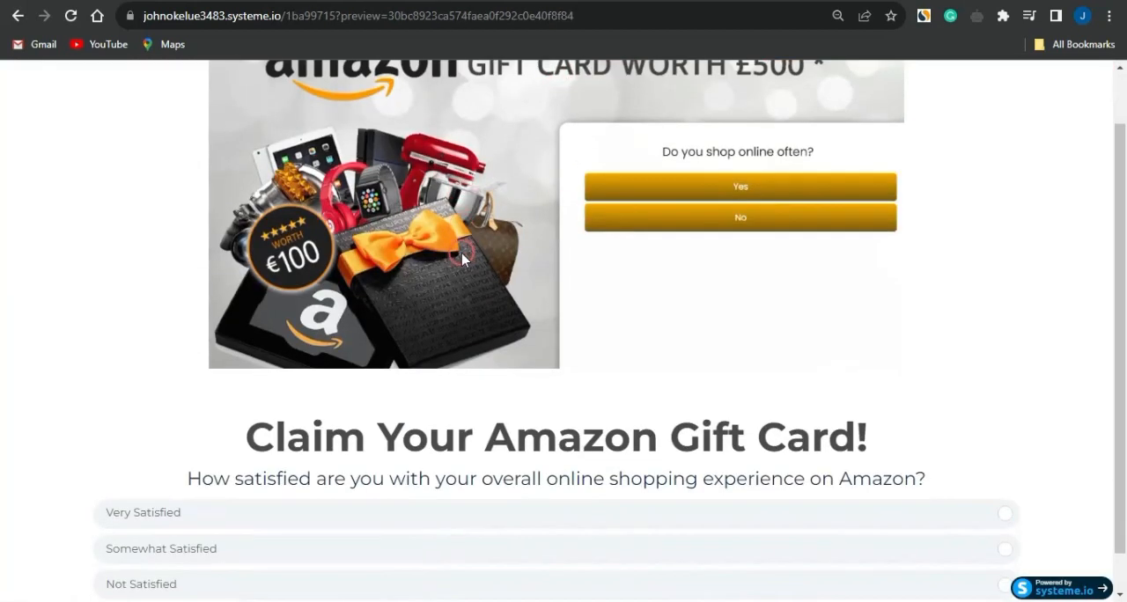
{"action": "left_click", "coordinate": [127, 476]}
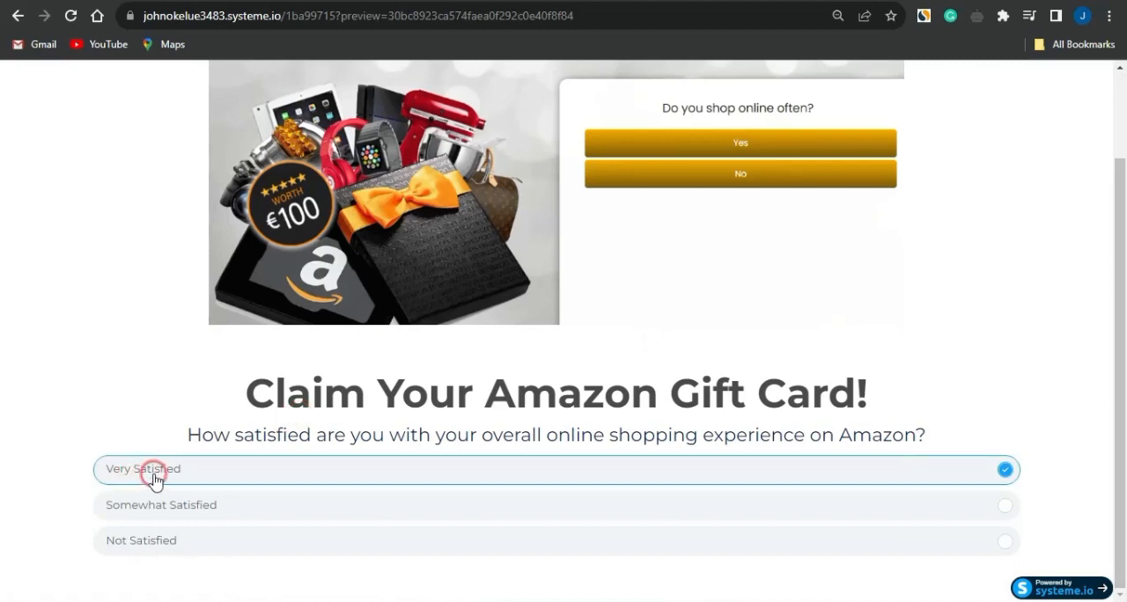
{"action": "left_click", "coordinate": [184, 466]}
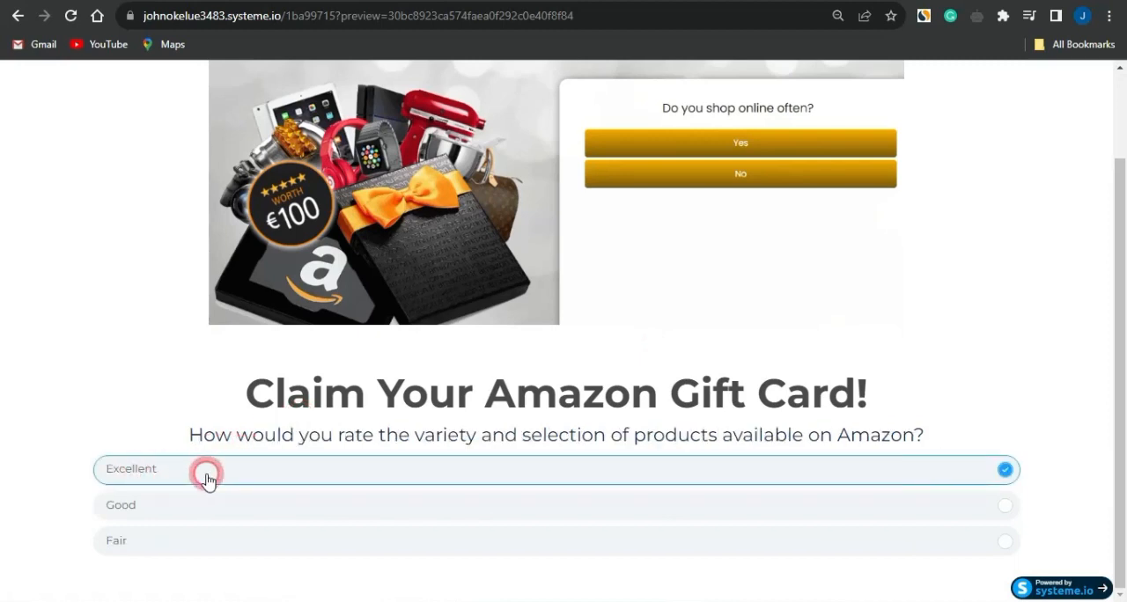
{"action": "left_click", "coordinate": [327, 509]}
{"action": "left_click", "coordinate": [265, 516]}
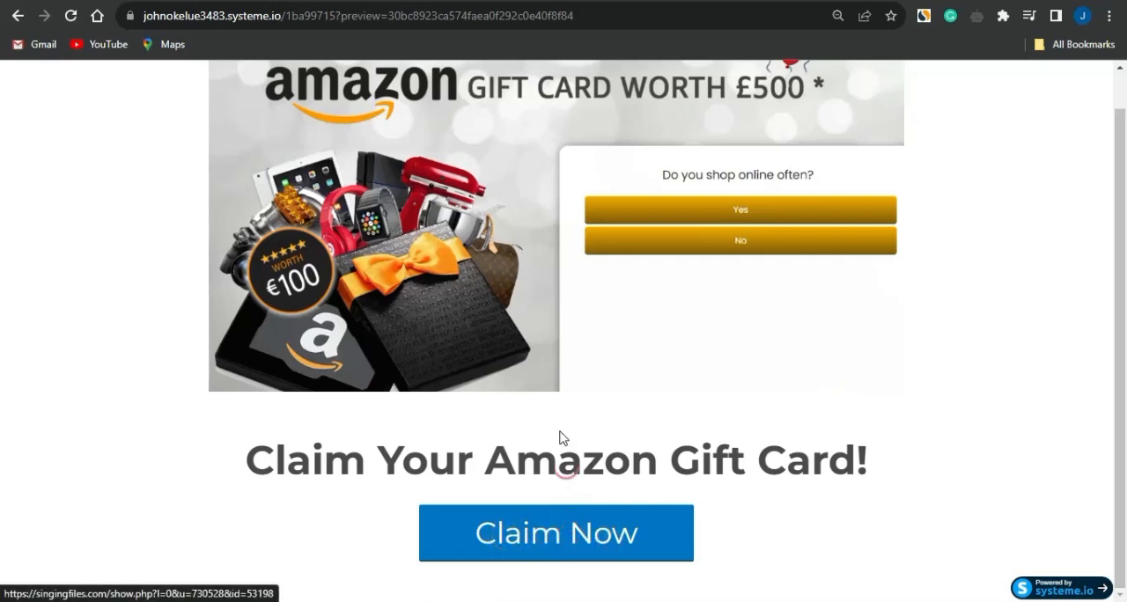
Switch to CPAGrip to check the gift card offer's details and link, and return to the page editor
{"action": "left_click", "coordinate": [473, 121]}
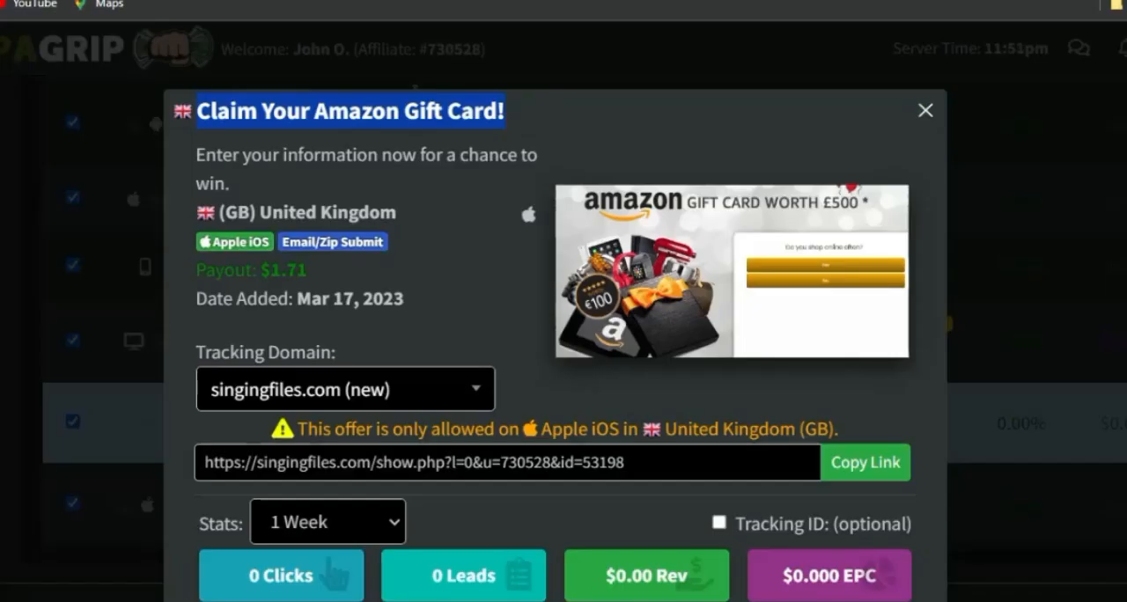
{"action": "left_click", "coordinate": [540, 361]}
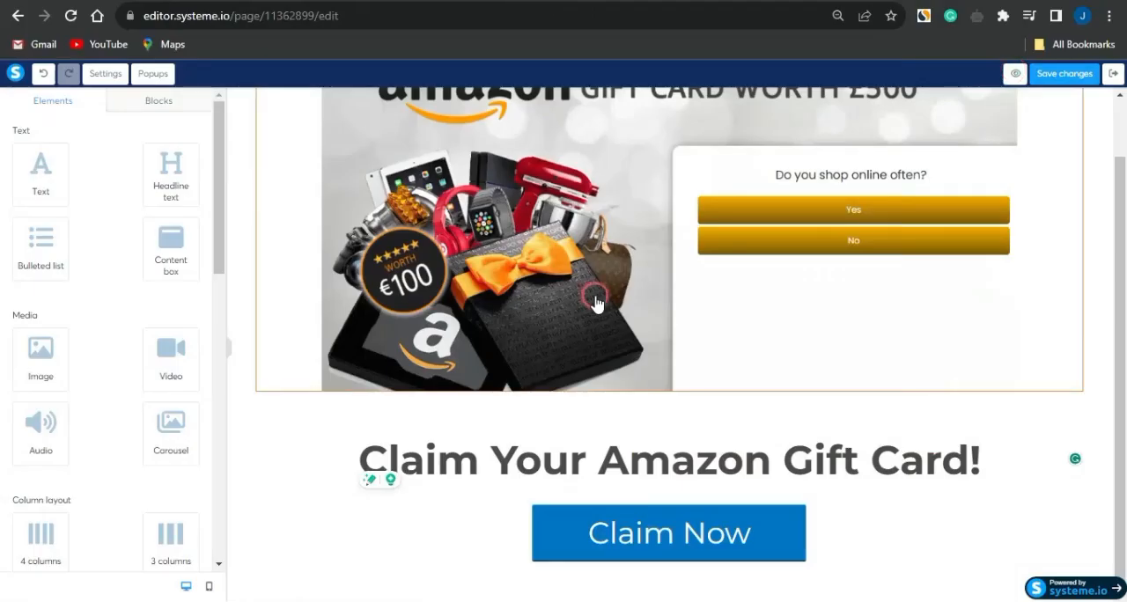
{"action": "scroll", "coordinate": [595, 303], "scroll_direction": "up", "scroll_amount": 1}
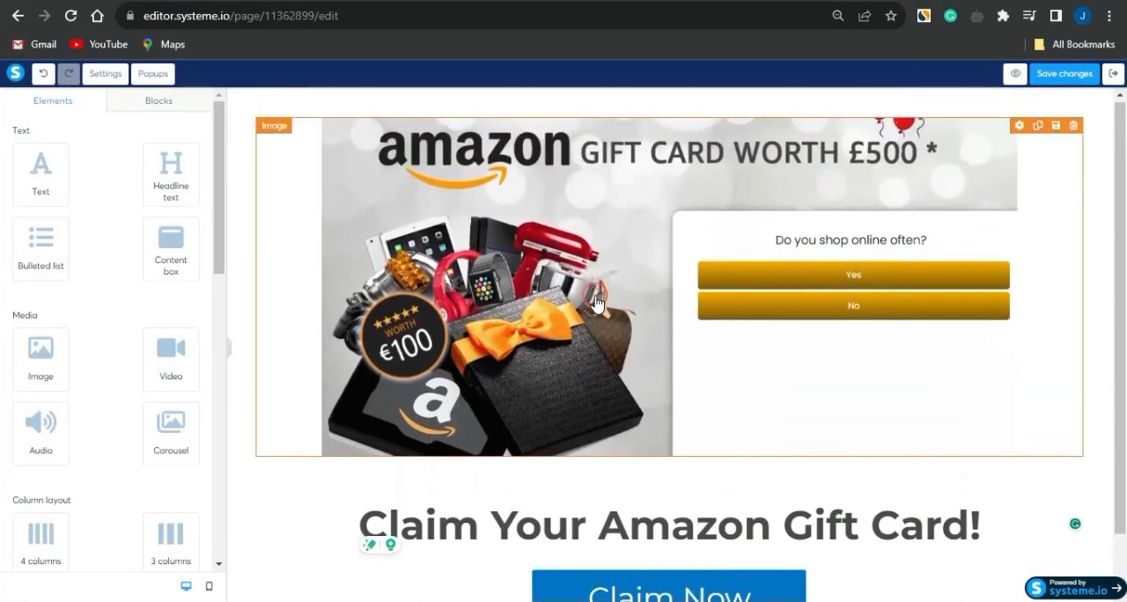
Save the page changes and exit the editor to the funnel's step configuration
{"action": "left_click", "coordinate": [1056, 78]}
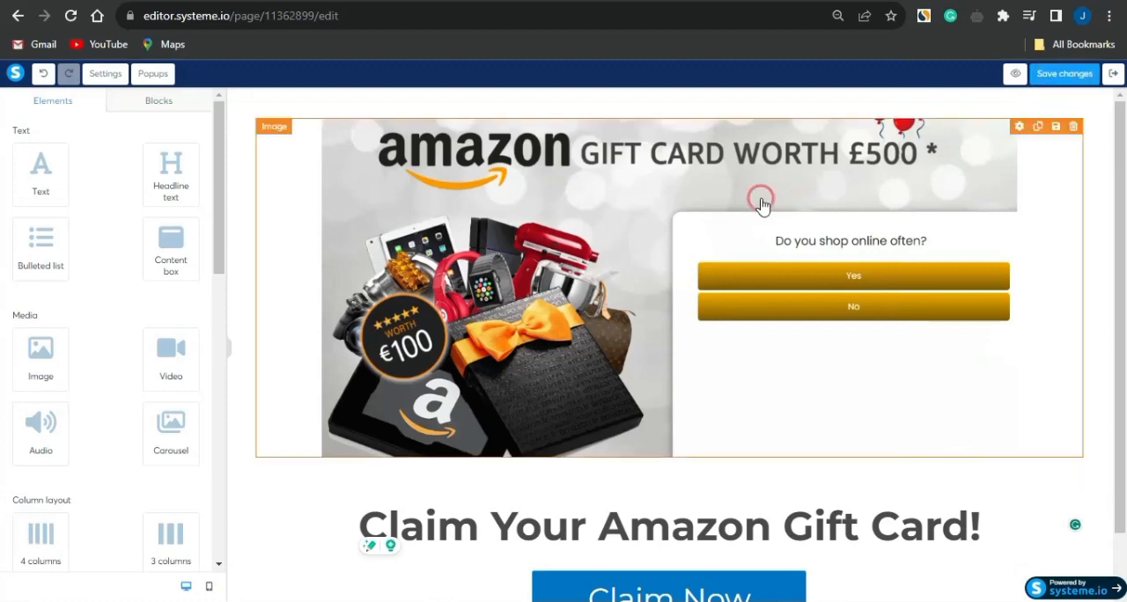
{"action": "left_click", "coordinate": [1064, 77]}
{"action": "left_click", "coordinate": [1114, 74]}
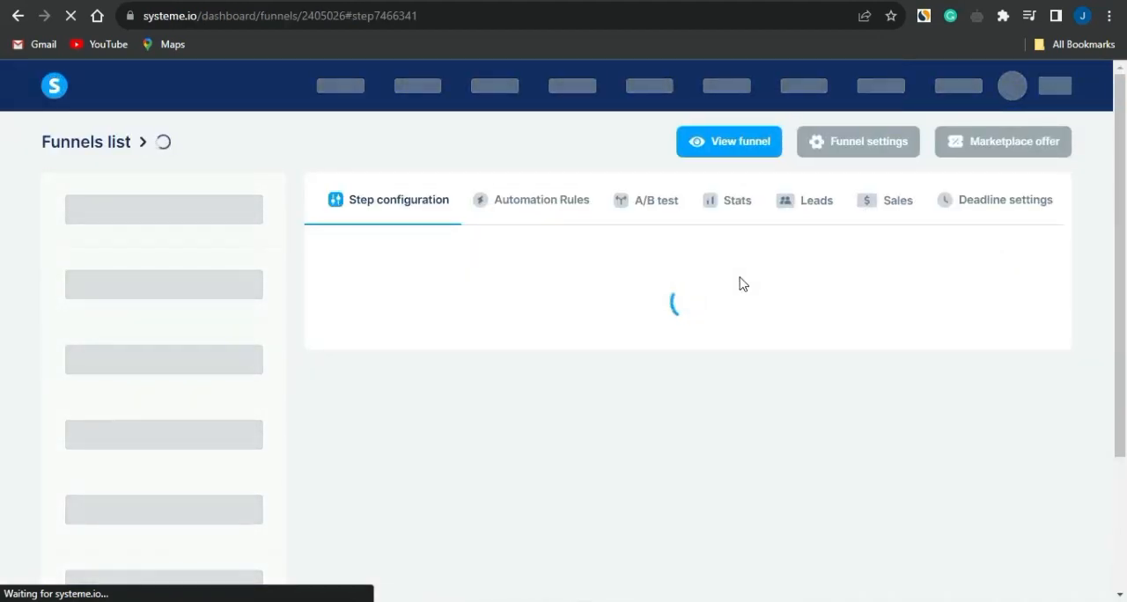
{"action": "scroll", "coordinate": [739, 283], "scroll_direction": "down", "scroll_amount": 1}
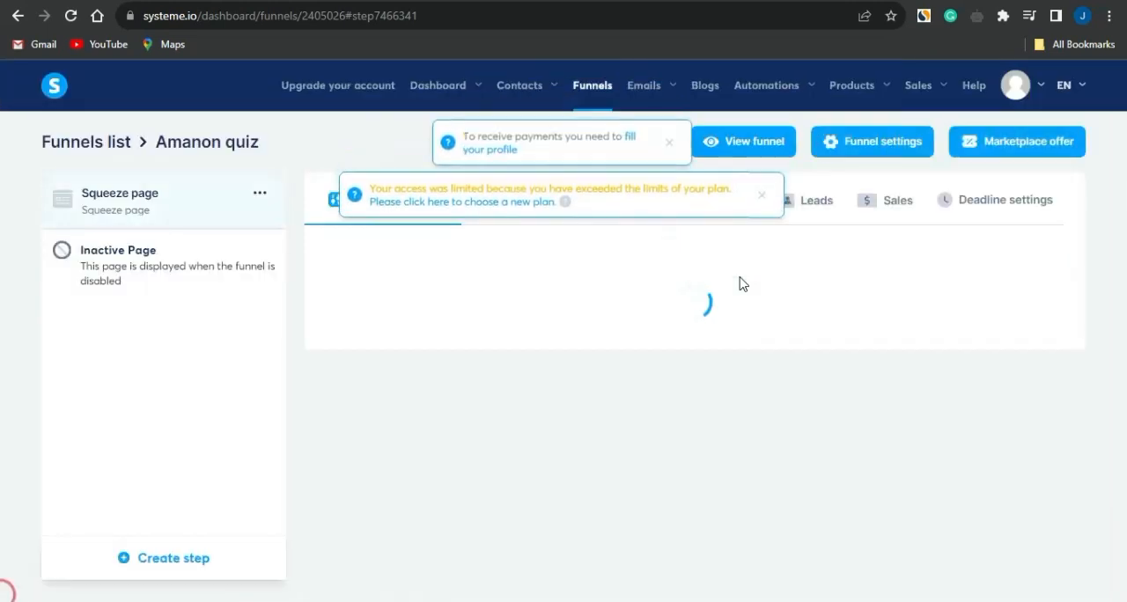
Set the squeeze page's URL path to "amazongift" and copy the page link
{"action": "left_click_drag", "start_coordinate": [604, 353], "coordinate": [517, 350]}
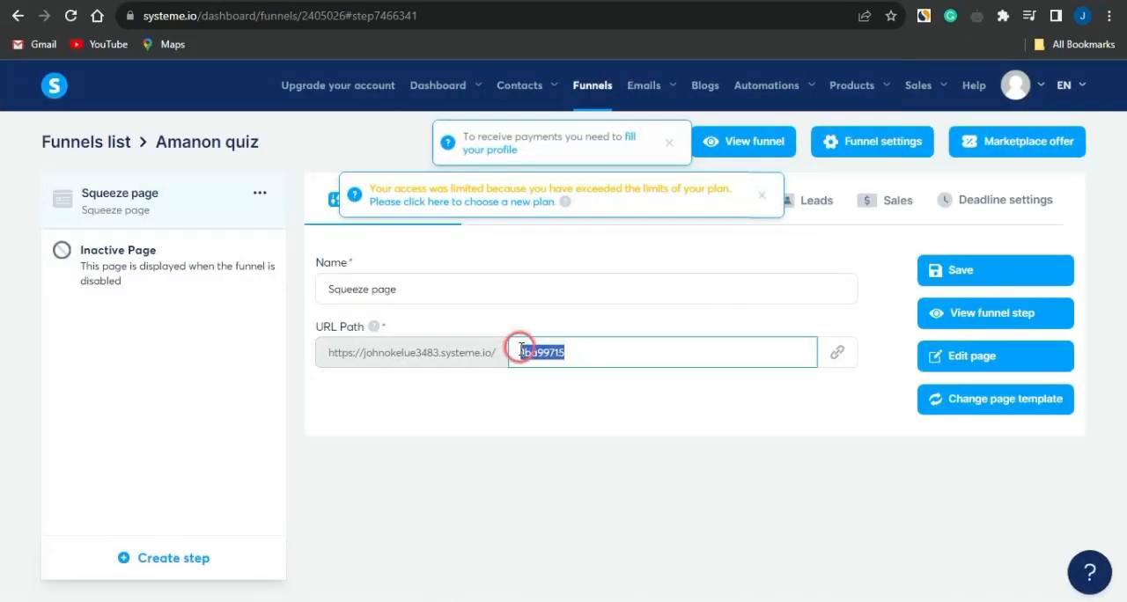
{"action": "type", "text": "amazongift"}
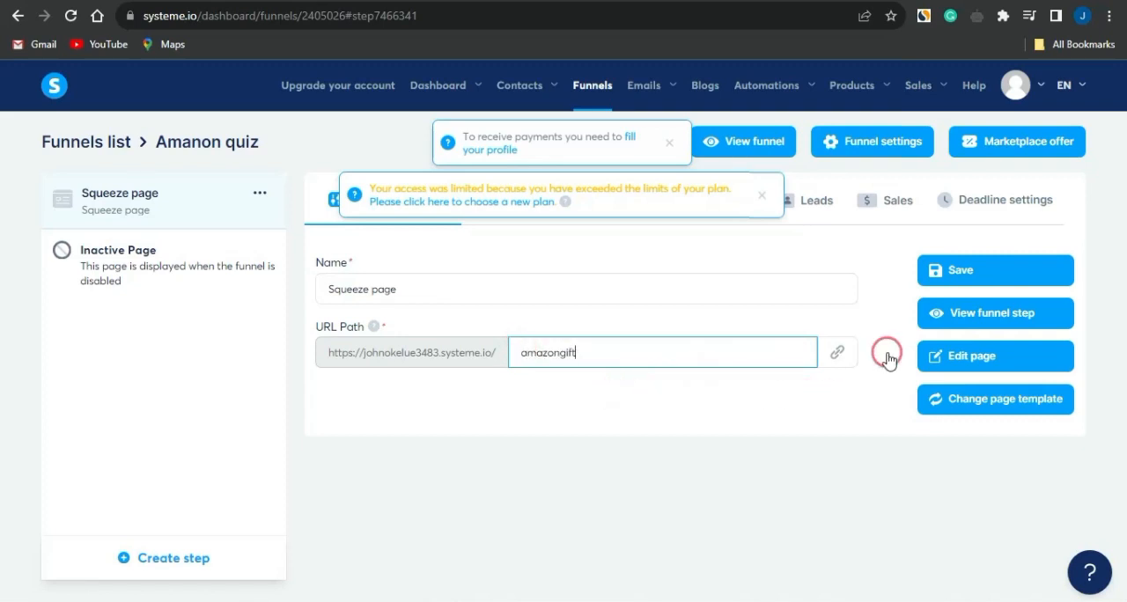
{"action": "left_click", "coordinate": [841, 354]}
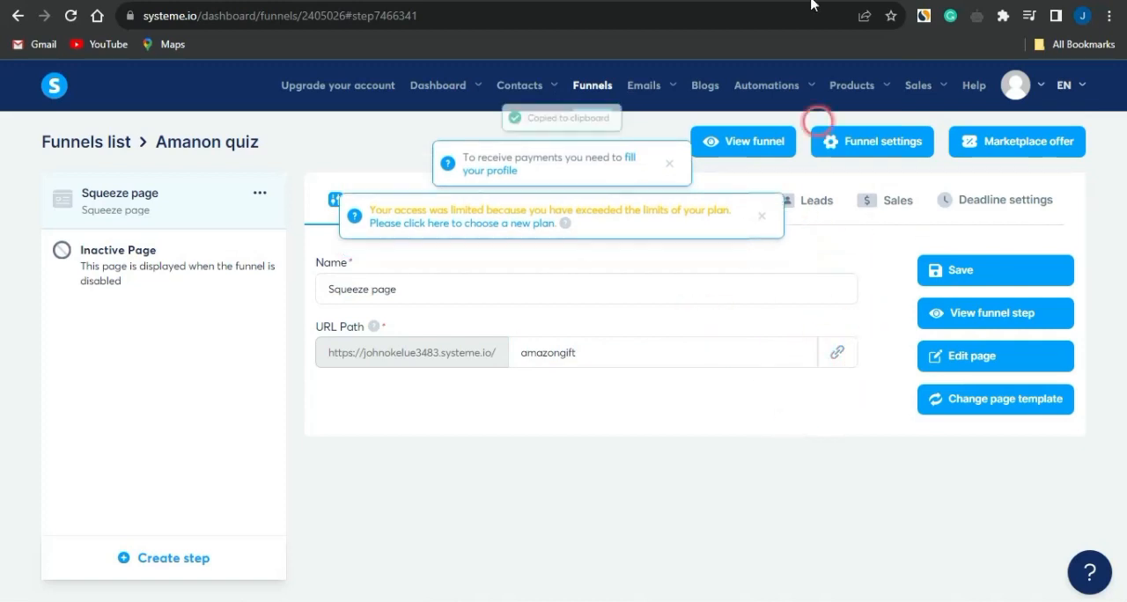
Switch to Facebook's "amazon gift" group results, open the "Amazon, Google Play, iTunes Apstore, Xbox Gift card and giveaway" group, and browse its posts
{"action": "left_click", "coordinate": [598, 2]}
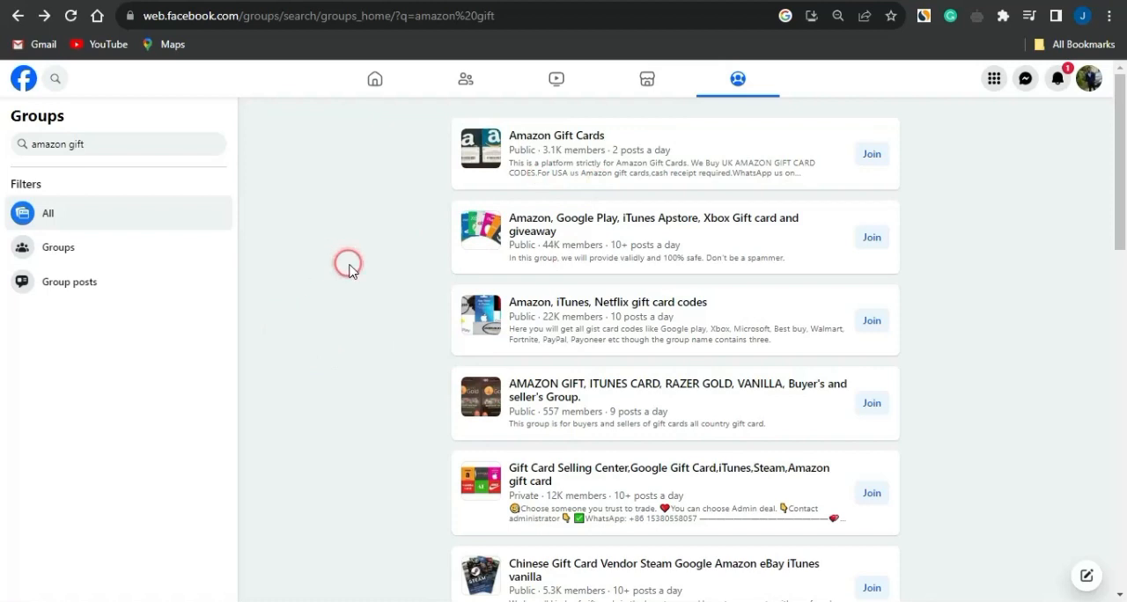
{"action": "left_click", "coordinate": [571, 222]}
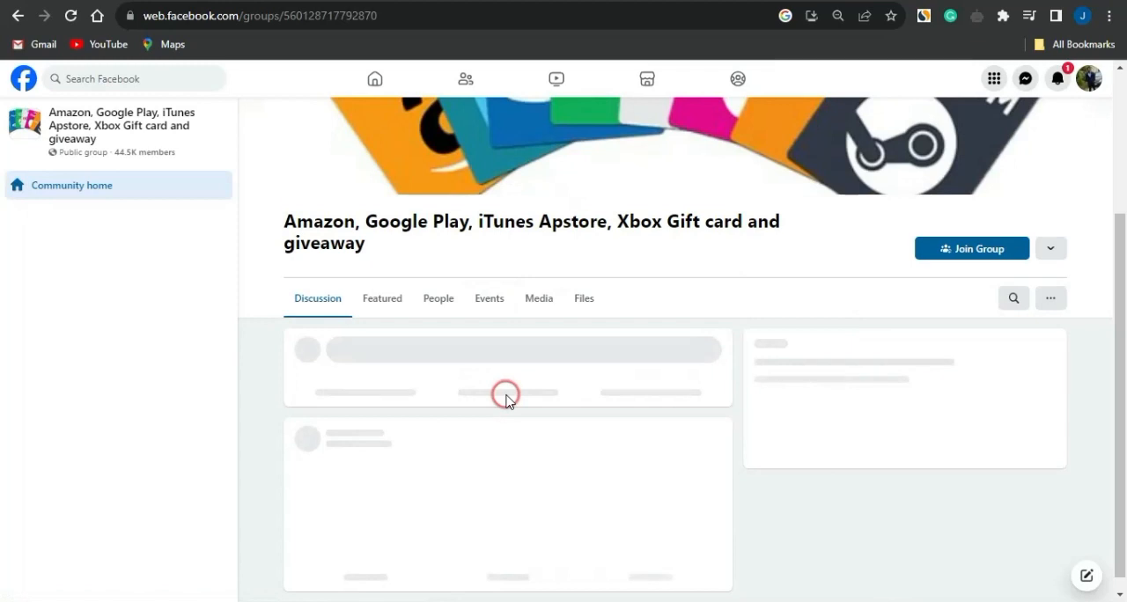
{"action": "scroll", "coordinate": [515, 343], "scroll_direction": "down", "scroll_amount": 3}
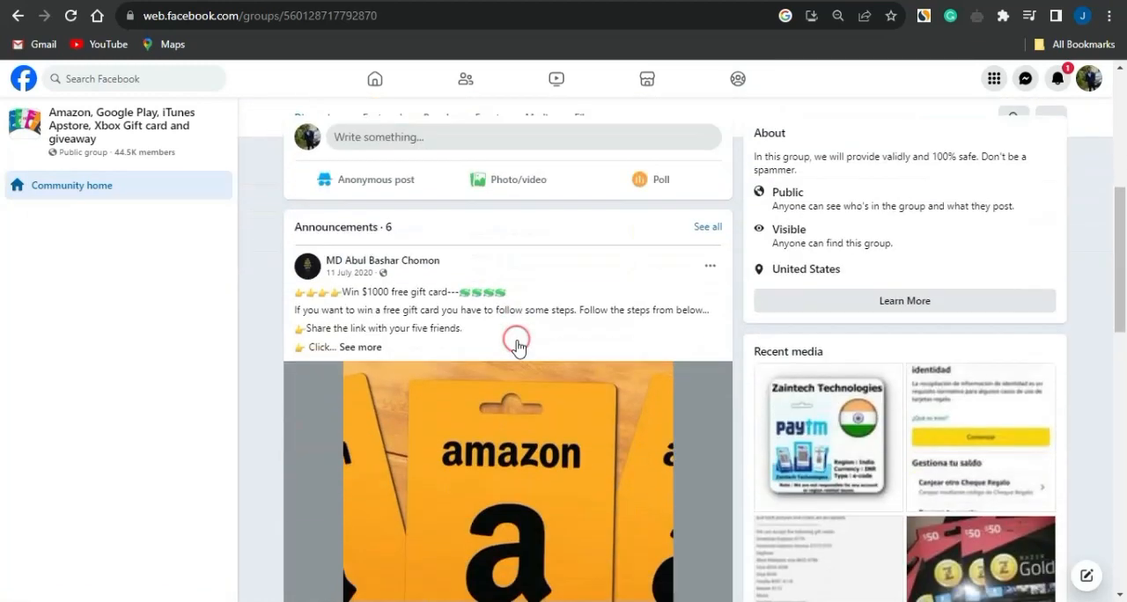
{"action": "scroll", "coordinate": [528, 335], "scroll_direction": "down", "scroll_amount": 1}
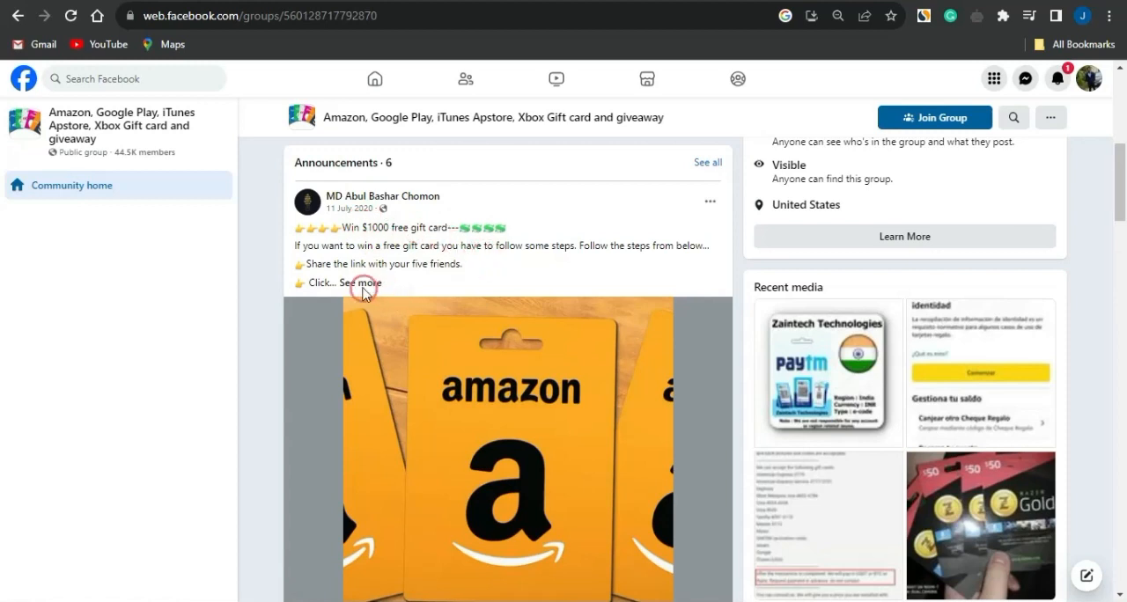
Expand the group's pinned "Win $1000 free gift card" announcement and read its full text, image and comments
{"action": "left_click", "coordinate": [360, 283]}
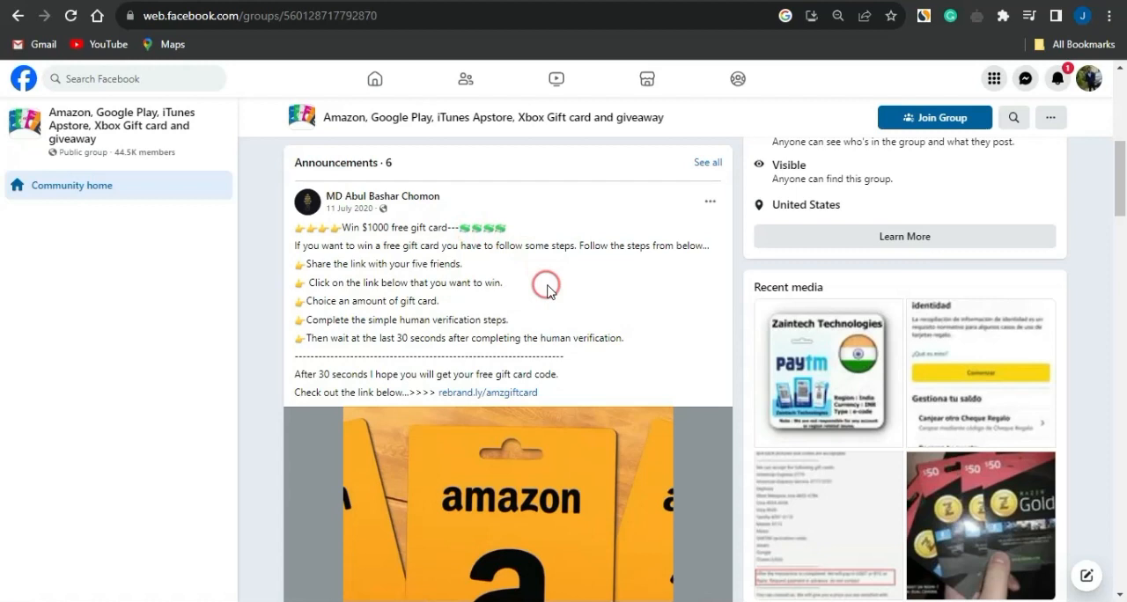
{"action": "scroll", "coordinate": [546, 284], "scroll_direction": "down", "scroll_amount": 2}
{"action": "scroll", "coordinate": [607, 336], "scroll_direction": "down", "scroll_amount": 3}
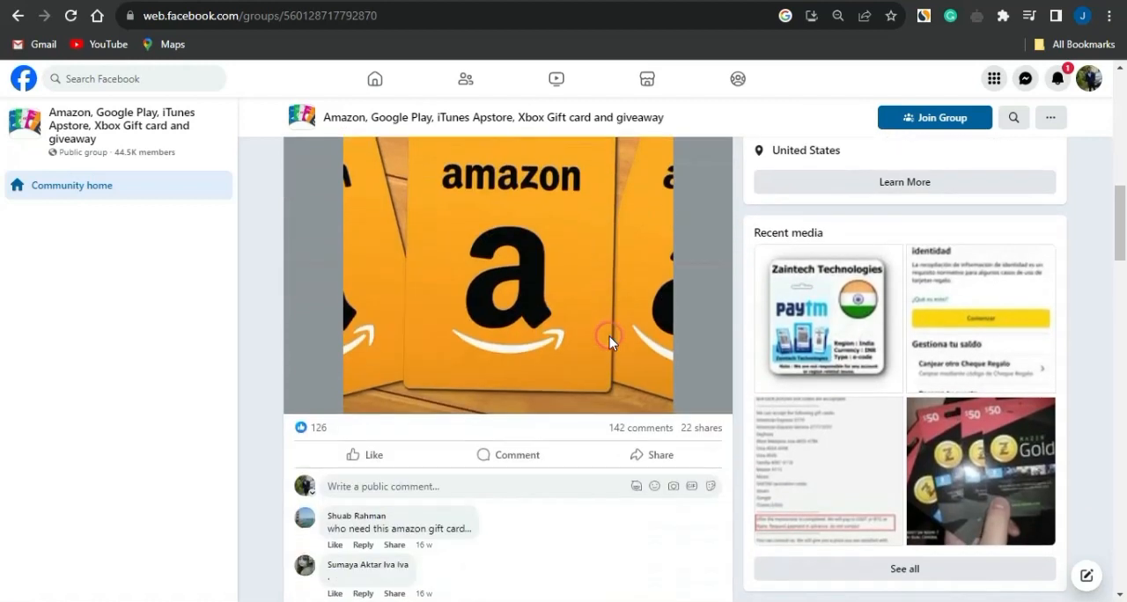
{"action": "scroll", "coordinate": [610, 337], "scroll_direction": "up", "scroll_amount": 3}
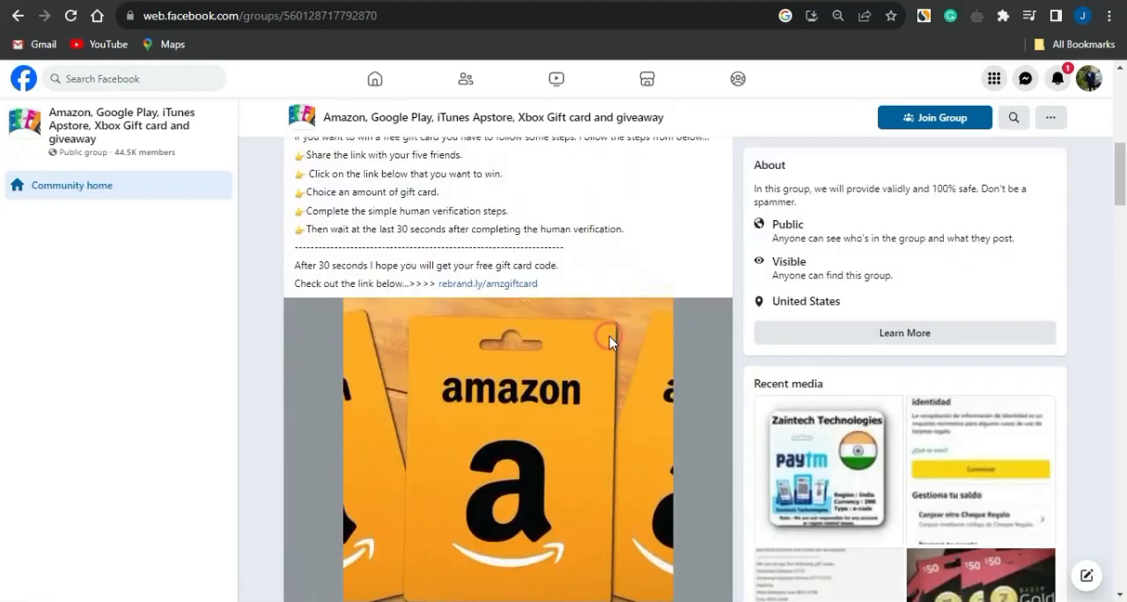
{"action": "scroll", "coordinate": [609, 336], "scroll_direction": "up", "scroll_amount": 2}
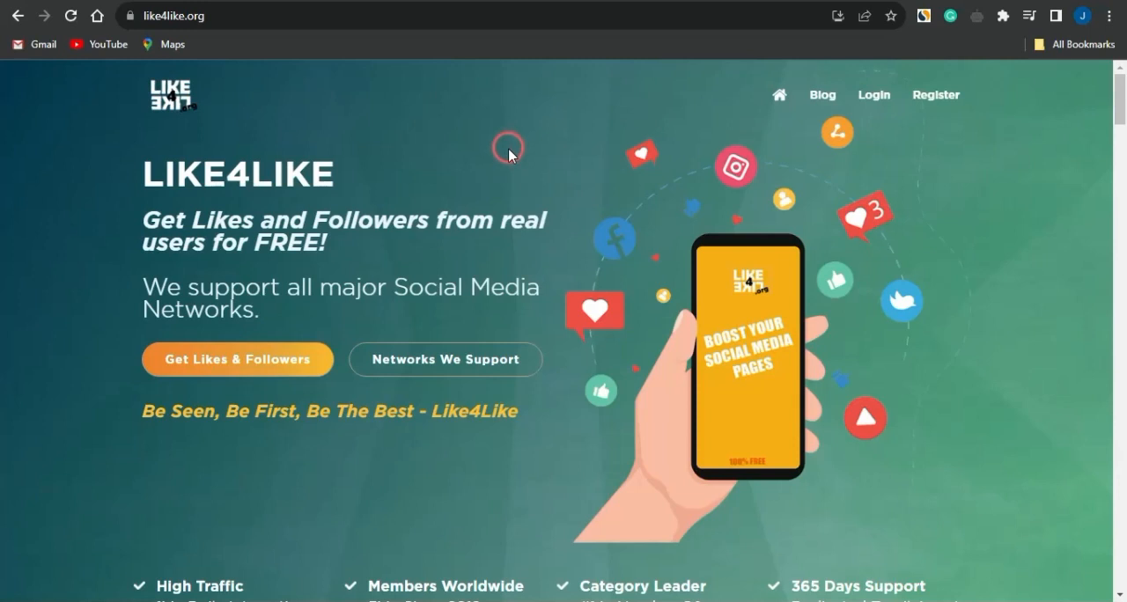
Review the "How Like4Like Work?" section on the like4like.org home page
{"action": "scroll", "coordinate": [508, 148], "scroll_direction": "down", "scroll_amount": 5}
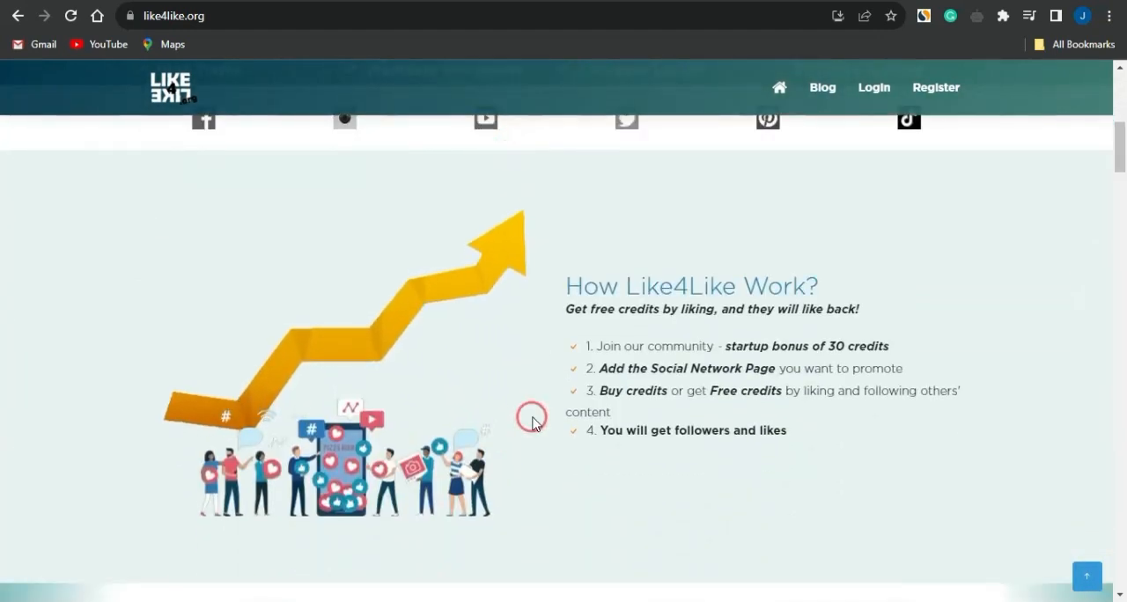
{"action": "scroll", "coordinate": [532, 421], "scroll_direction": "down", "scroll_amount": 1}
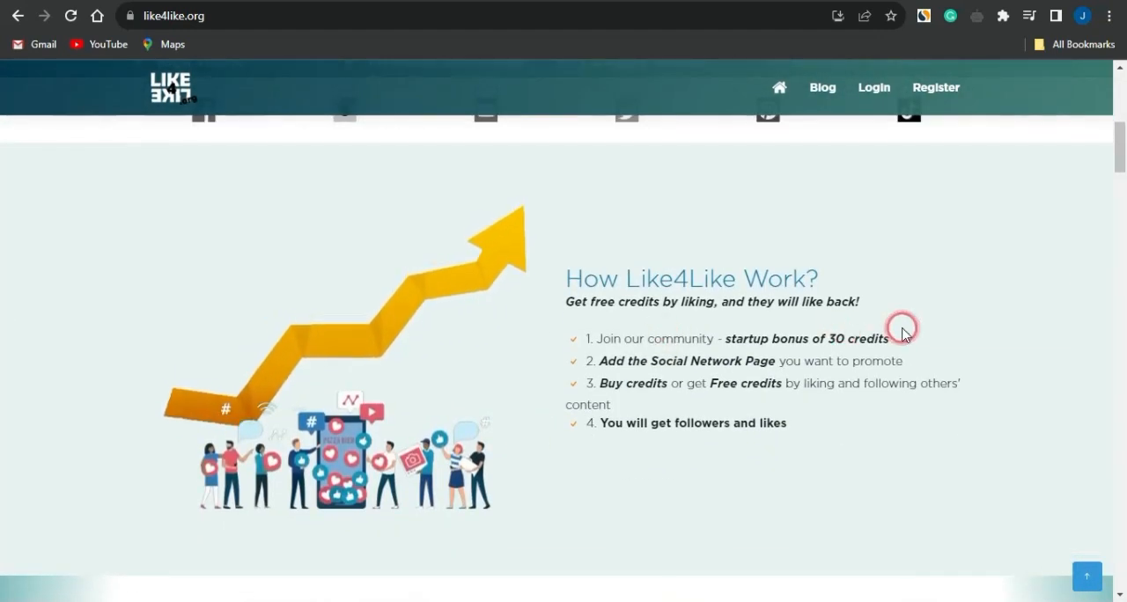